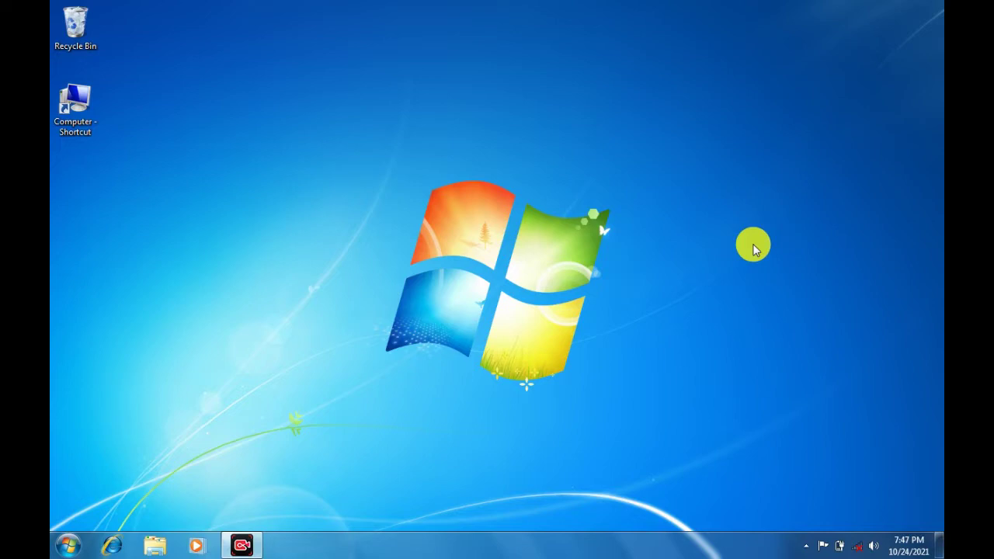
left_click(59, 550)
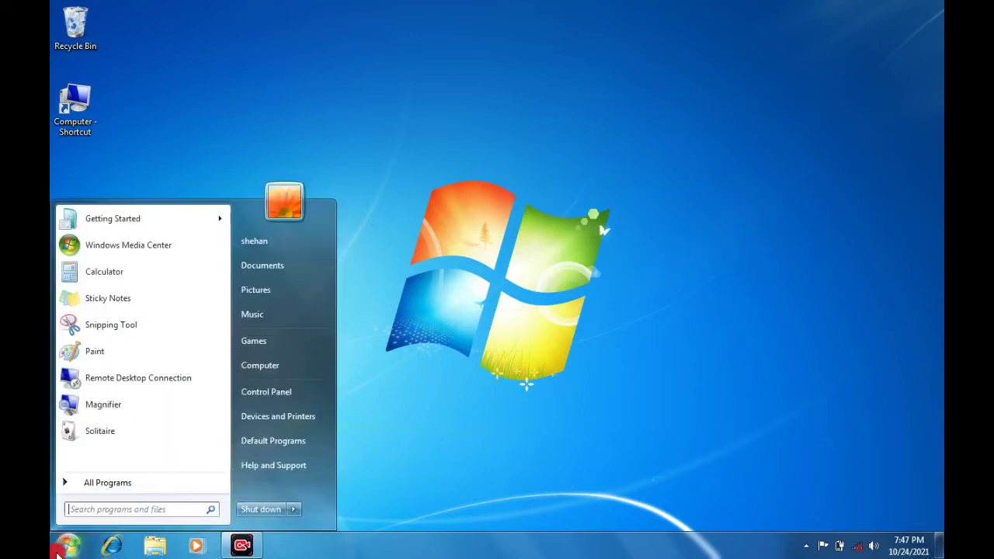
left_click(58, 552)
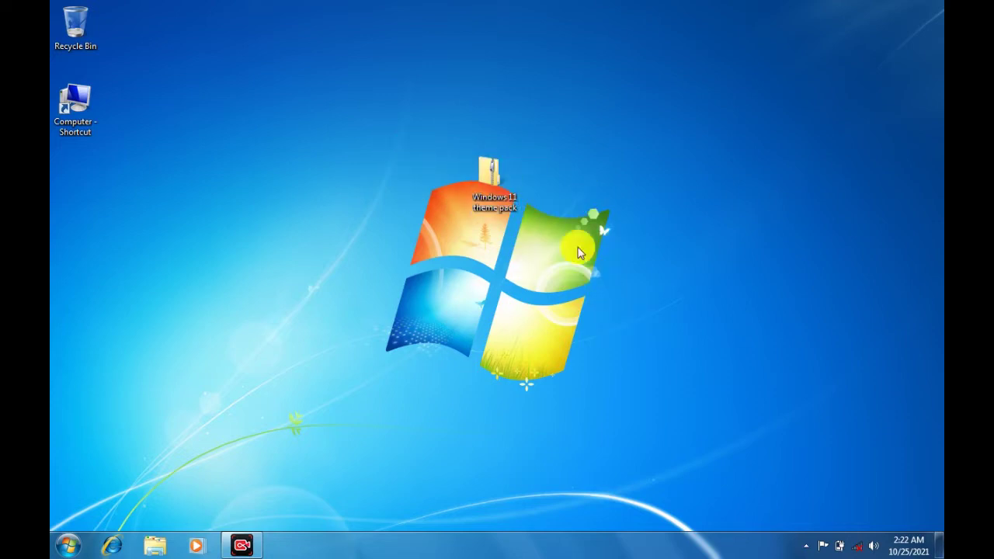
left_click_drag(584, 240, 415, 132)
left_click(520, 274)
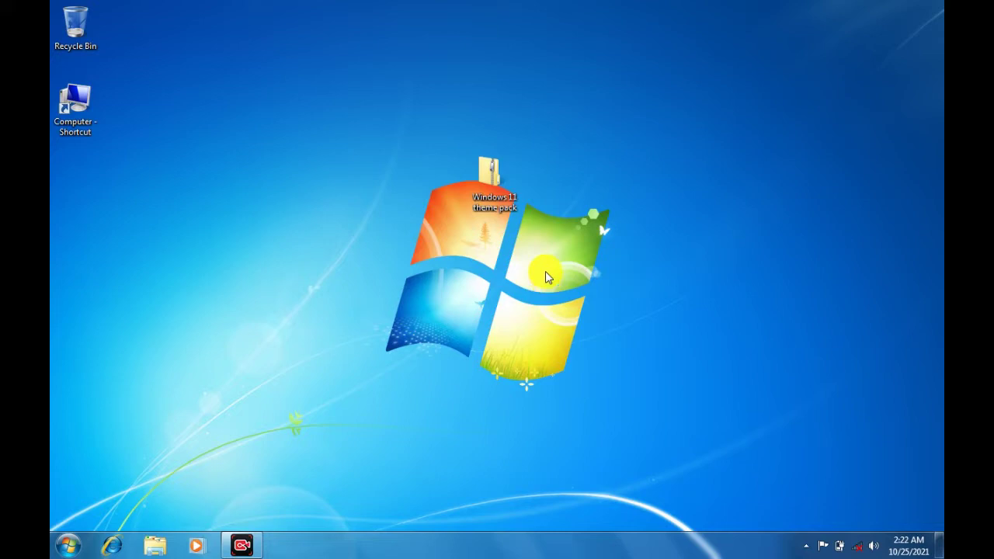
Step: Extract the zipped Windows 11 theme pack on the desktop into a folder of the same name
right_click(486, 182)
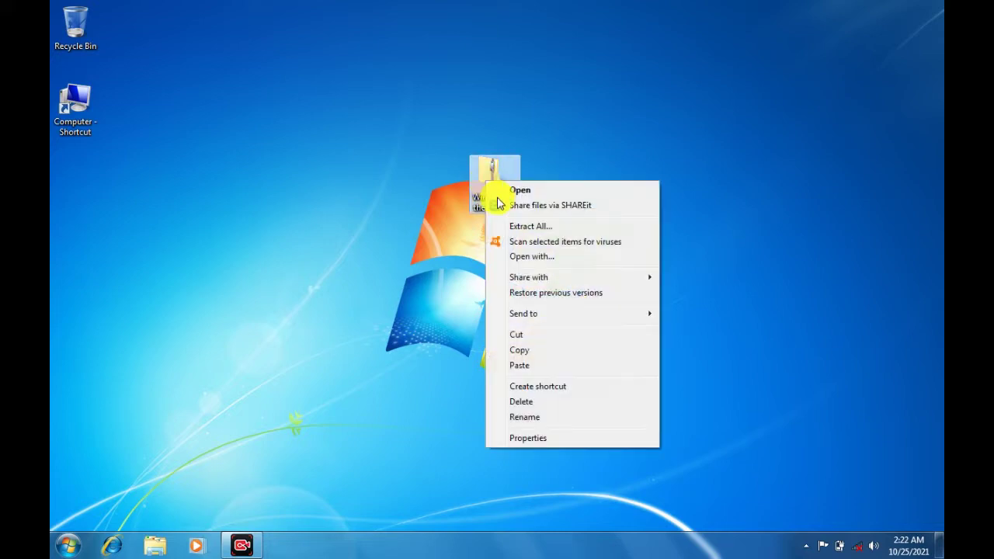
left_click(519, 226)
left_click(628, 406)
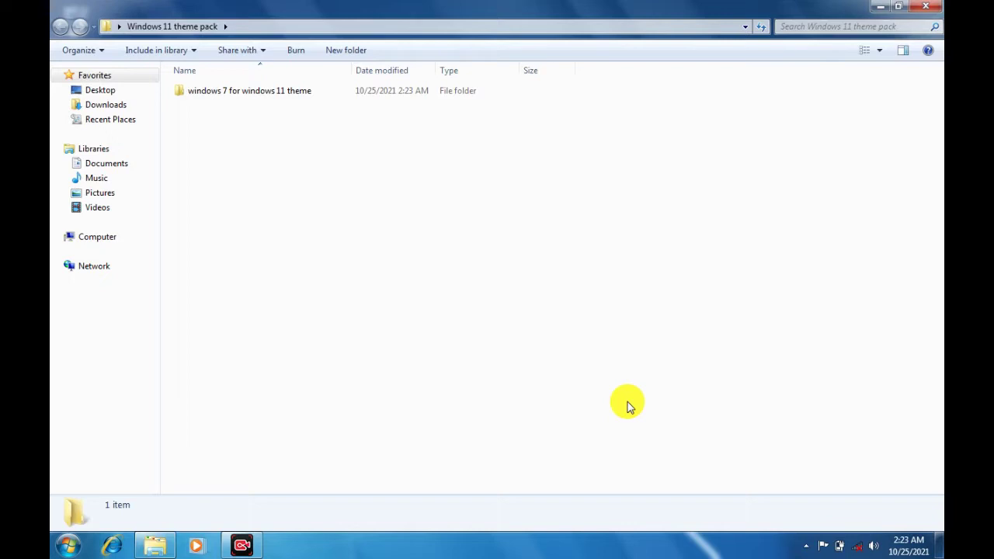
Step: Open the UniversalThemePatcher folder inside the extracted "windows 7 for windows 11 theme" folder
double_click(364, 90)
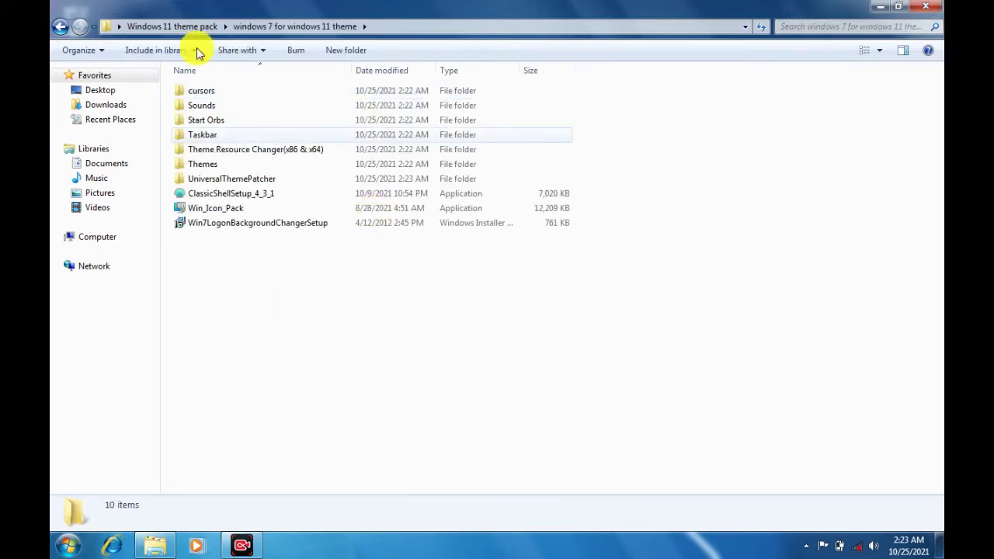
left_click_drag(425, 344, 417, 62)
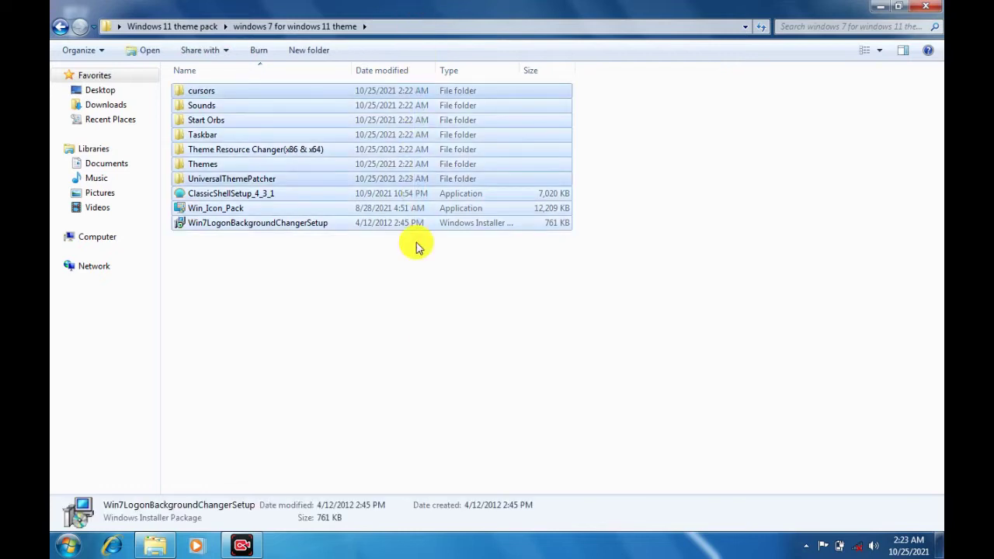
left_click(416, 307)
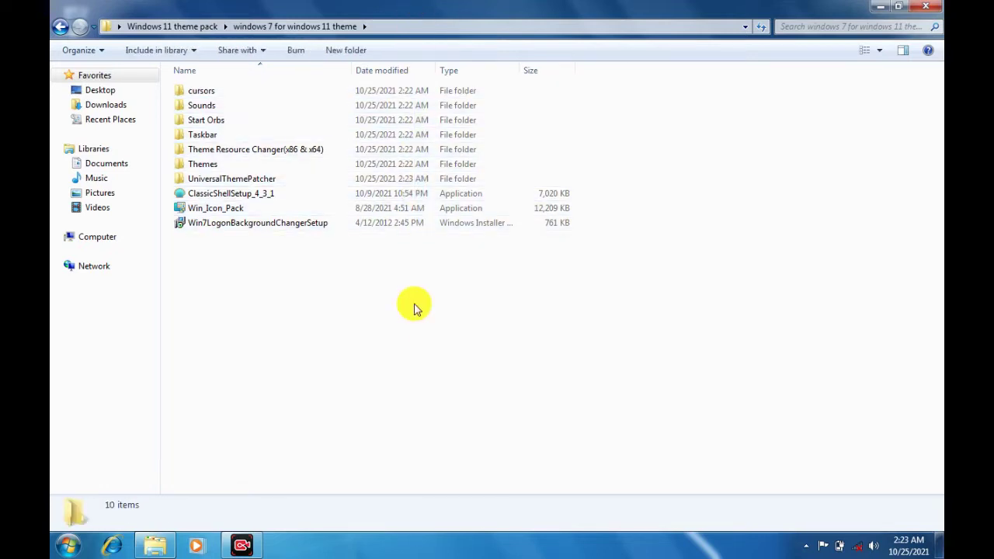
double_click(302, 180)
left_click_drag(269, 171, 258, 31)
left_click(256, 138)
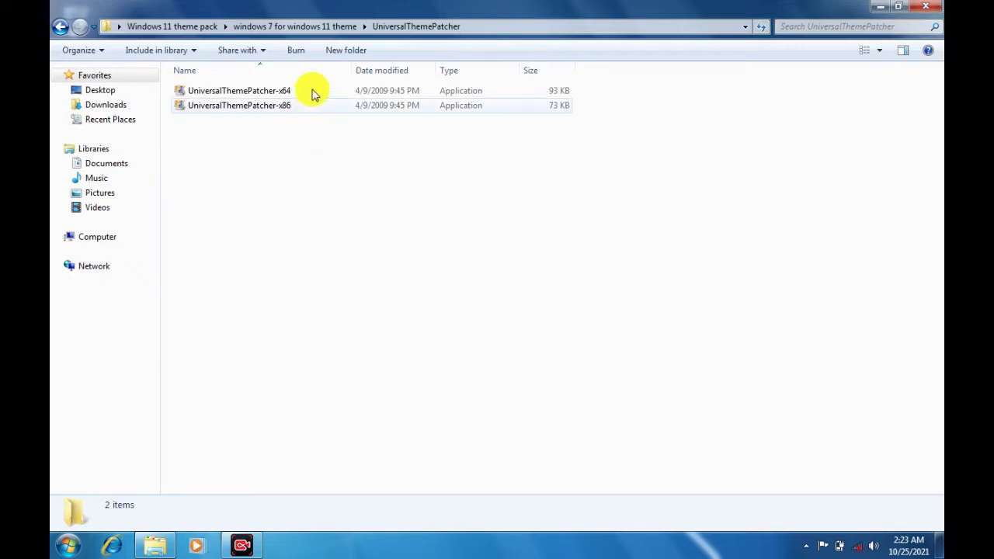
Step: Launch UniversalThemePatcher-x64 with English as the interface language and continue to the detailed system file list
left_click(287, 88)
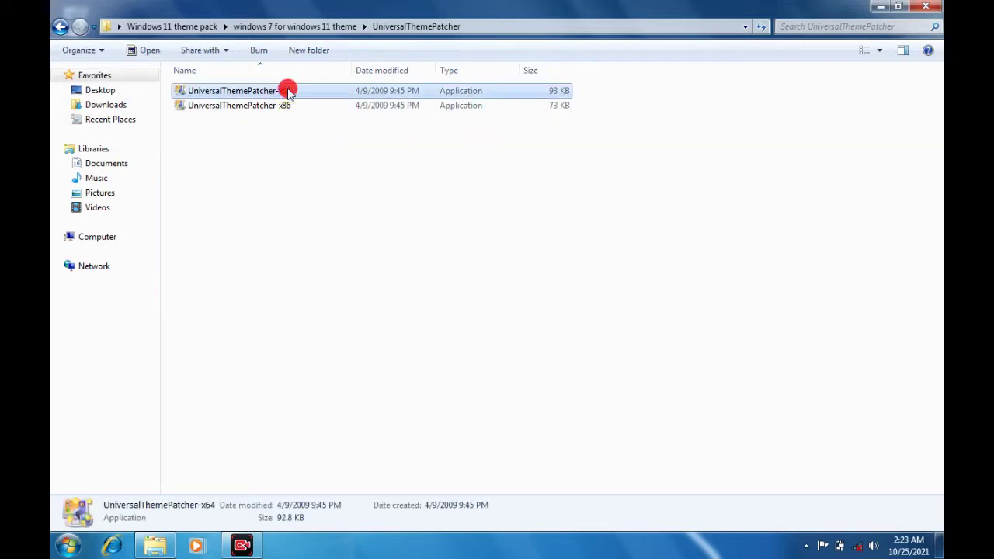
double_click(262, 93)
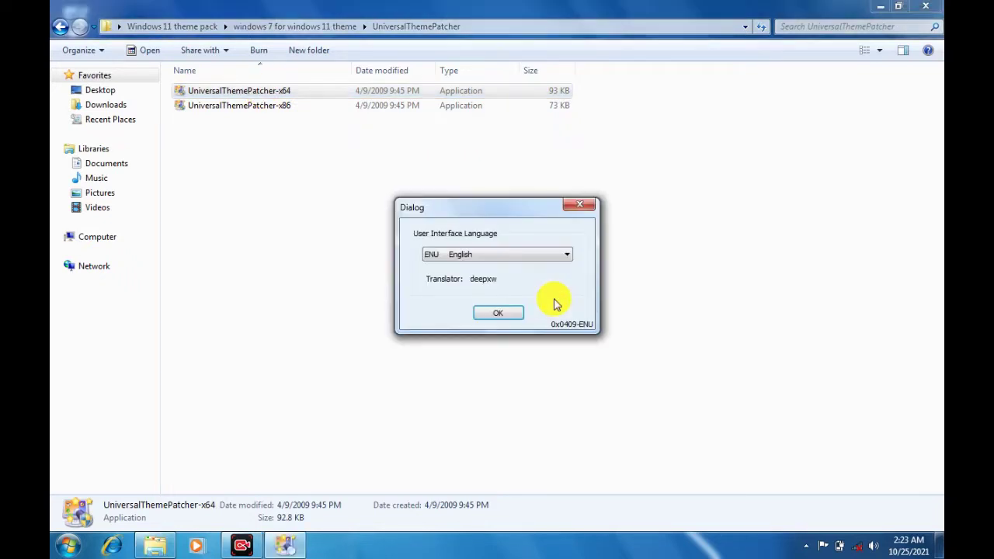
left_click(505, 314)
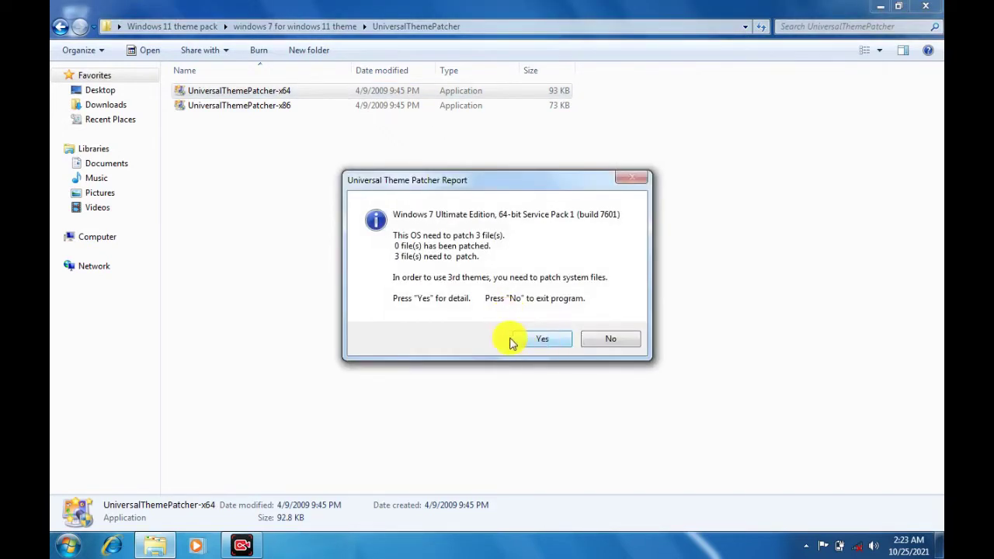
left_click(536, 341)
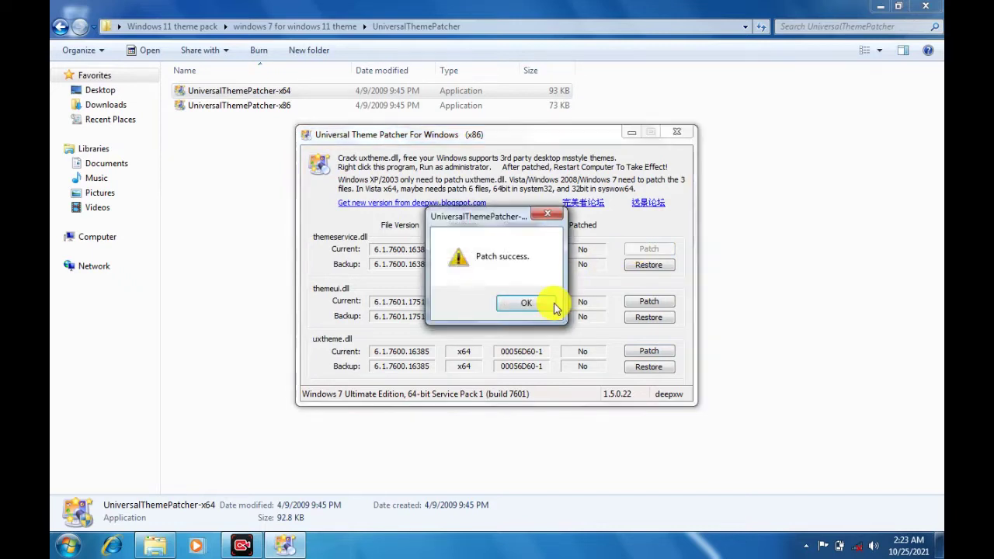
Step: Patch the system files themeservice.dll, themeui.dll and uxtheme.dll, and restart the computer
left_click(553, 304)
left_click(639, 303)
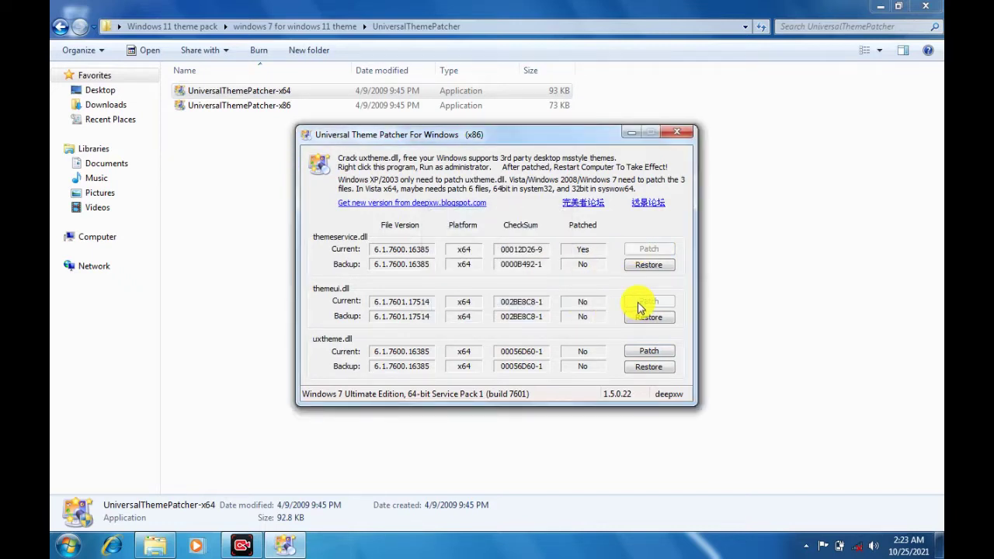
key("Return")
left_click(643, 354)
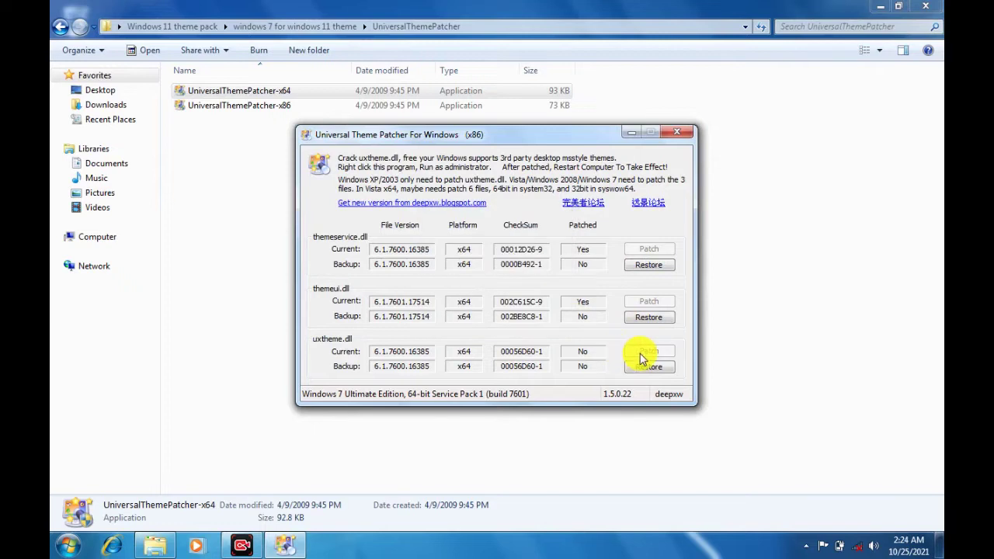
left_click(563, 305)
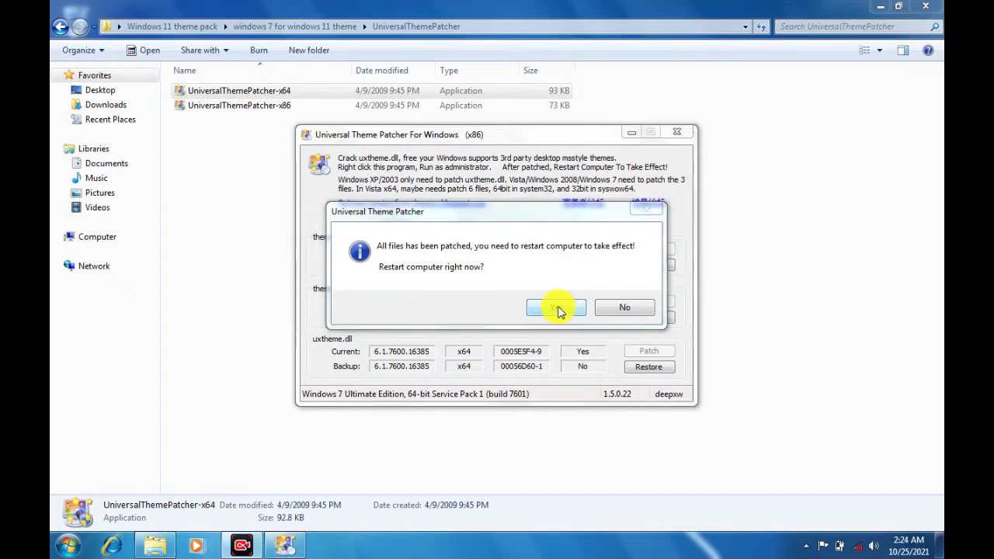
left_click(556, 308)
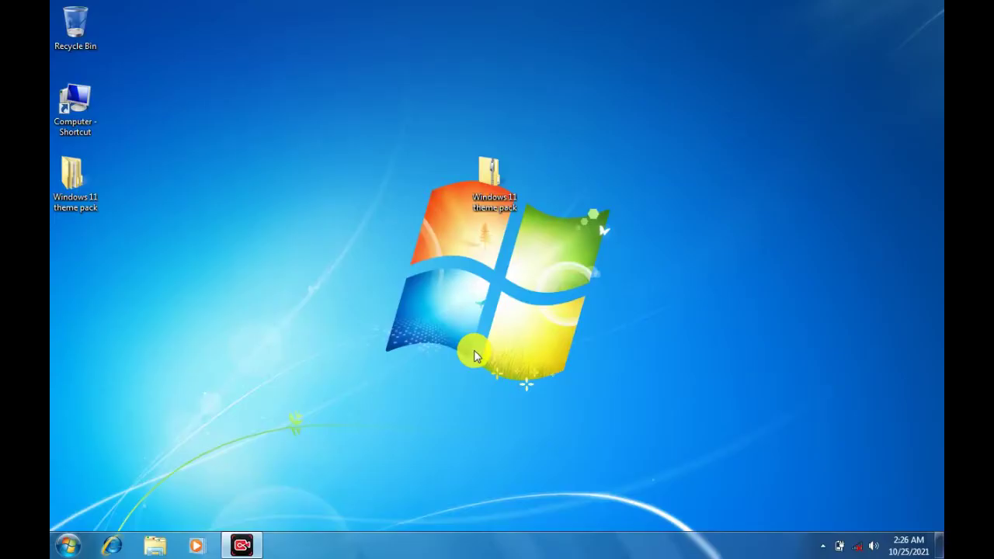
Step: Open the Theme Resource Changer(x86 & x64) folder within the extracted Windows 11 theme pack on the desktop
left_click(62, 181)
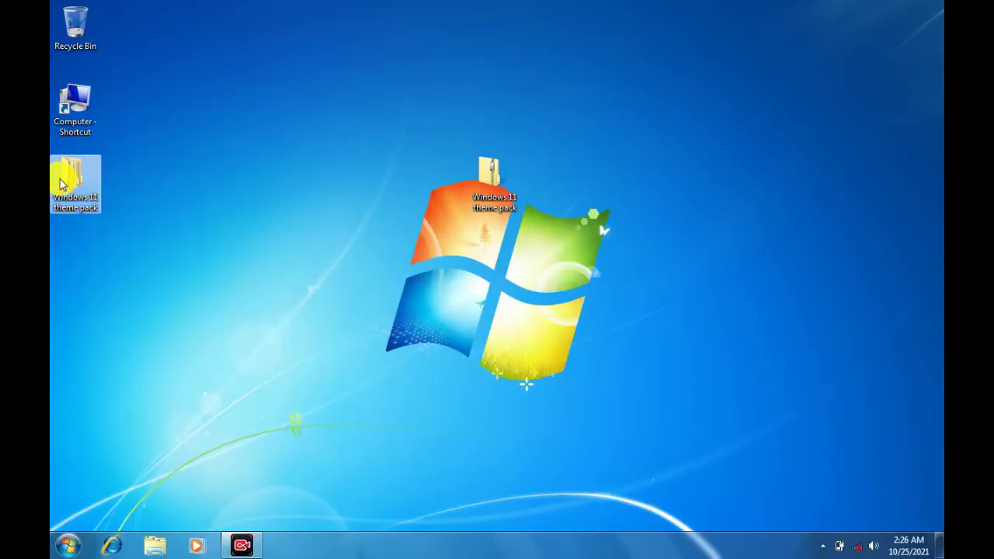
double_click(62, 182)
left_click(302, 92)
double_click(302, 93)
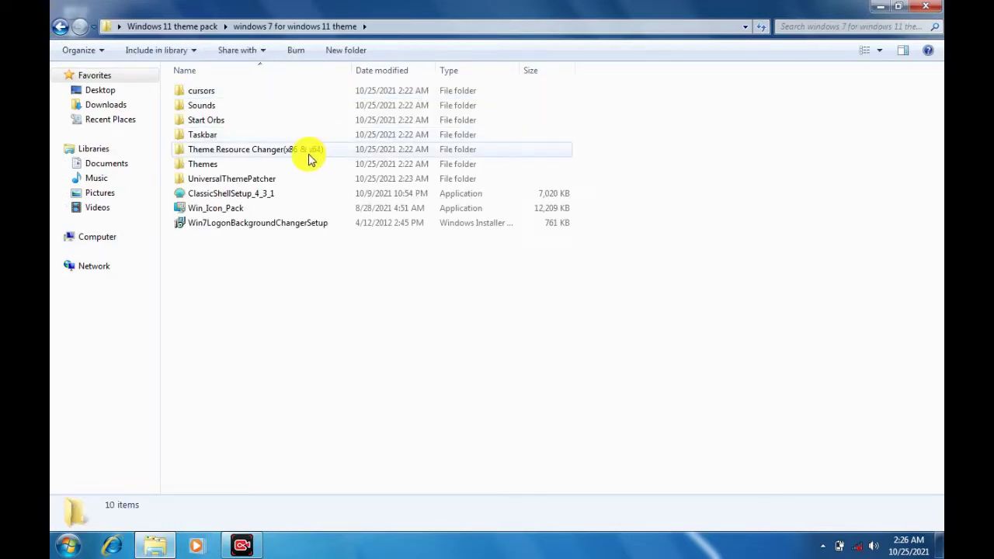
double_click(314, 151)
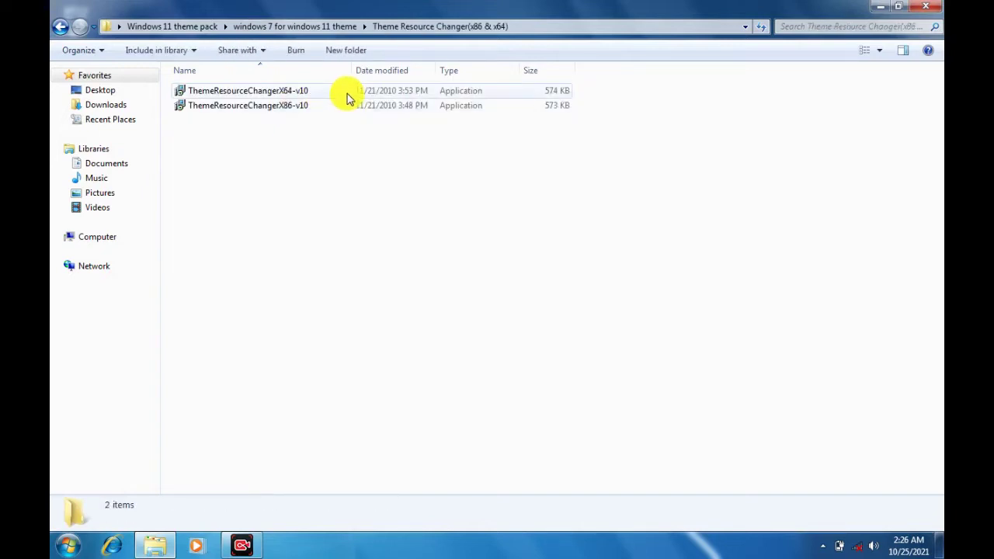
Step: Install Theme Resource Changer X64 v1.0 from ThemeResourceChangerX64-v10 in the default folder, accepting its terms
double_click(296, 93)
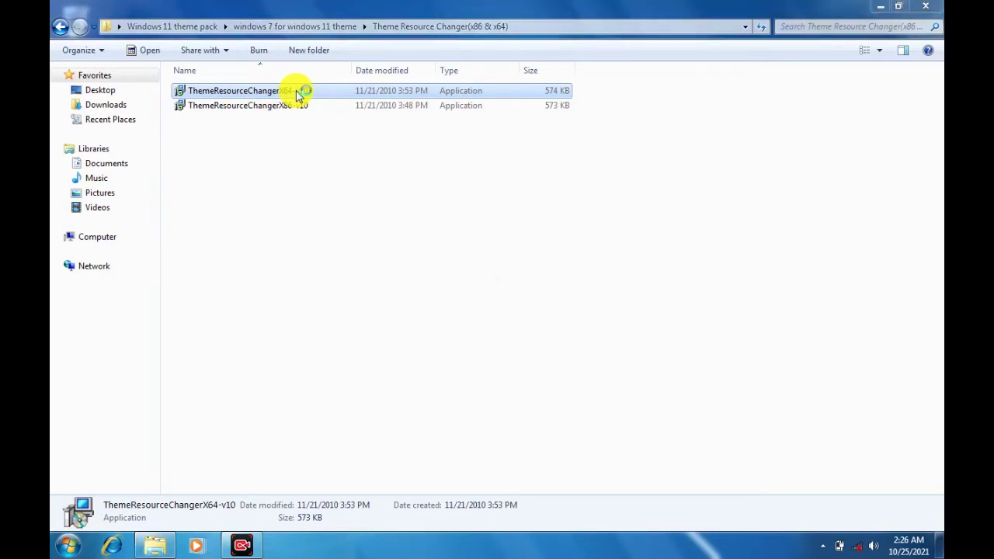
double_click(299, 95)
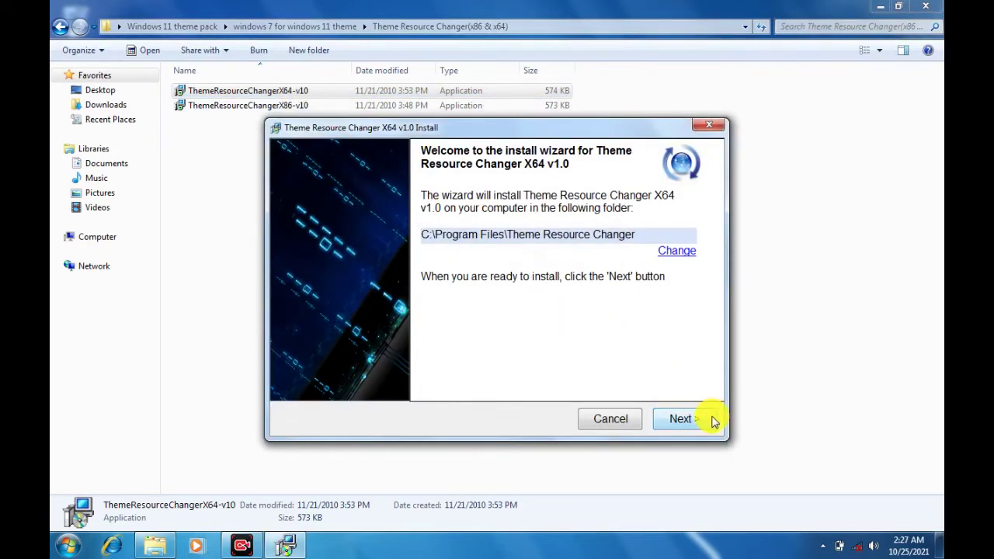
left_click(709, 420)
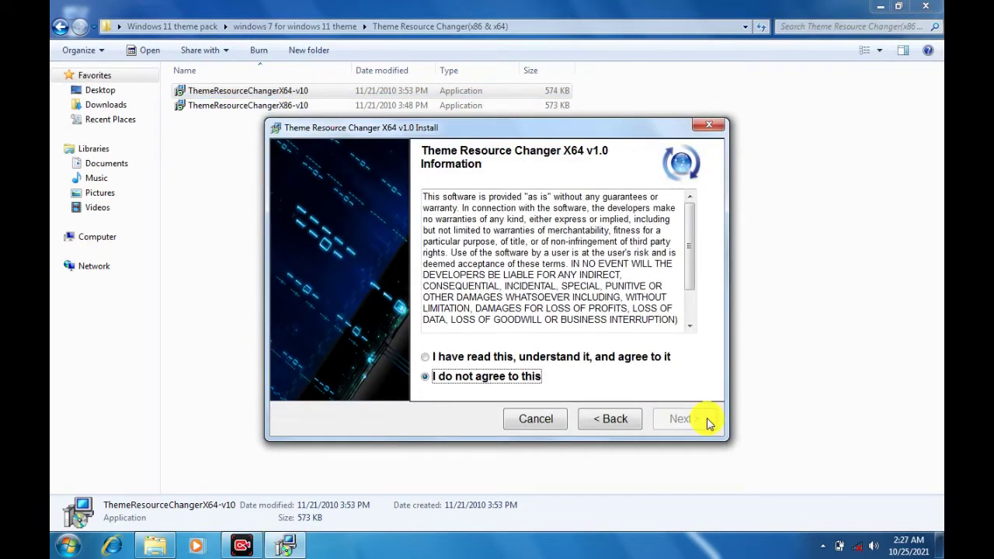
left_click(515, 358)
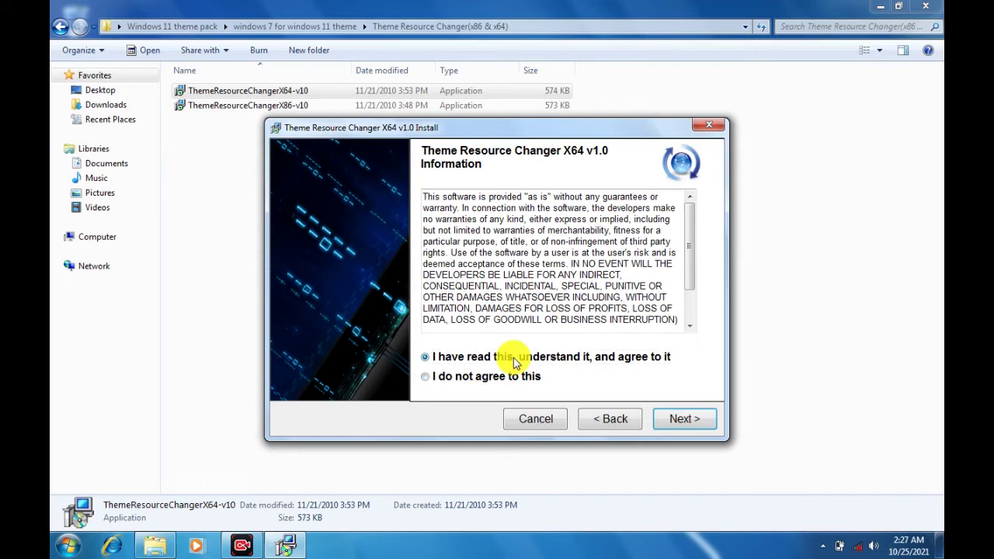
left_click(673, 419)
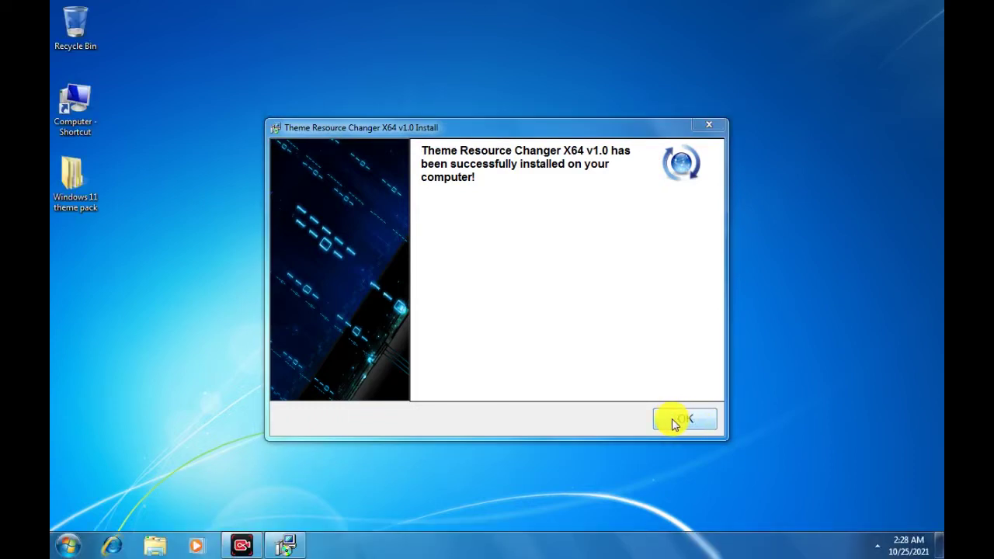
left_click(674, 422)
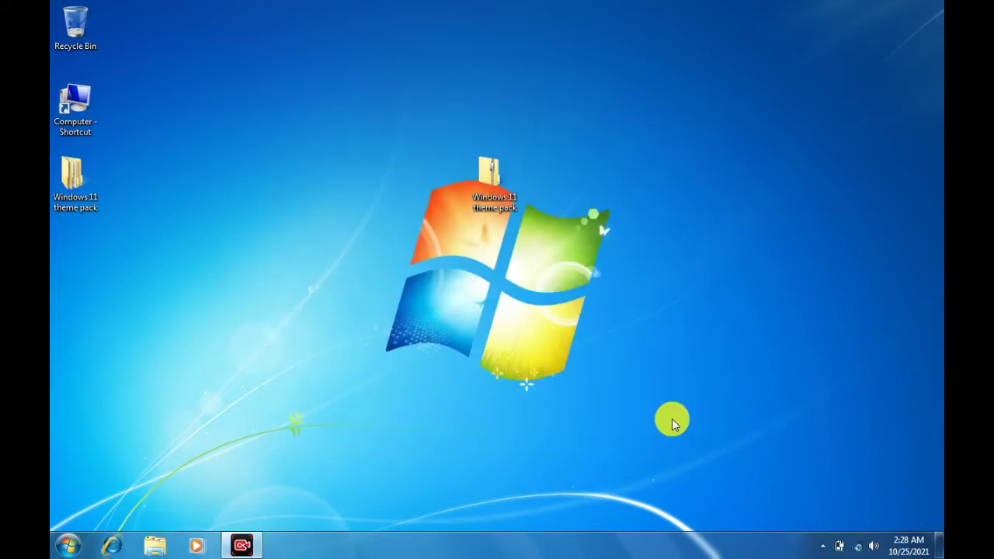
Step: Copy the 11Dark folder and the 11 Dark theme file from windows_11_dark_theme in the theme pack's Themes folder
double_click(78, 179)
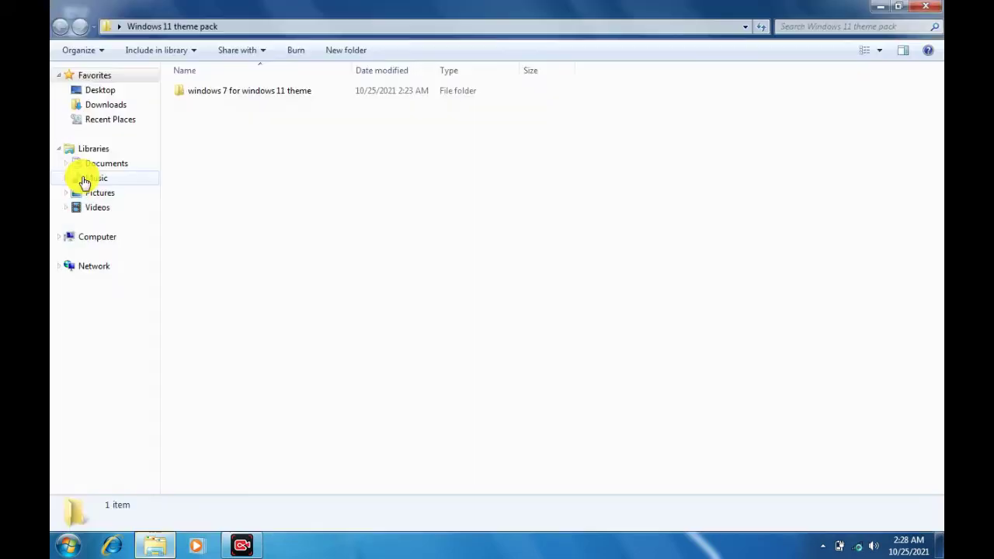
double_click(255, 91)
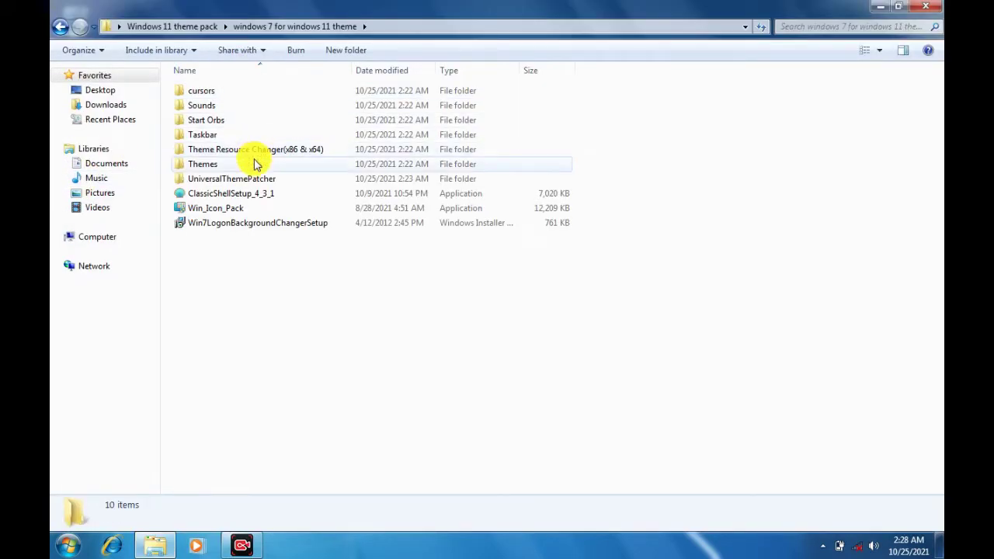
left_click(242, 167)
double_click(243, 168)
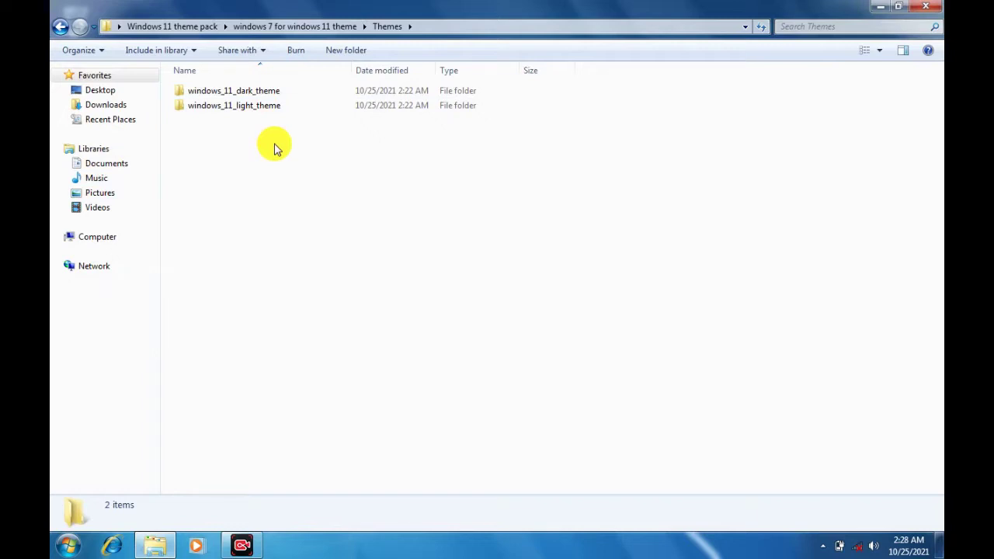
double_click(261, 91)
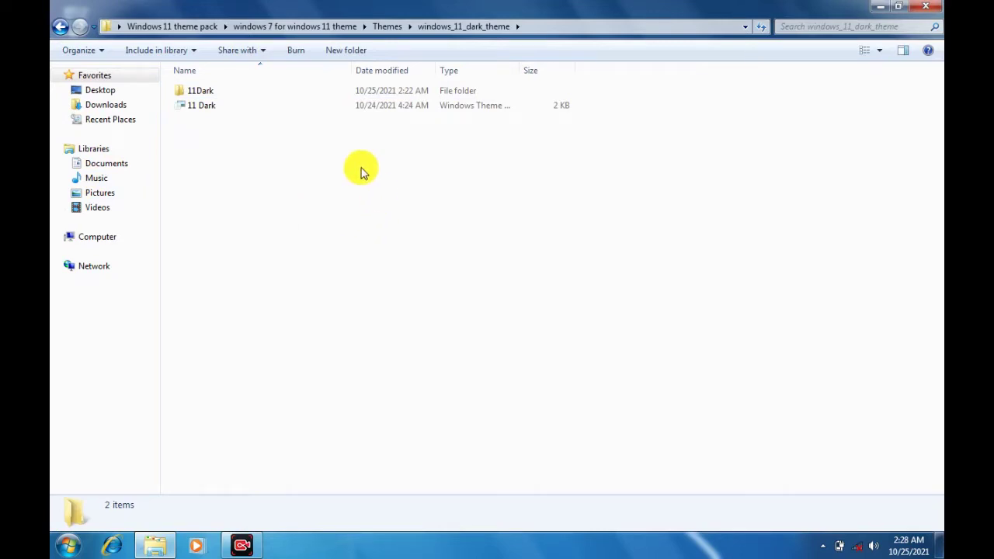
left_click_drag(362, 172, 266, 51)
right_click(299, 109)
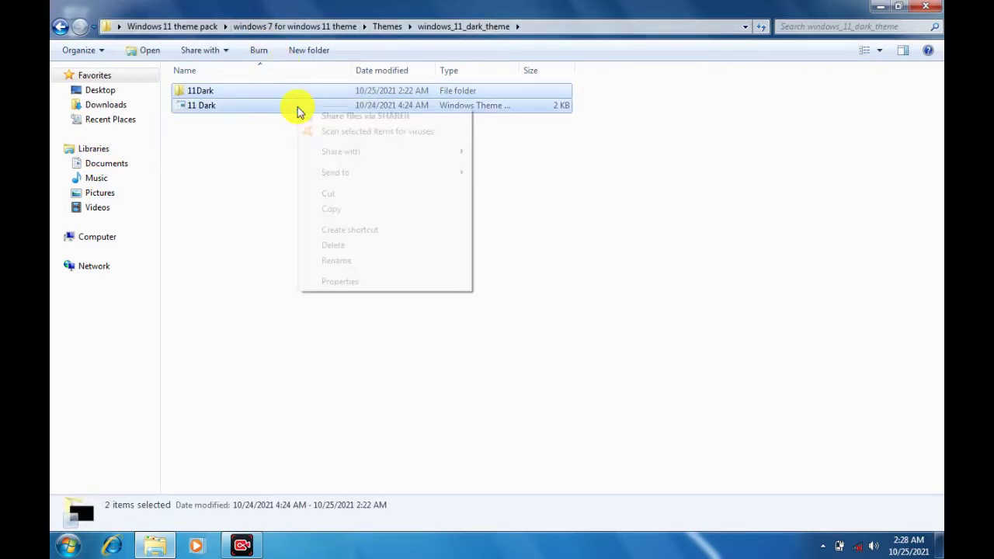
left_click(335, 211)
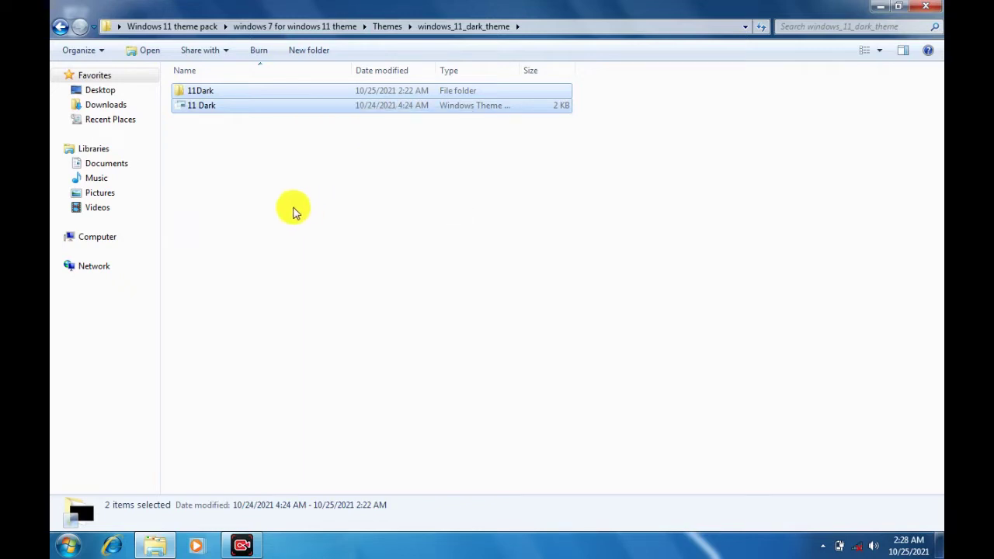
Step: Paste the copied 11Dark folder and 11 Dark theme file into C:\Windows\Resources\Themes
left_click(100, 236)
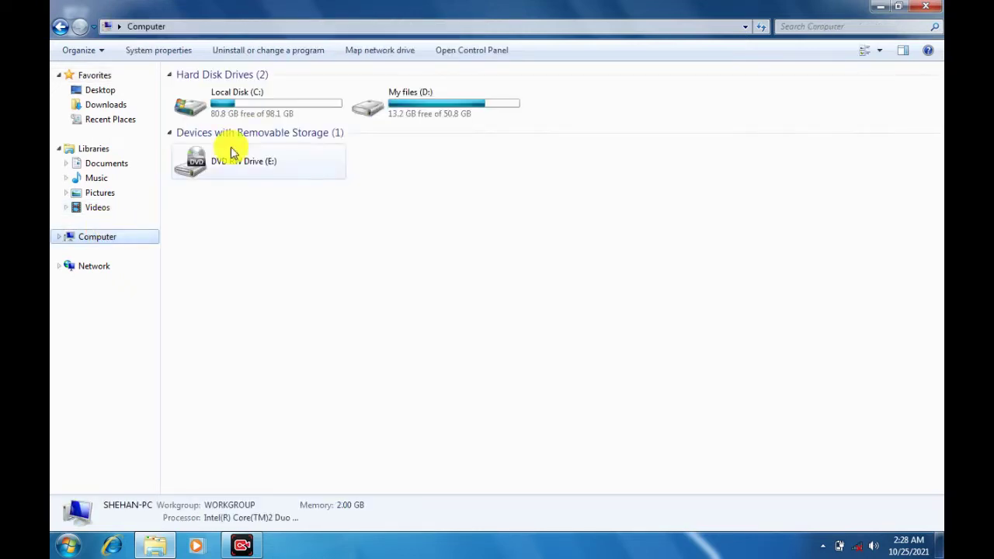
double_click(249, 95)
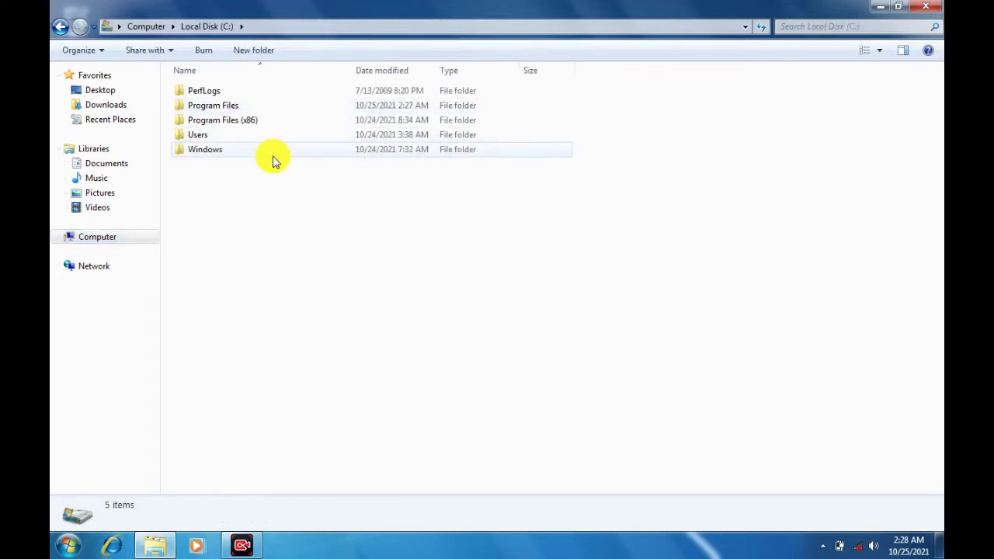
left_click(239, 152)
double_click(239, 153)
scroll(329, 210, "down", 4)
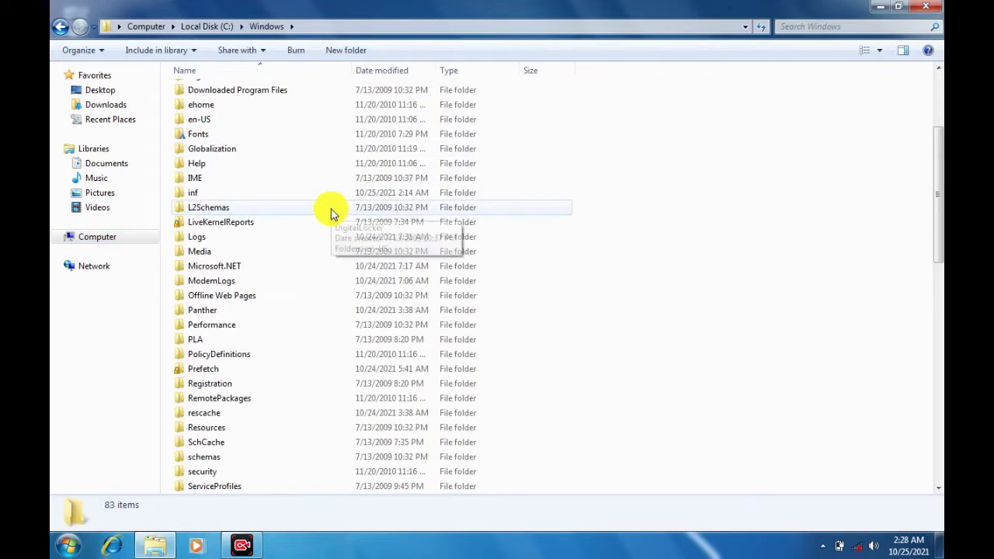
left_click(286, 432)
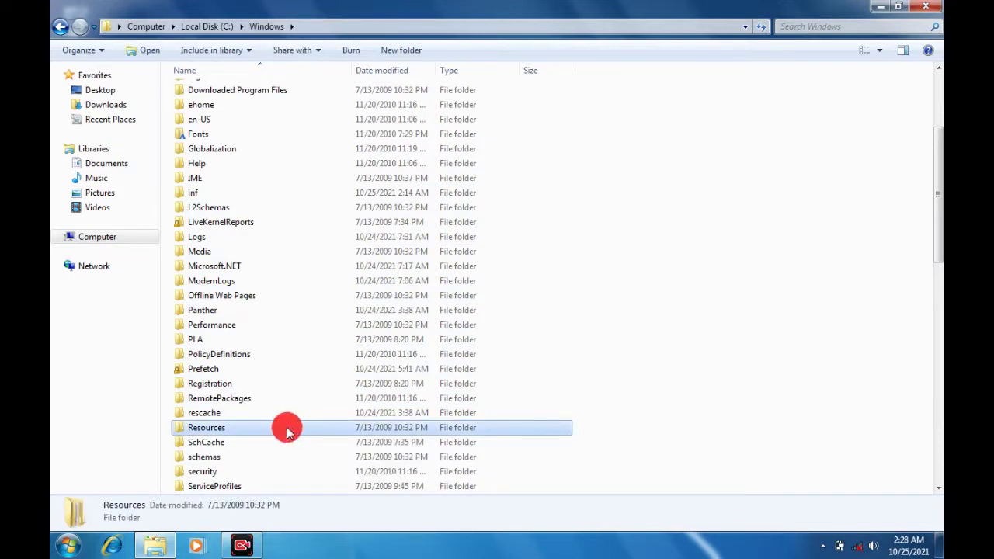
double_click(287, 432)
double_click(275, 109)
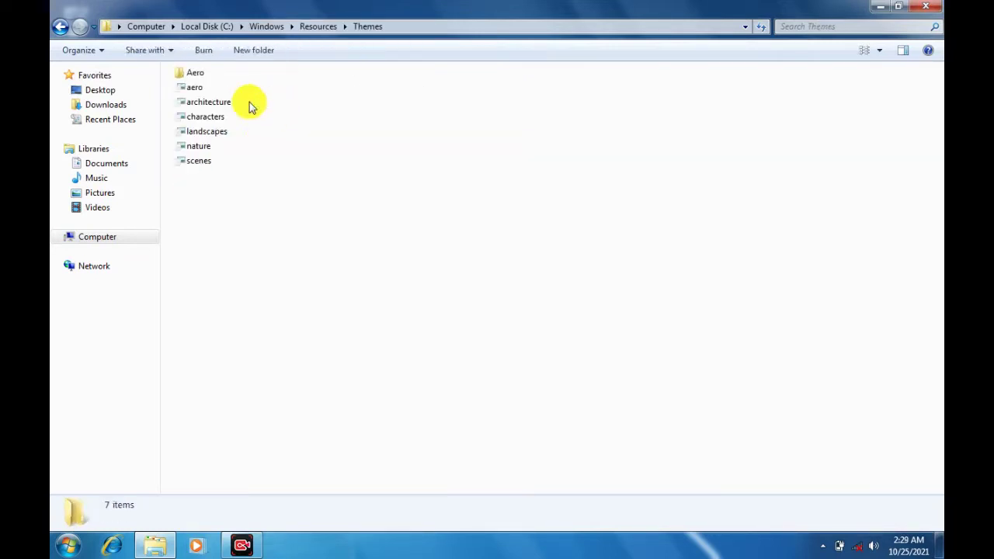
right_click(261, 220)
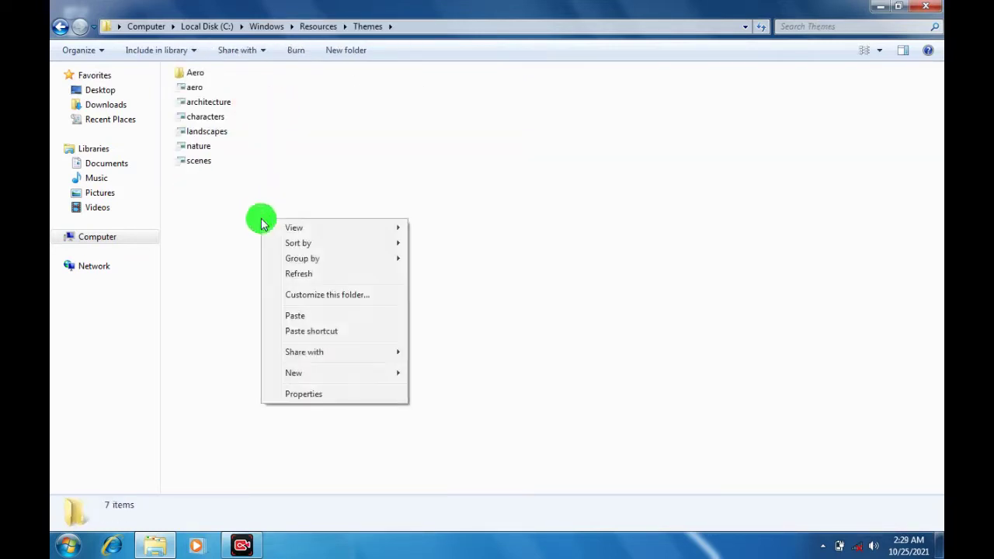
left_click(297, 316)
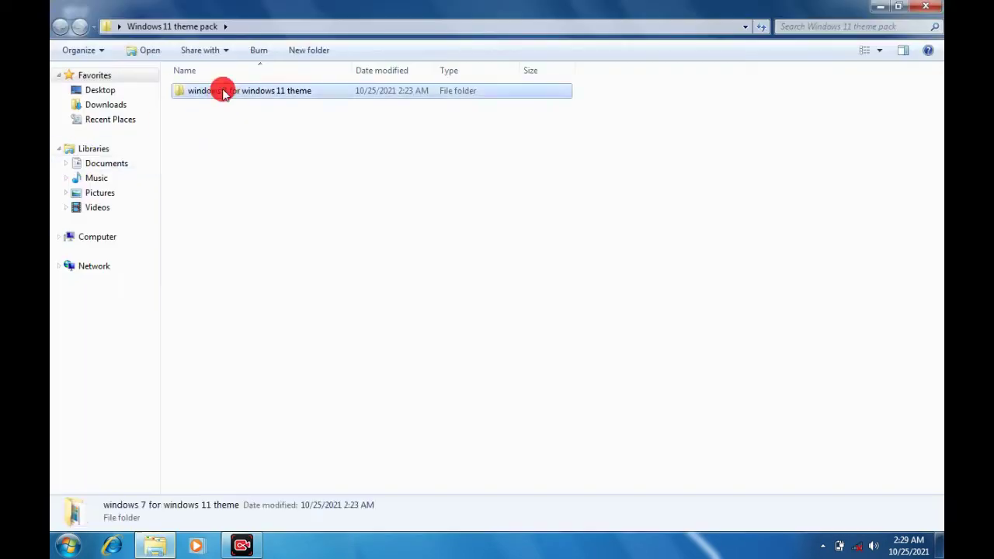
Step: Copy the regular Windows 11 theme's files from the extracted theme pack into C:\Windows\Resources\Themes
double_click(222, 89)
double_click(240, 104)
key("ctrl+a")
right_click(234, 101)
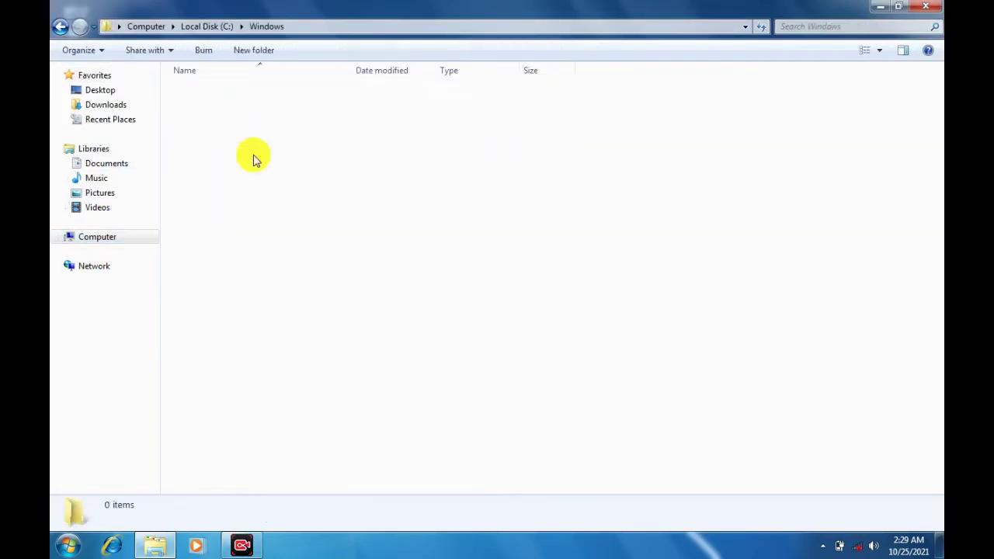
scroll(253, 311, "down", 5)
double_click(253, 389)
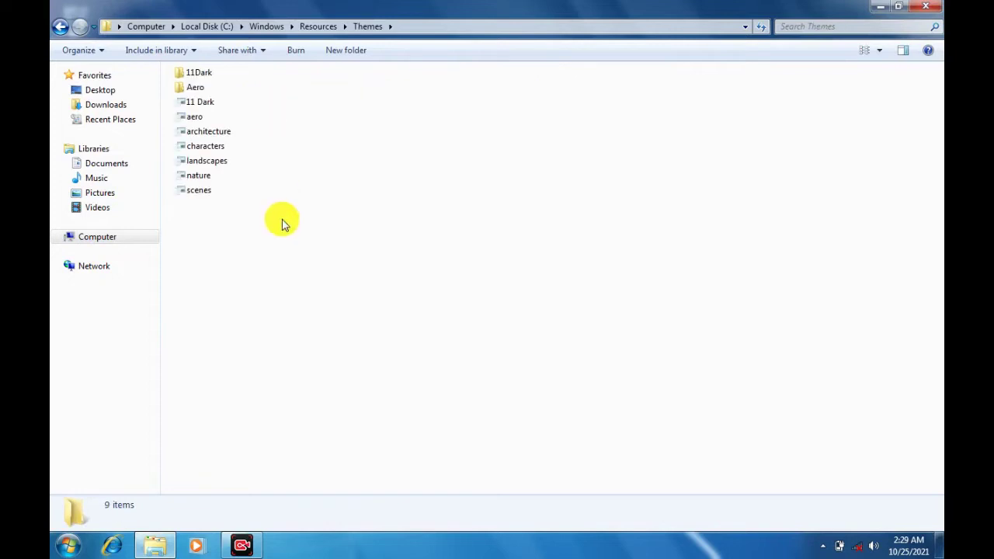
right_click(282, 224)
left_click(316, 326)
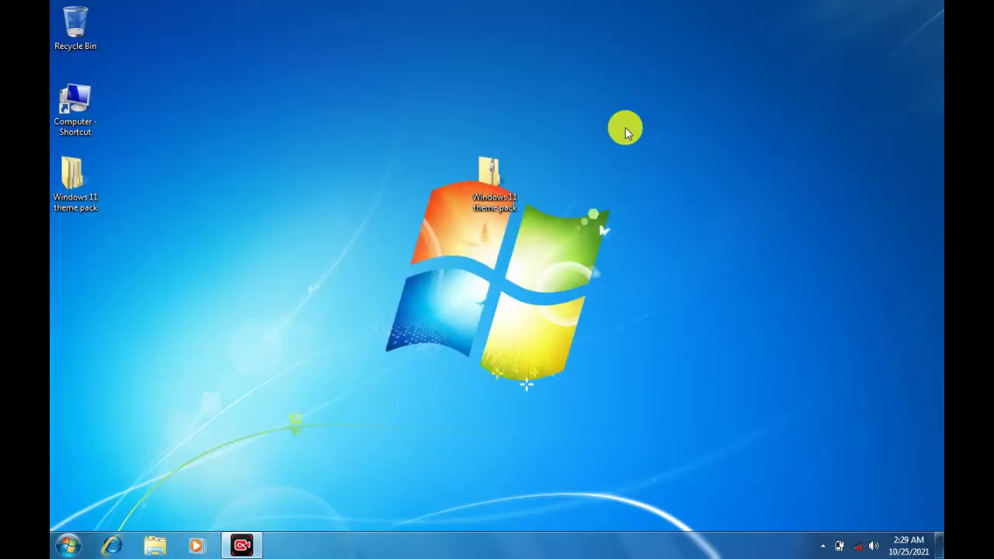
Step: Apply the installed Windows 11 Dark theme through the desktop's Personalization settings, and check the desktop and Start menu
right_click(626, 128)
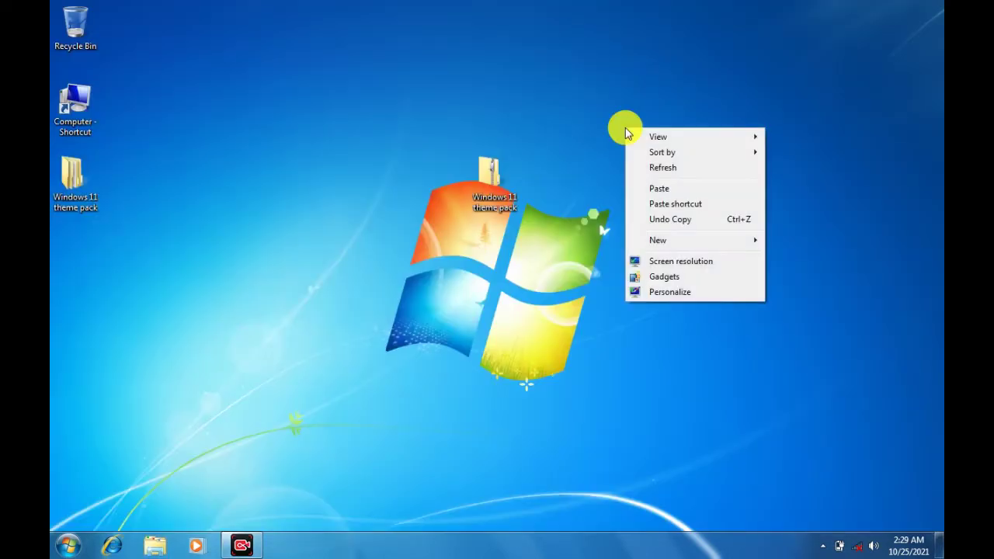
left_click(668, 293)
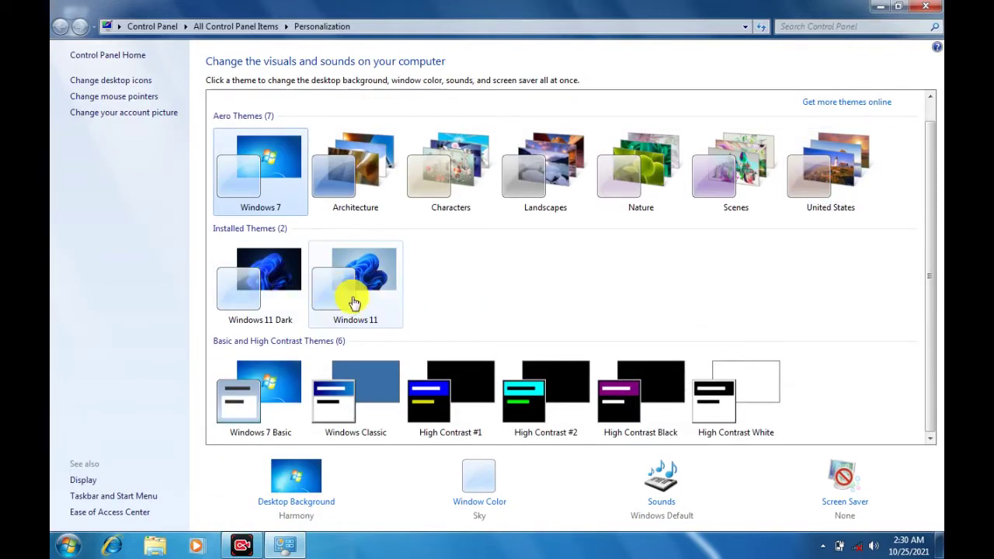
left_click(262, 277)
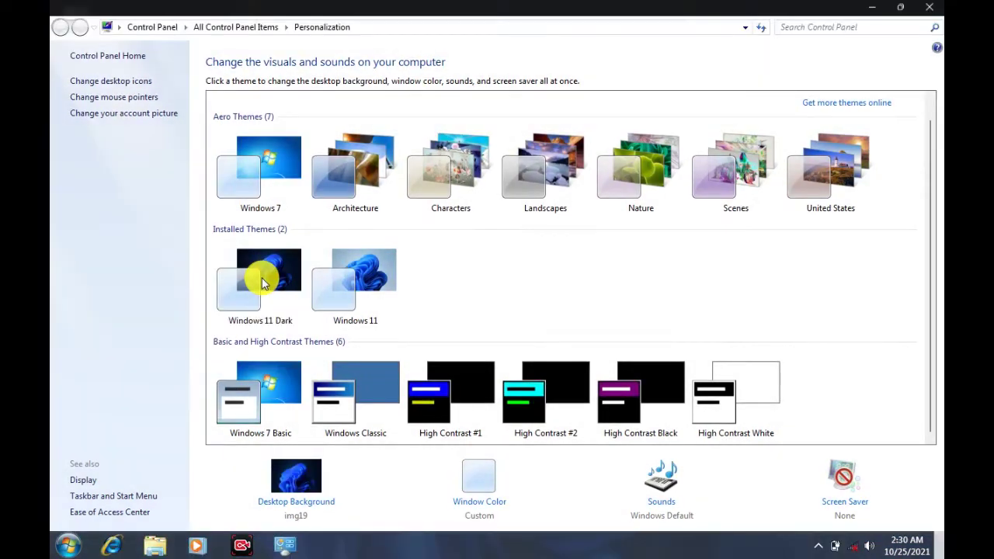
left_click(876, 8)
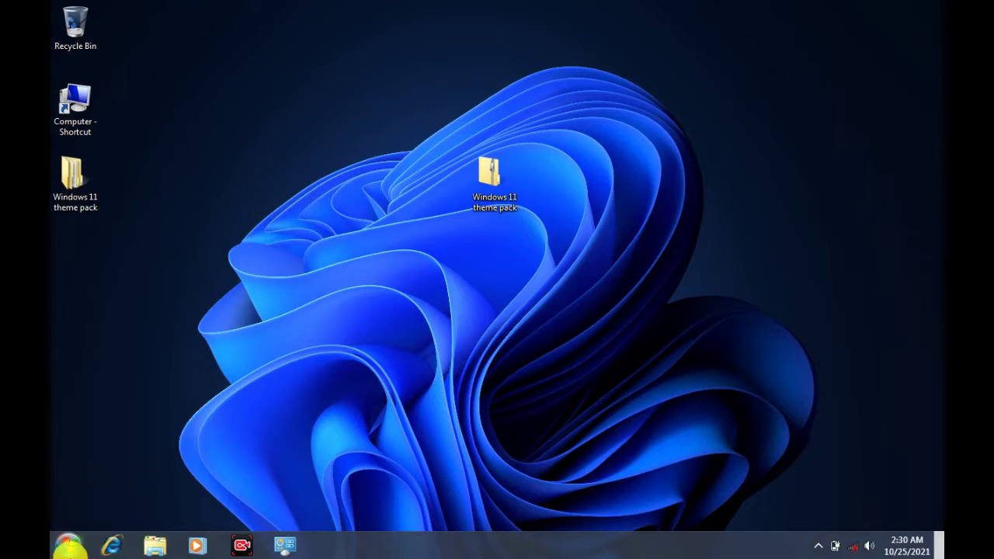
left_click(68, 546)
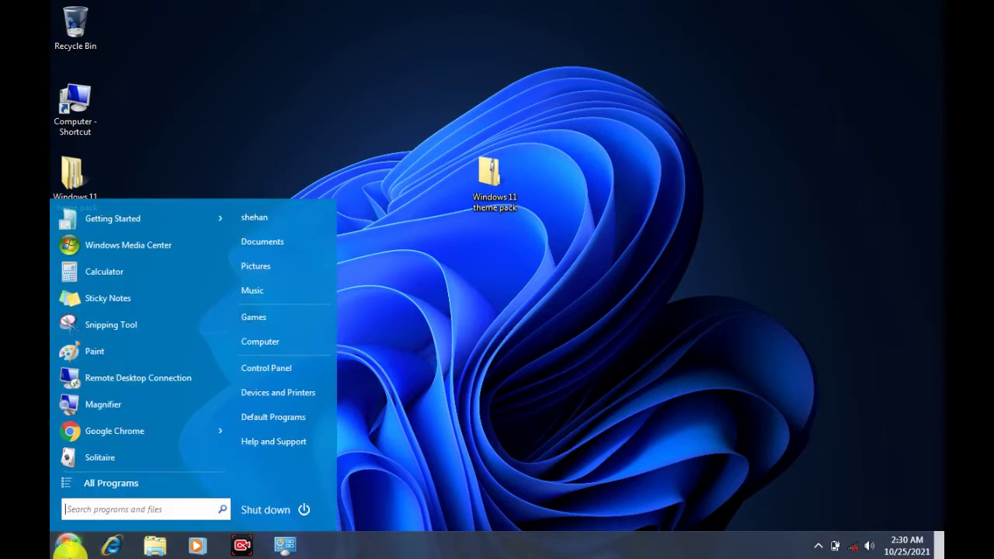
left_click(65, 543)
Step: Switch the desktop to the installed Windows 11 theme and close the Personalization window
left_click(282, 544)
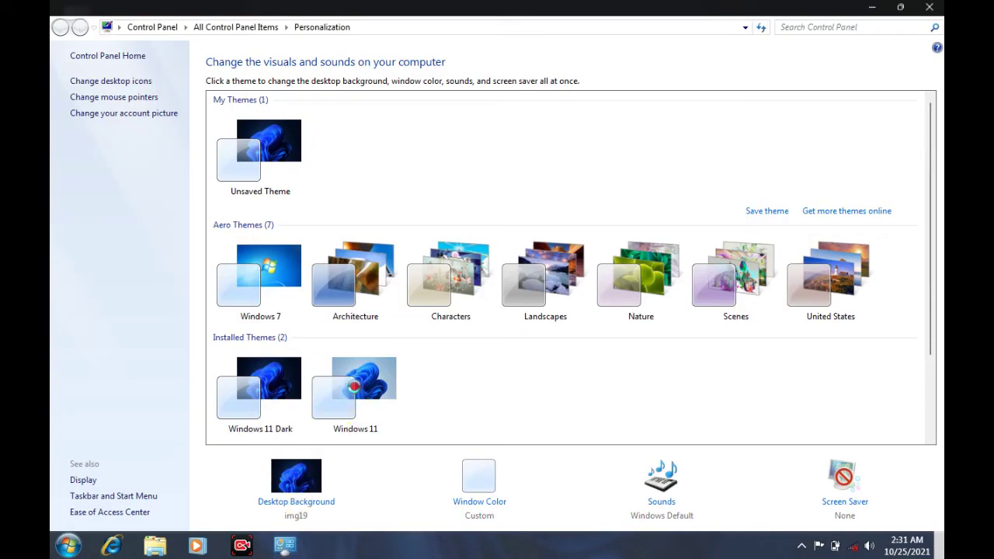
left_click(354, 387)
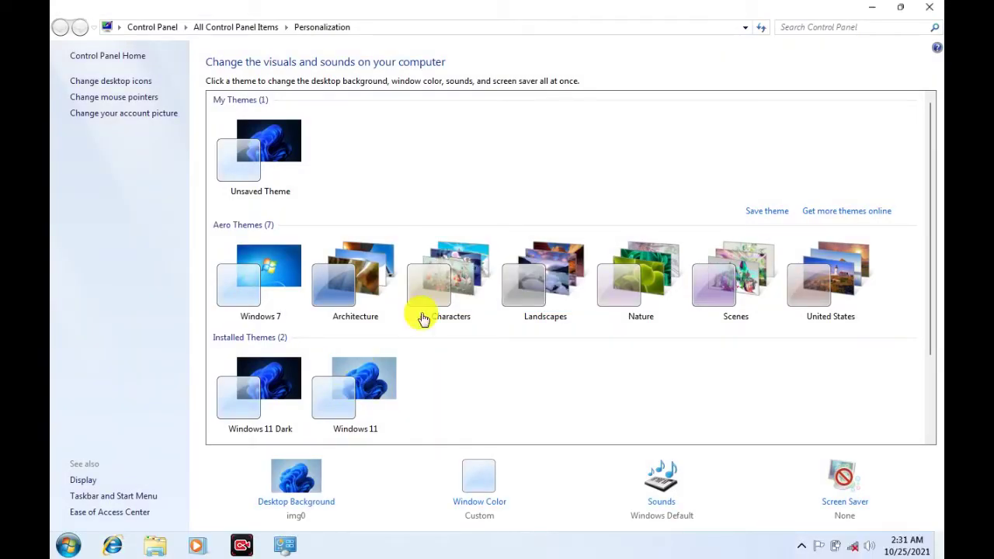
left_click(933, 7)
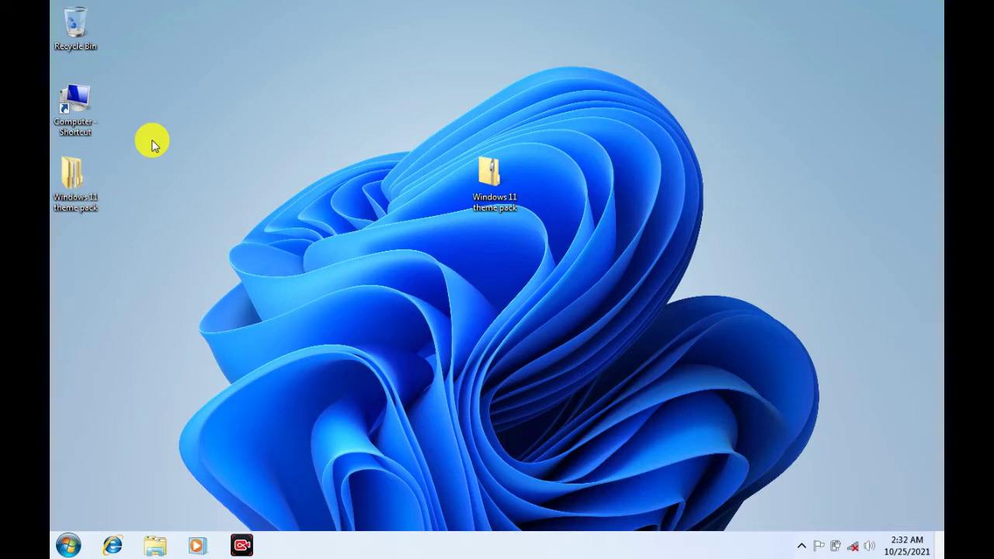
Step: Launch Win_Icon_Pack from the windows 7 for windows 11 theme folder on the desktop and minimize the folder window
double_click(84, 181)
double_click(248, 96)
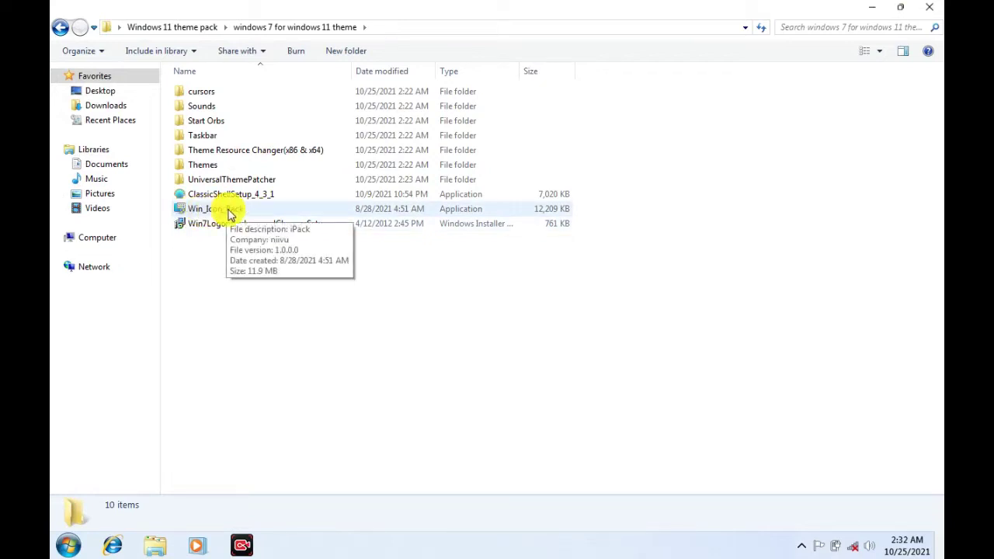
left_click(229, 214)
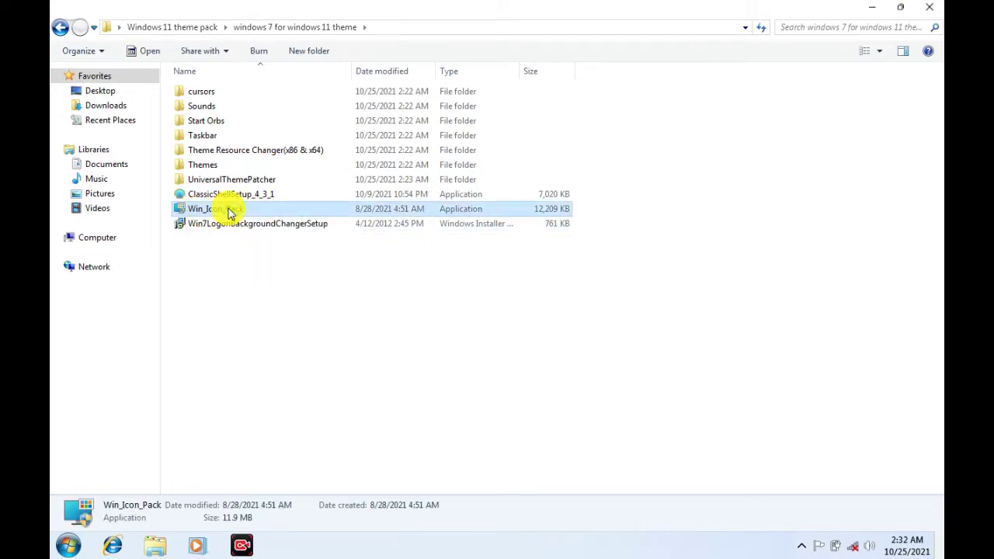
double_click(229, 214)
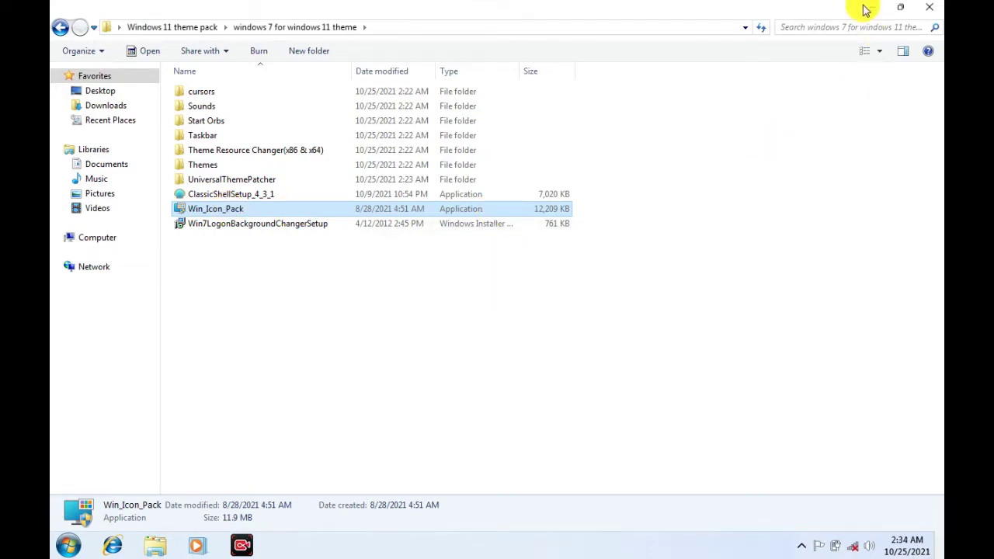
left_click(873, 10)
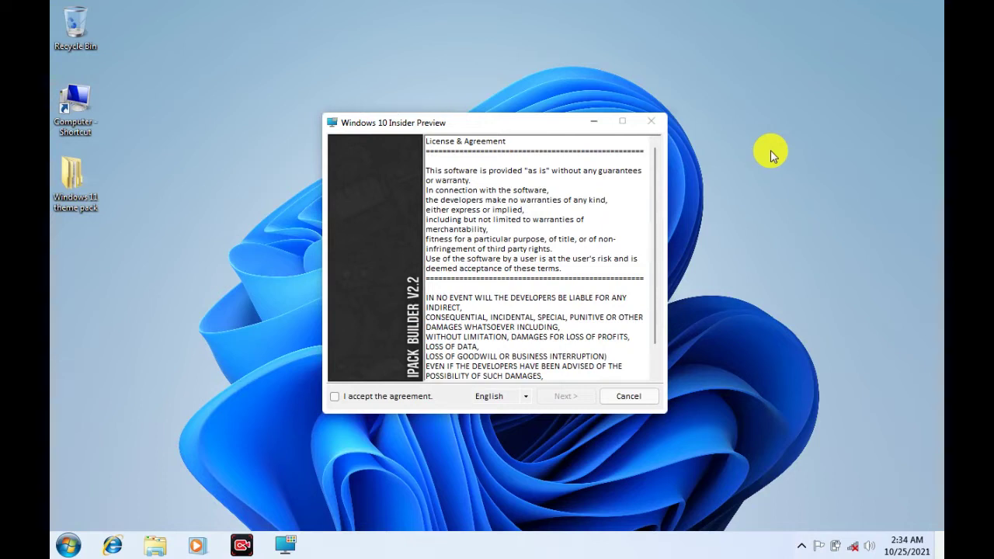
Step: Accept the icon pack's agreement and patch all files without making a restore point
left_click(382, 400)
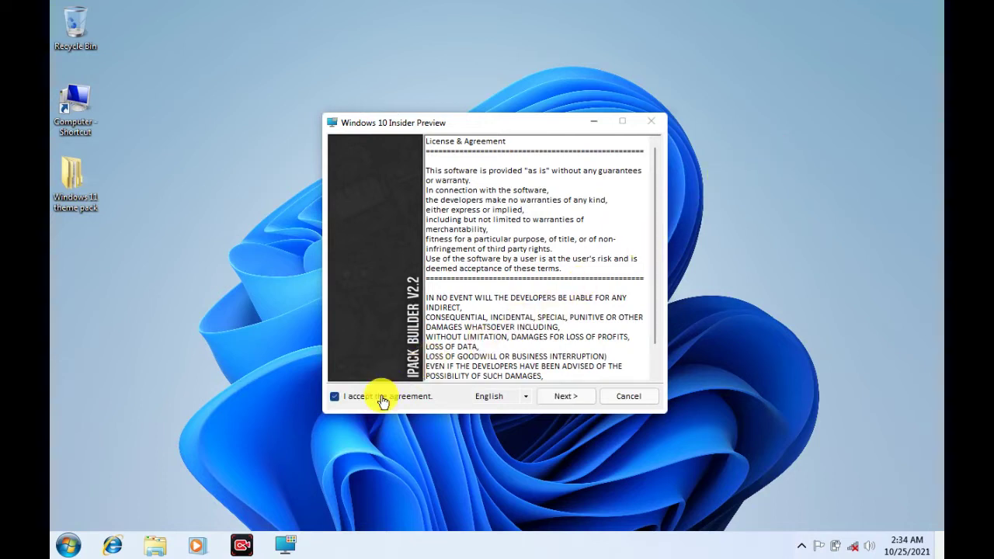
left_click(567, 397)
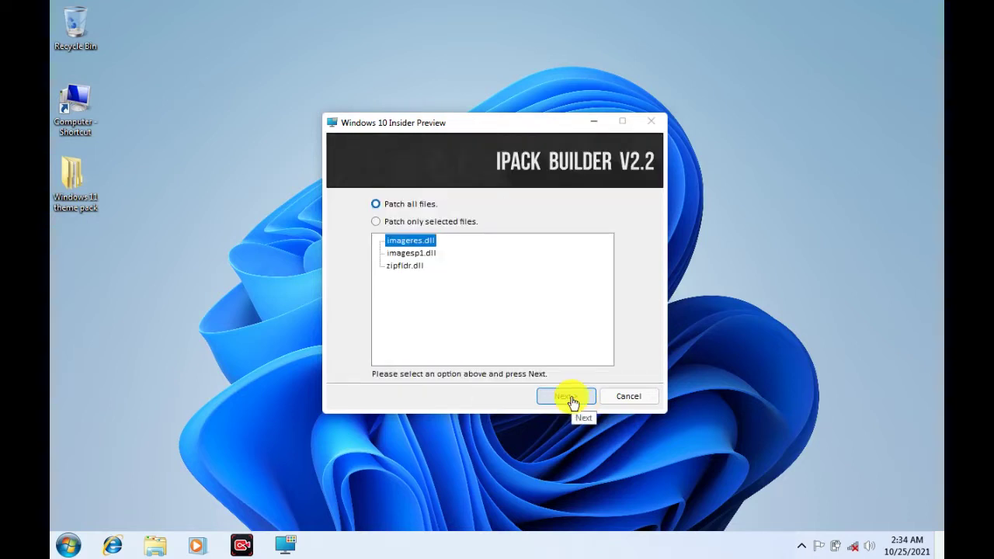
left_click(574, 406)
left_click(572, 399)
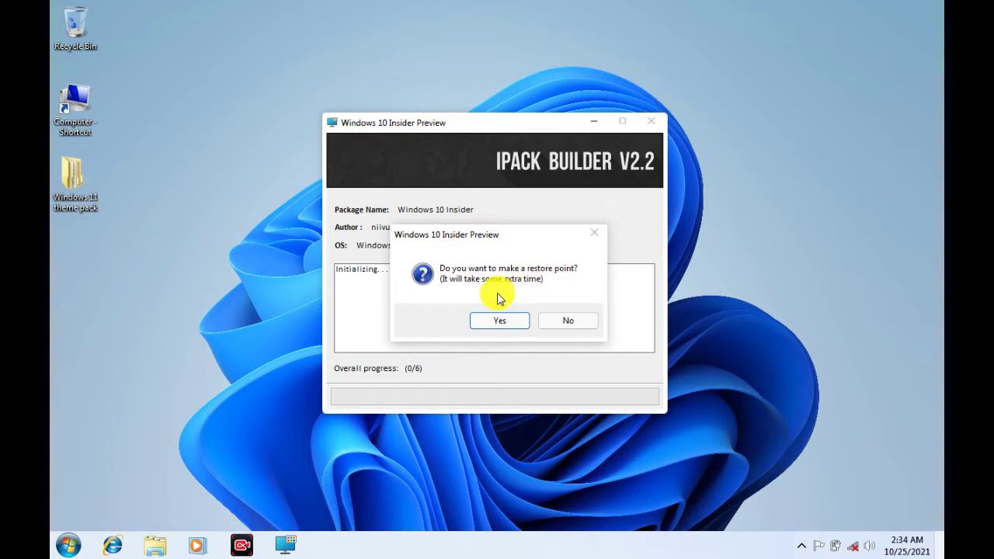
left_click(568, 326)
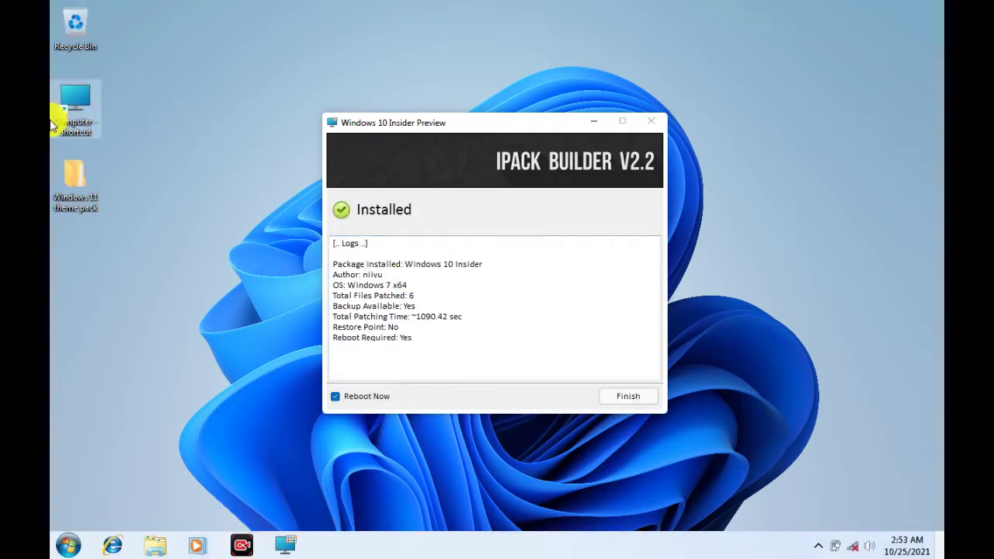
Step: Check the drive icons in Computer, and finish the icon pack setup with Reboot Now enabled
double_click(77, 100)
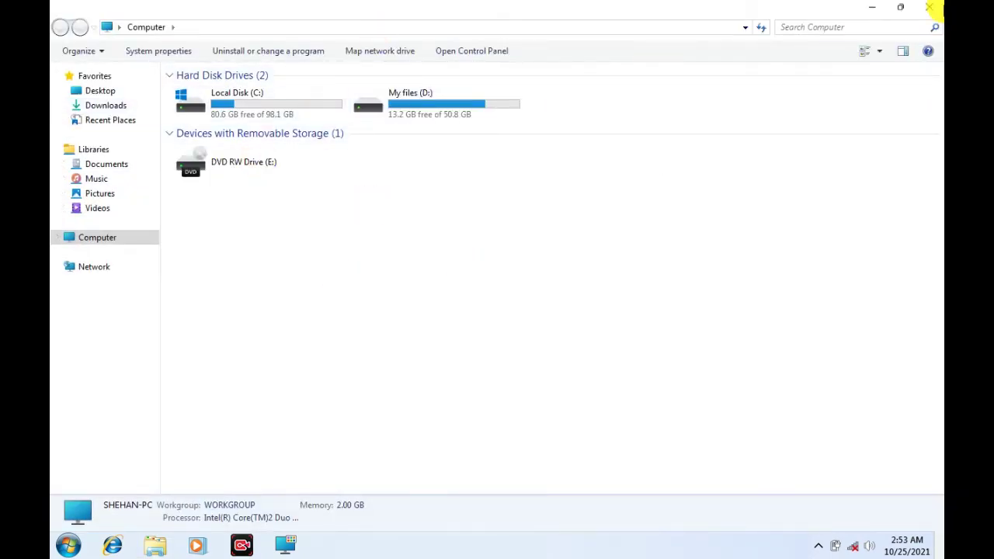
left_click(930, 7)
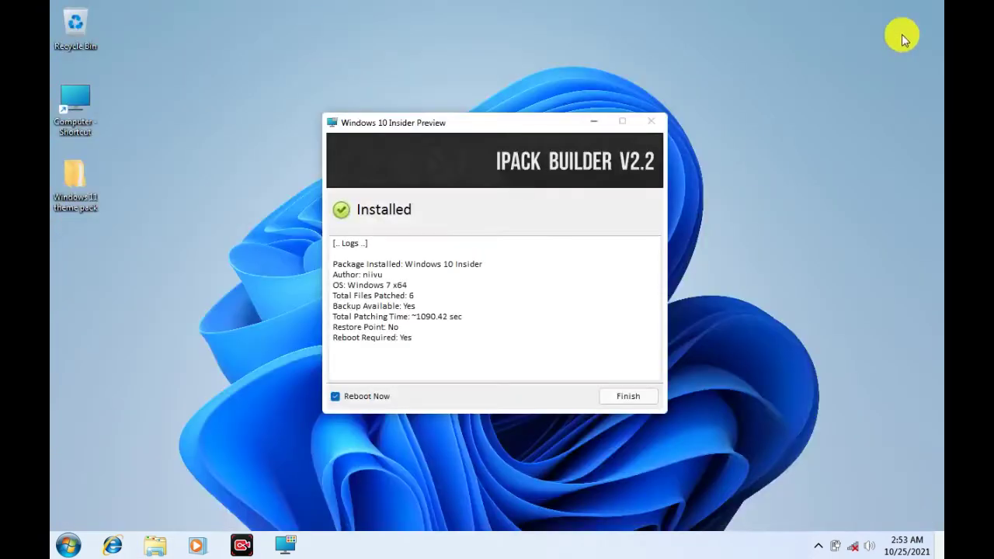
left_click(627, 398)
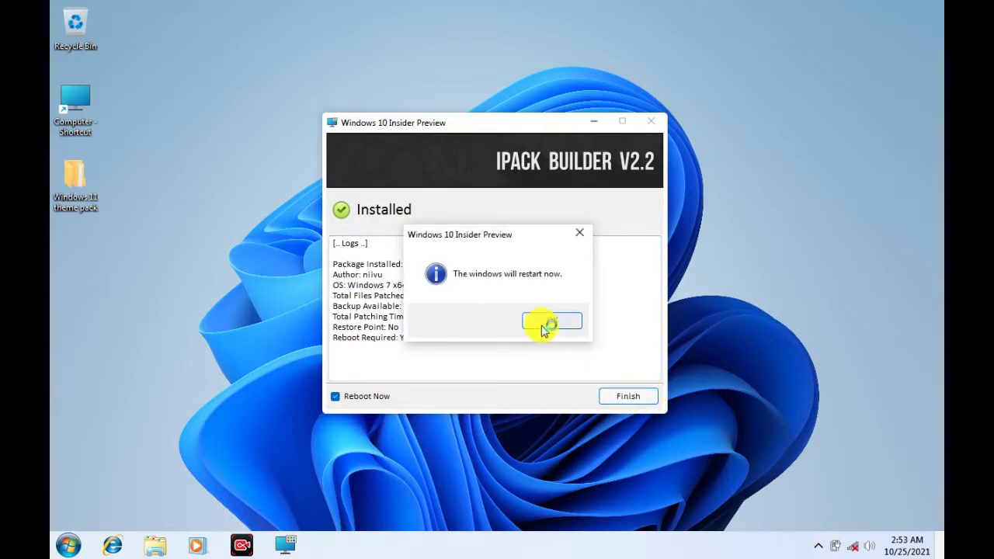
left_click(547, 322)
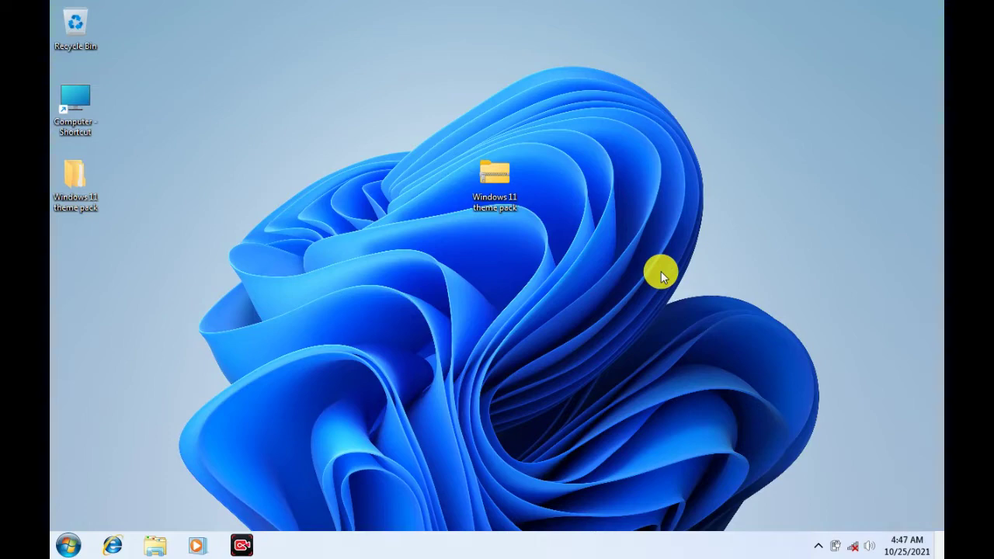
Step: Launch Win7LogonBackgroundChangerSetup from the windows 7 for windows 11 theme folder inside the desktop's Windows 11 theme pack folder
double_click(73, 179)
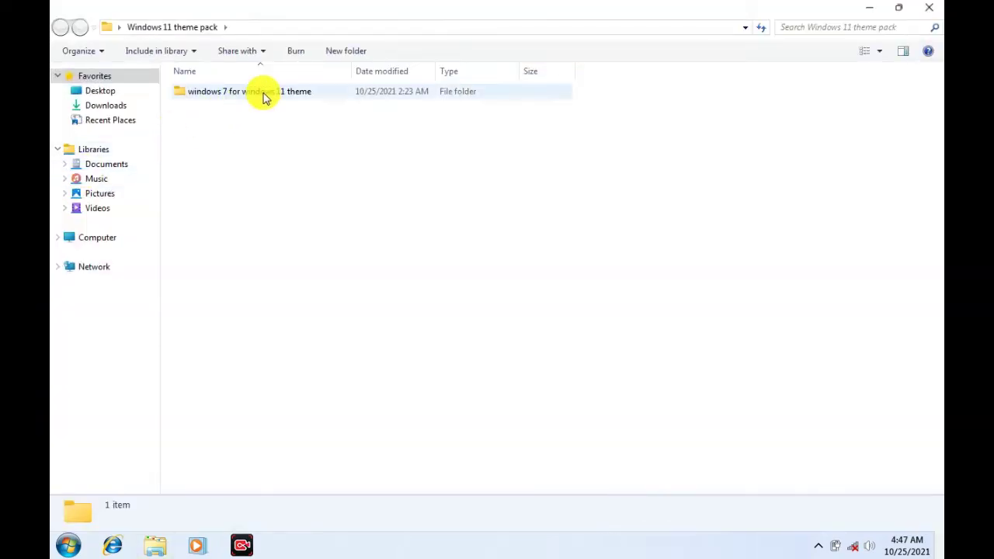
double_click(262, 95)
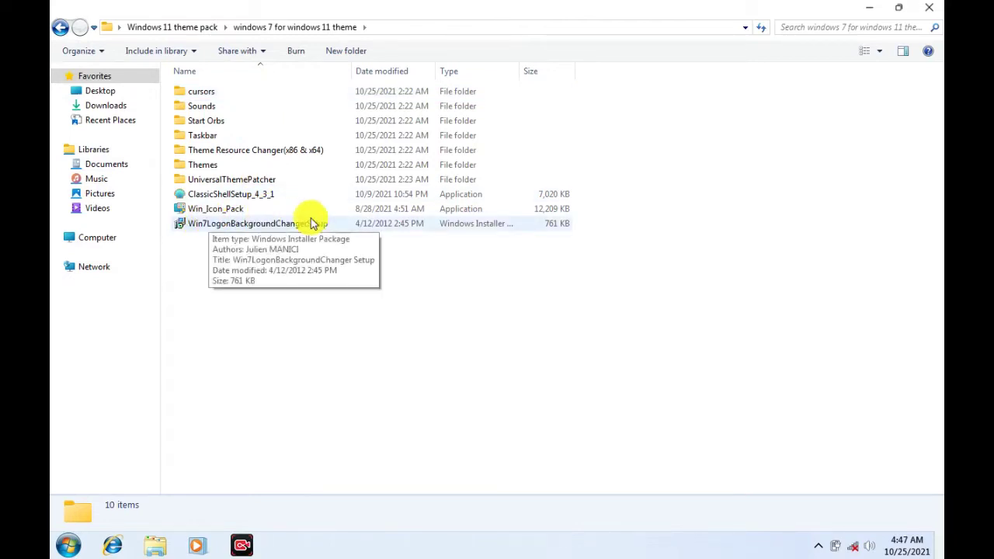
left_click(280, 225)
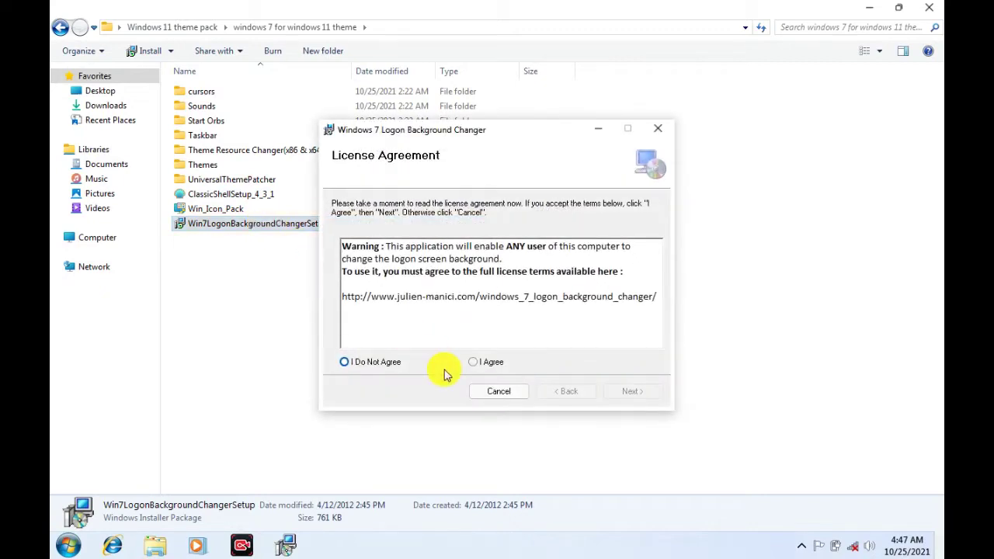
Step: Accept the license agreement, install Windows 7 Logon Background Changer for Everyone in the default folder, and close the installer
left_click(473, 362)
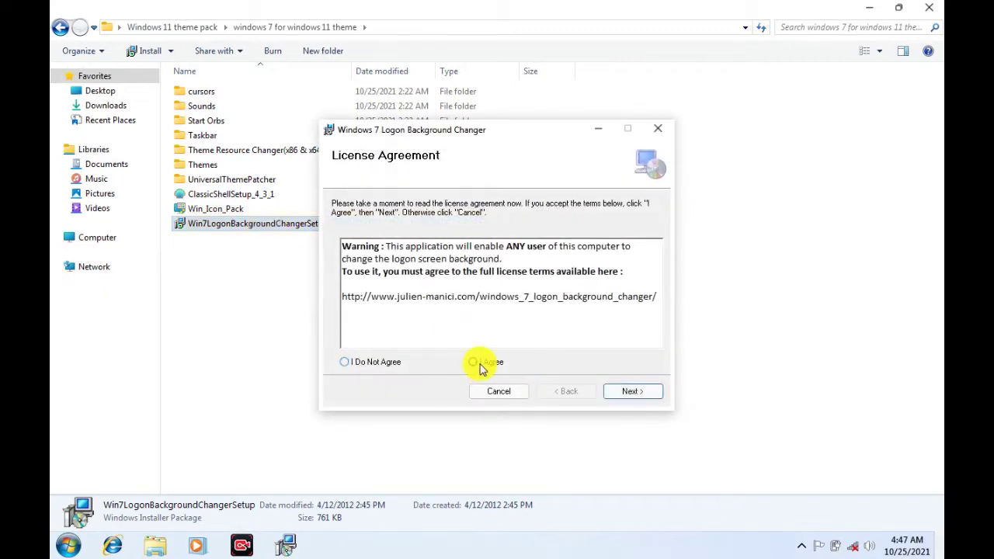
left_click(633, 393)
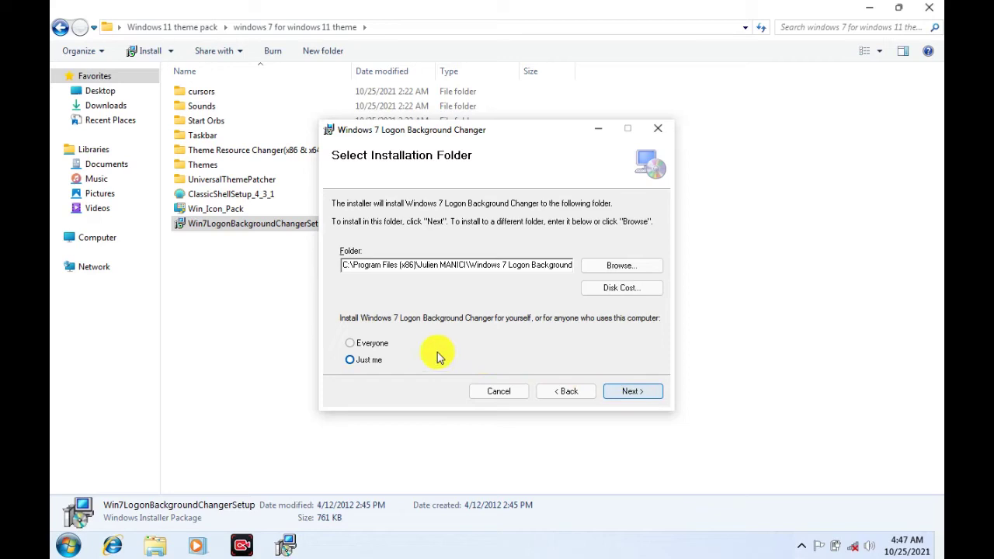
left_click(357, 346)
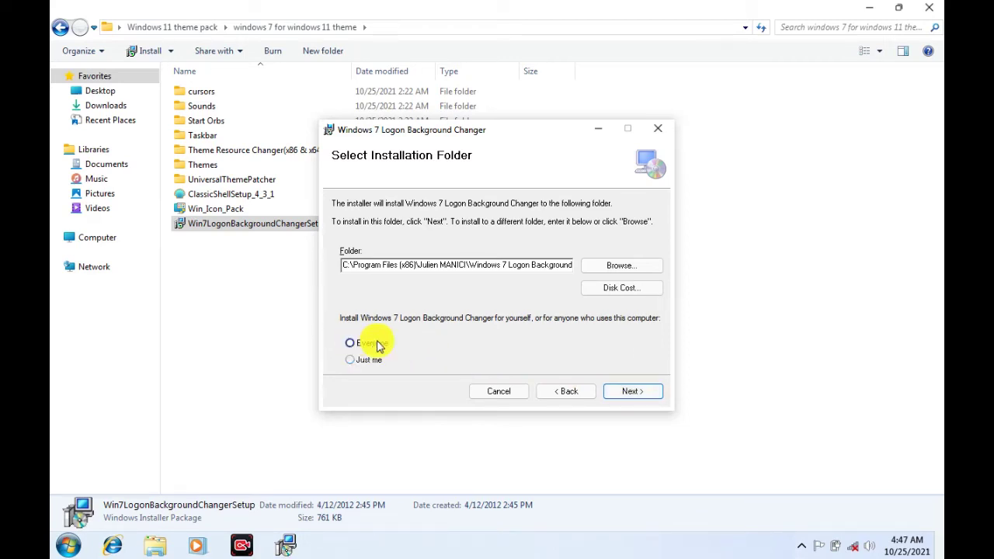
left_click(633, 391)
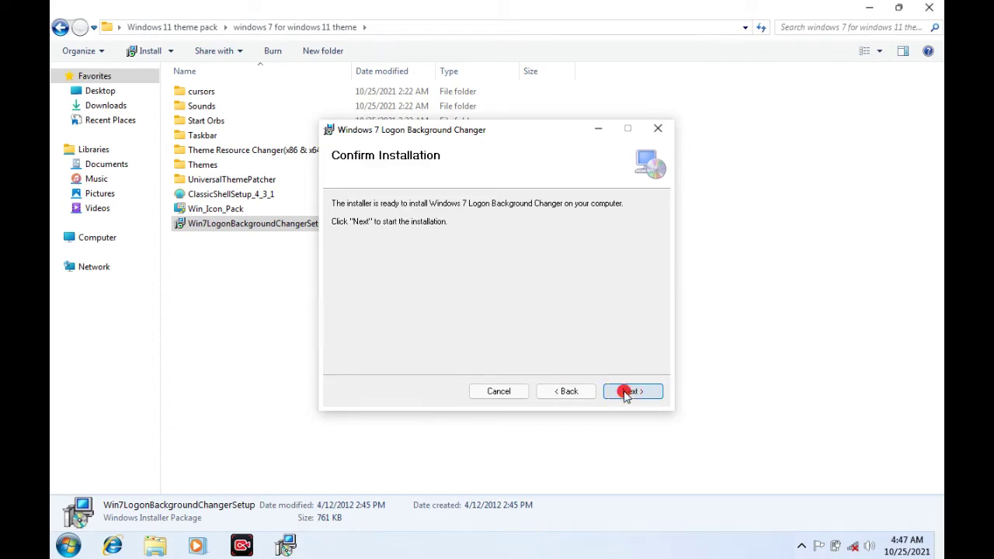
left_click(628, 392)
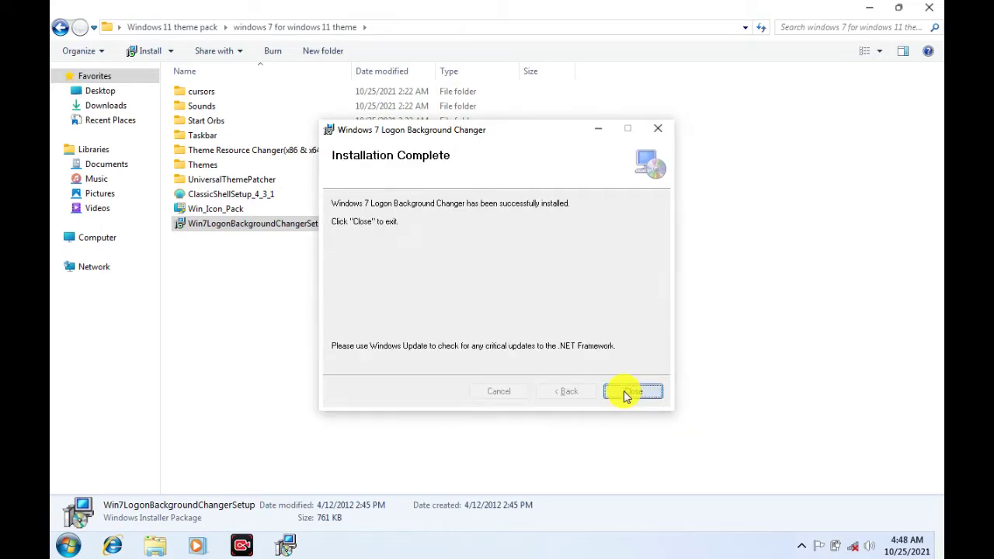
left_click(644, 394)
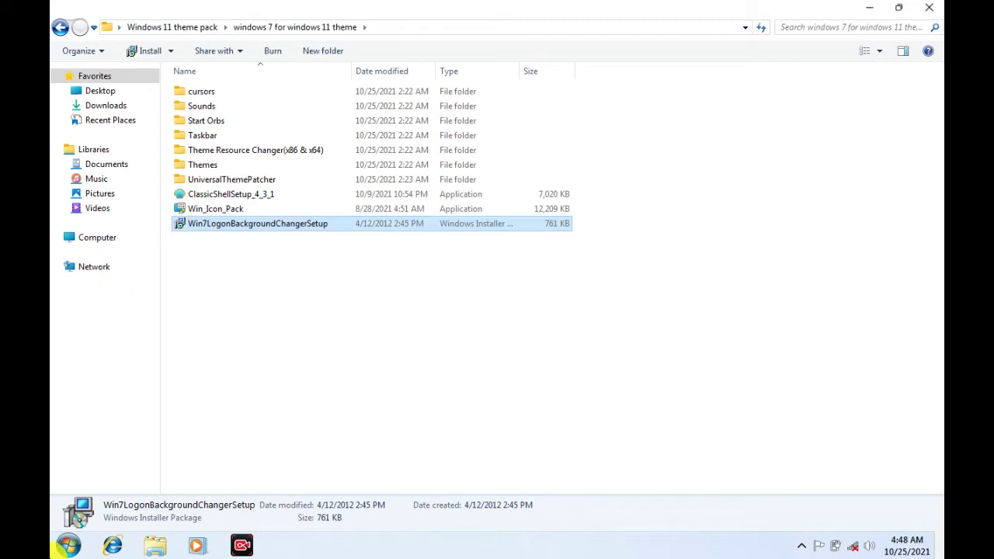
Step: Search the computer's programs for "windows logon" and open Windows 7 Logon Background Changer
left_click(52, 549)
type("windows logon")
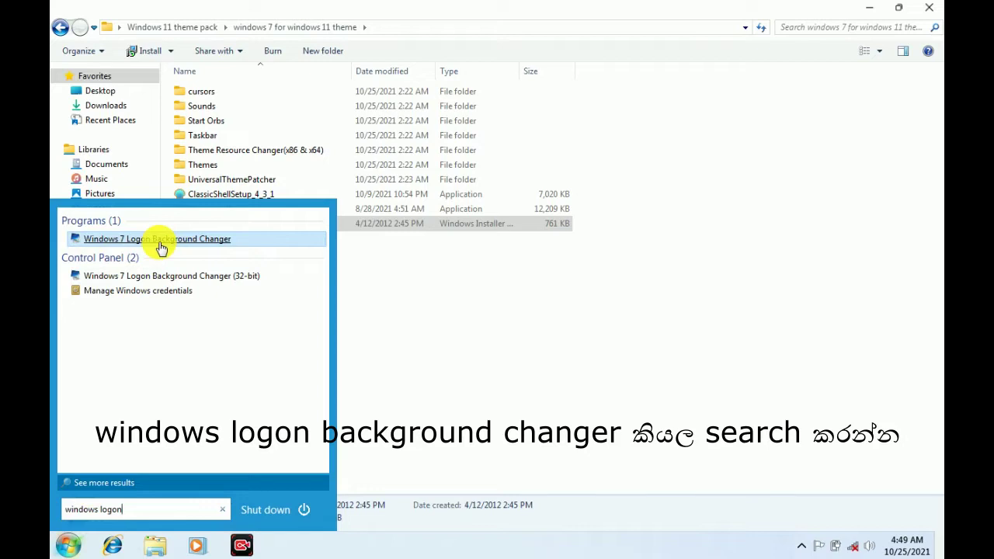
left_click(161, 240)
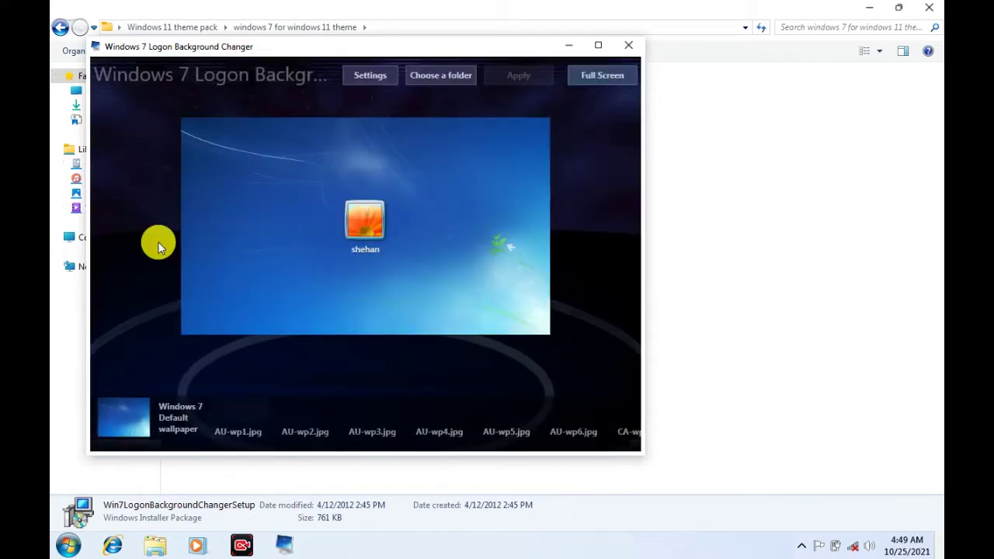
Step: Load the Windows 11 wallpaper folder from the My files (D:) drive as the source of logon backgrounds
left_click(436, 76)
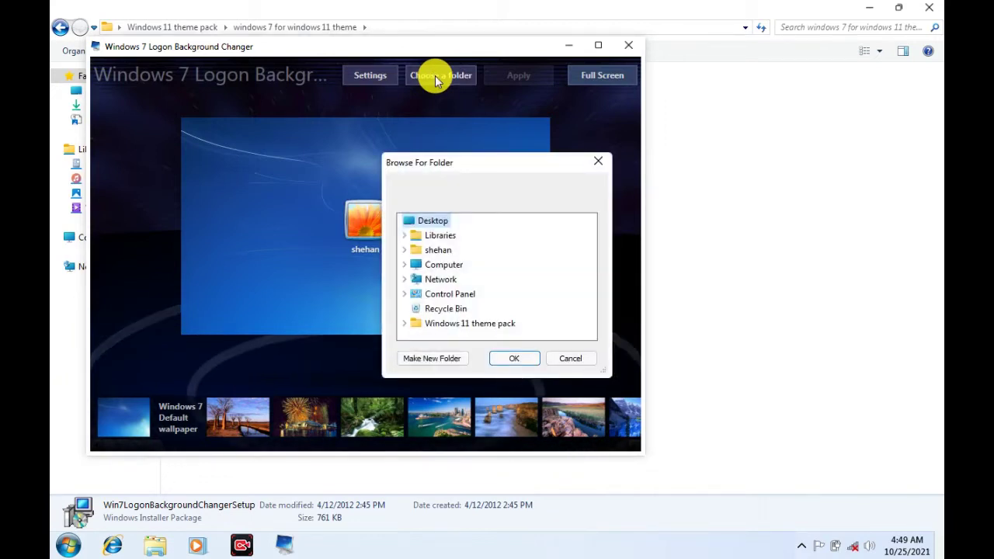
left_click(405, 264)
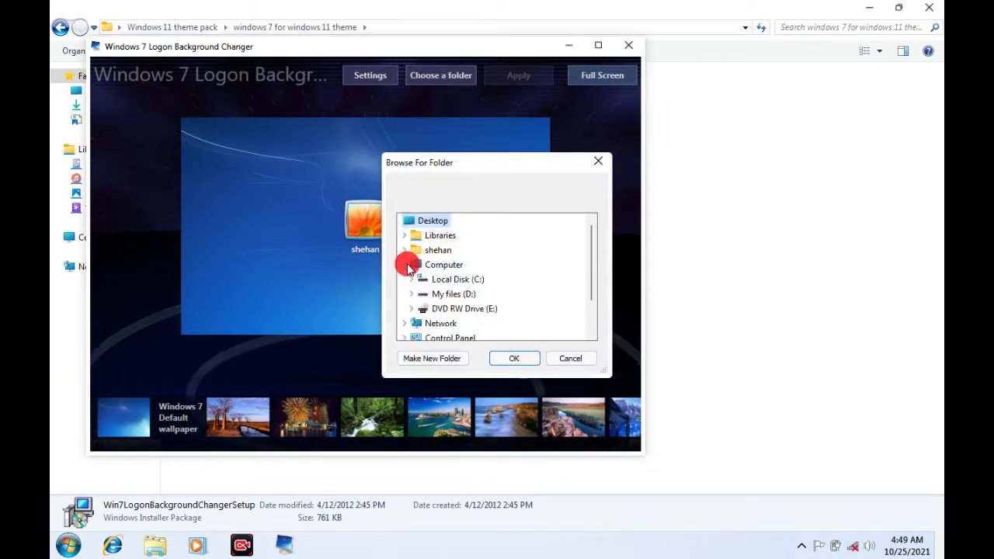
left_click(419, 295)
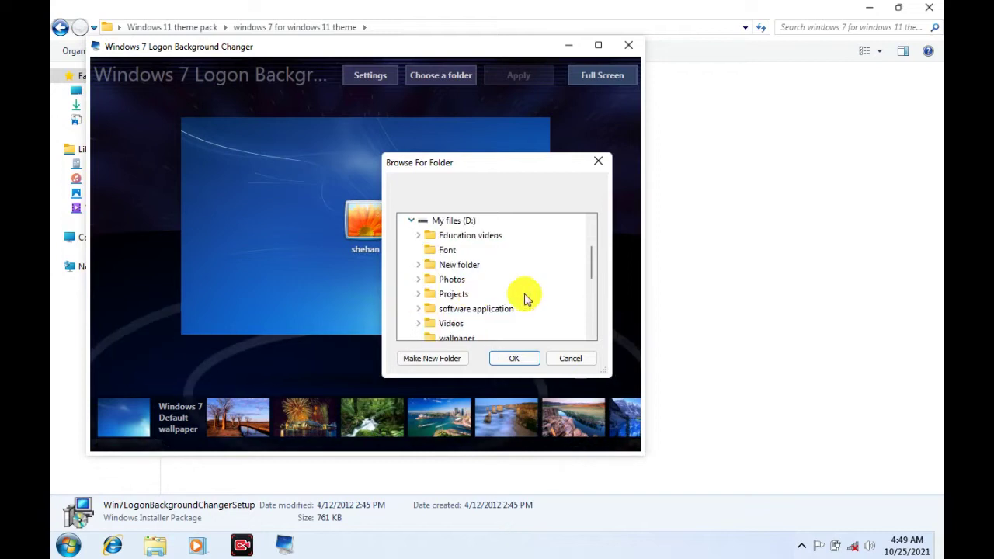
scroll(526, 299, "down", 1)
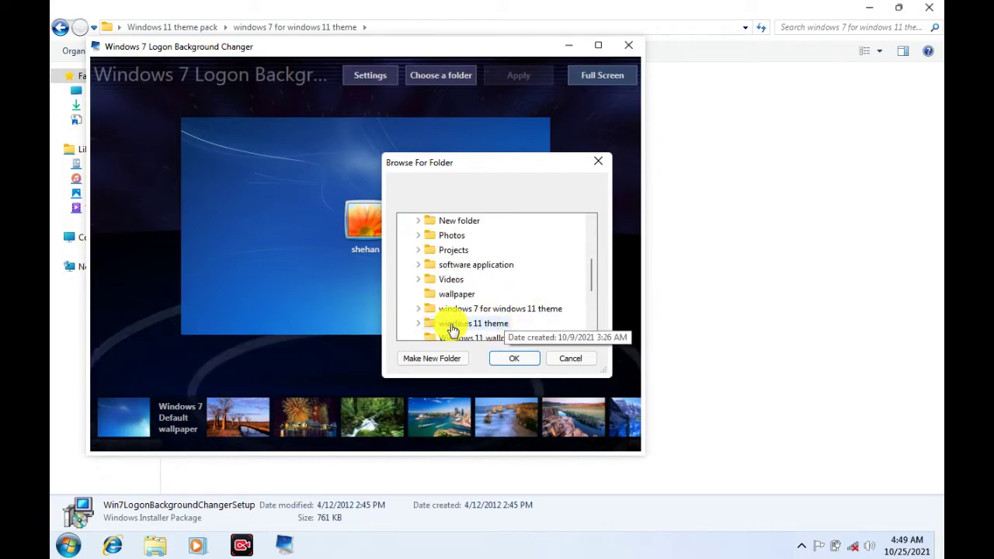
scroll(453, 329, "down", 1)
left_click(427, 295)
left_click(516, 359)
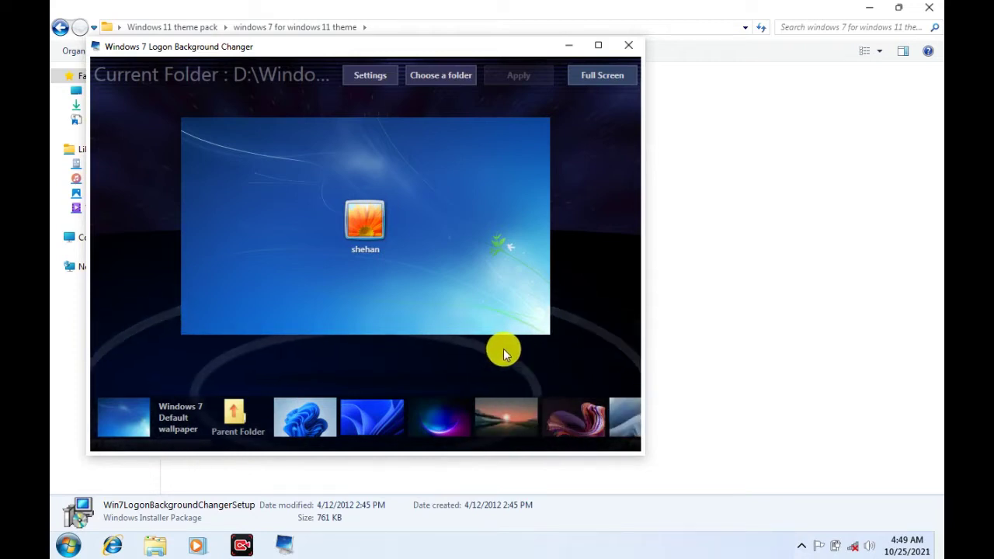
Step: Apply img0.jpg, the blue bloom on a light background, as the logon background and close the background changer
left_click(302, 415)
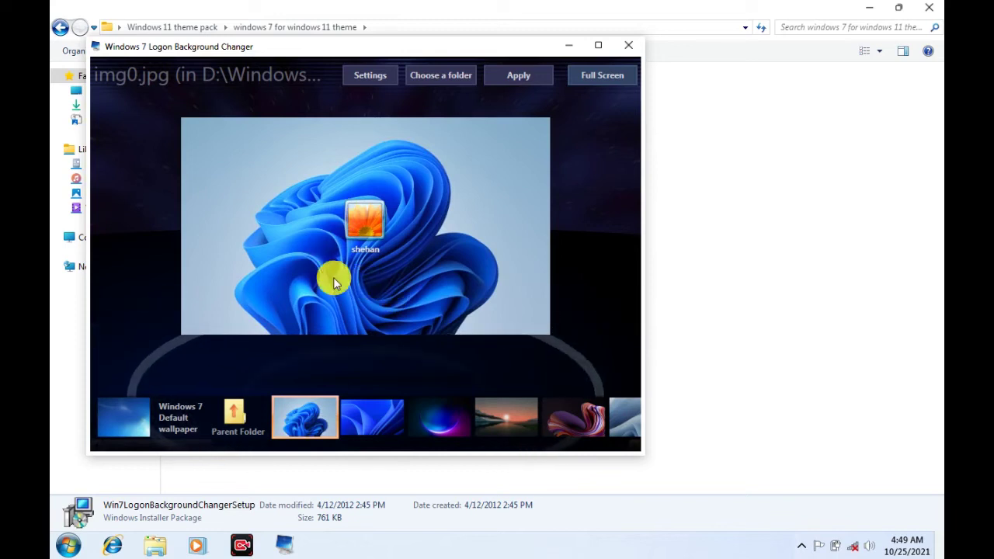
left_click(506, 77)
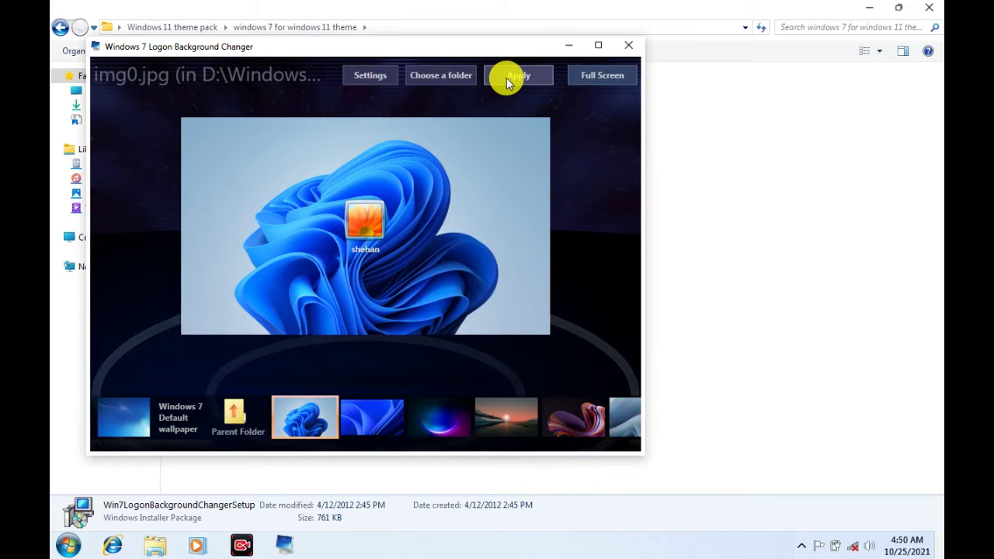
left_click(628, 46)
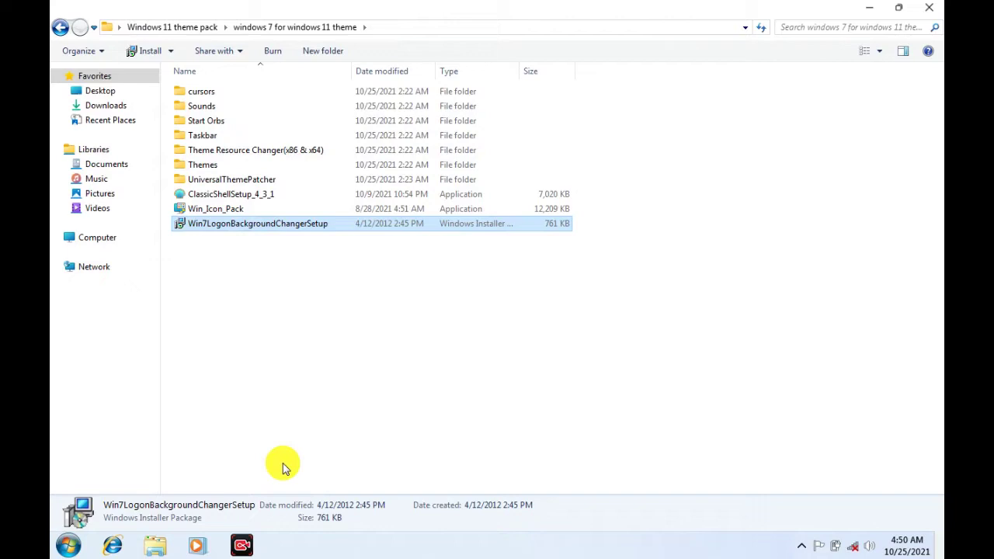
Step: Launch ClassicShellSetup_4_3_1 from the theme folder and accept its license agreement to reach the feature selection
left_click(233, 195)
left_click(303, 196)
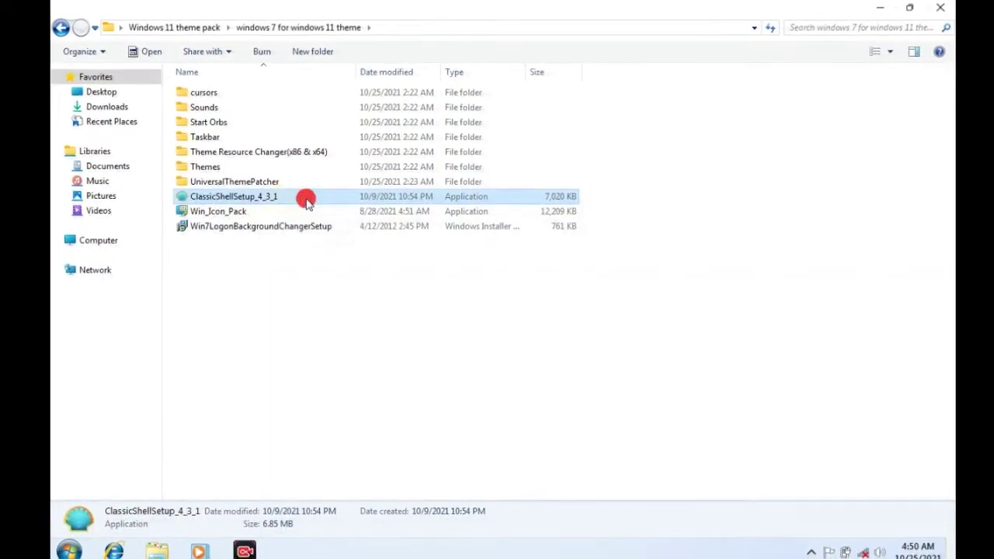
double_click(307, 199)
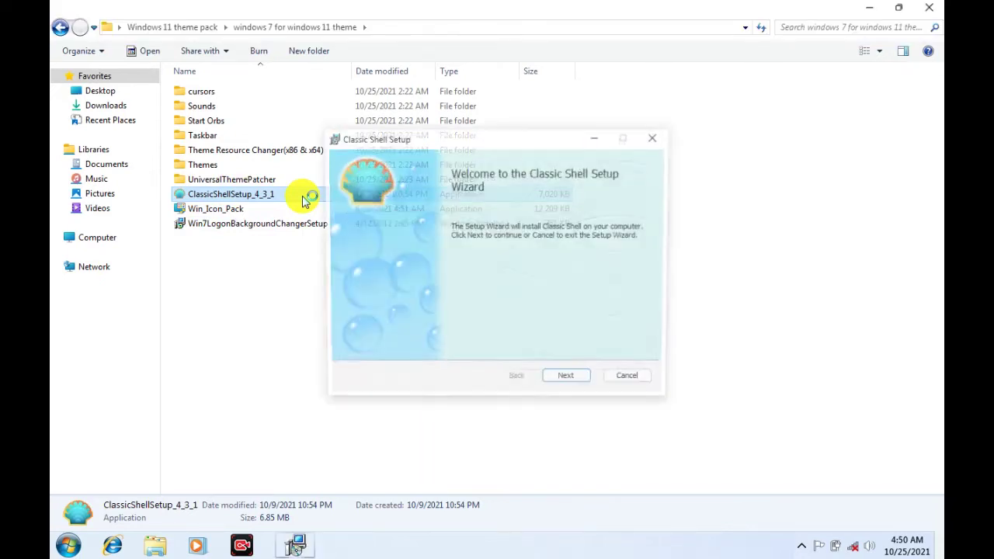
left_click(568, 383)
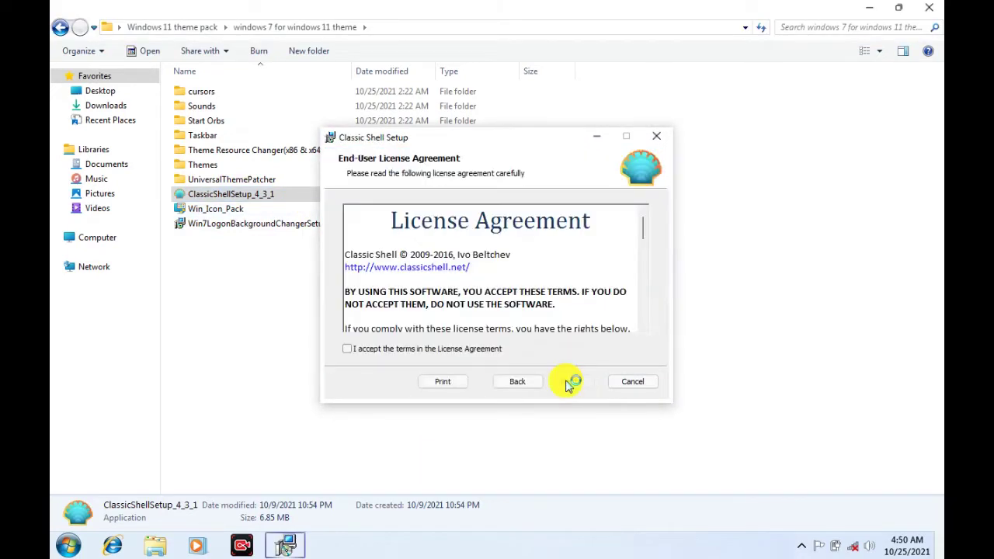
left_click(409, 352)
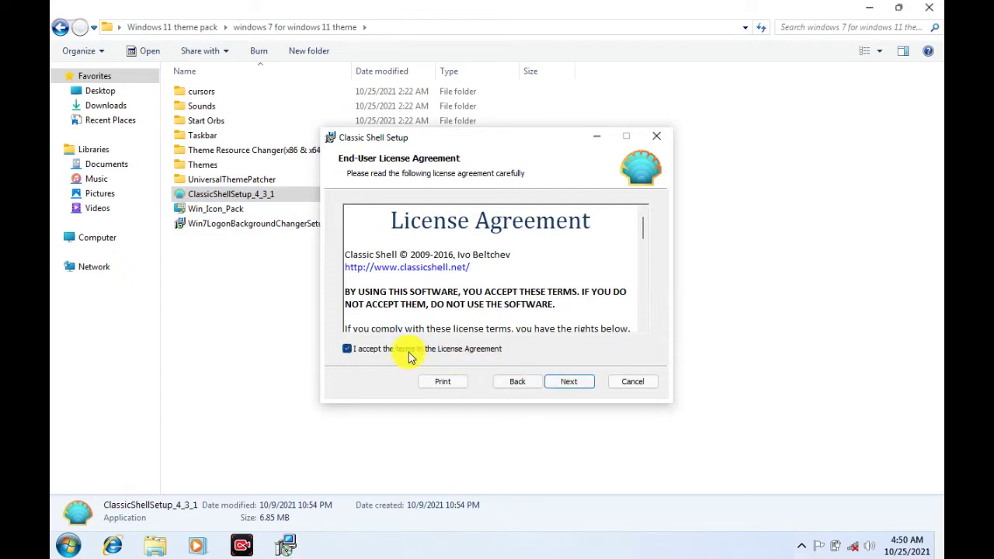
left_click(566, 383)
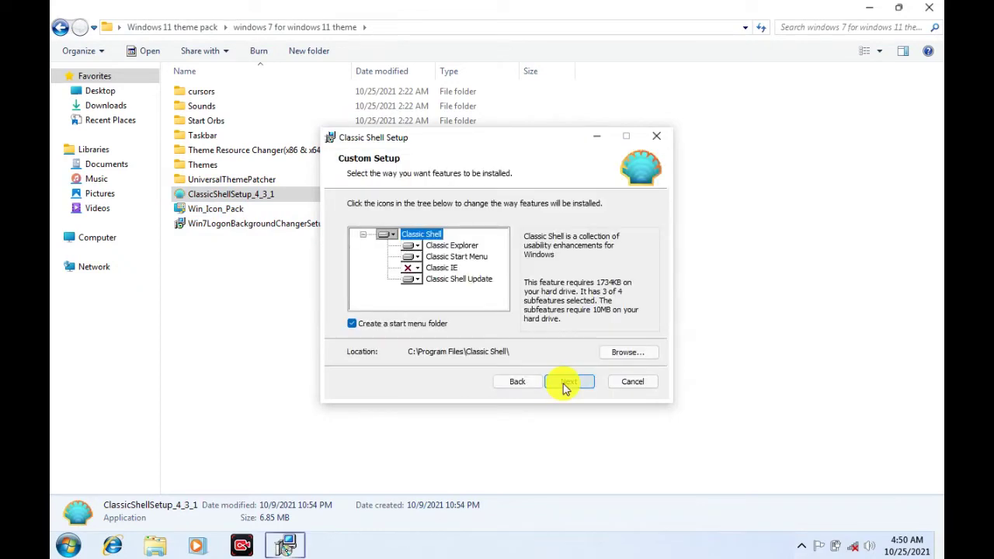
Step: Exclude the Classic Explorer feature from the custom setup and install Classic Shell
left_click(412, 246)
left_click(458, 296)
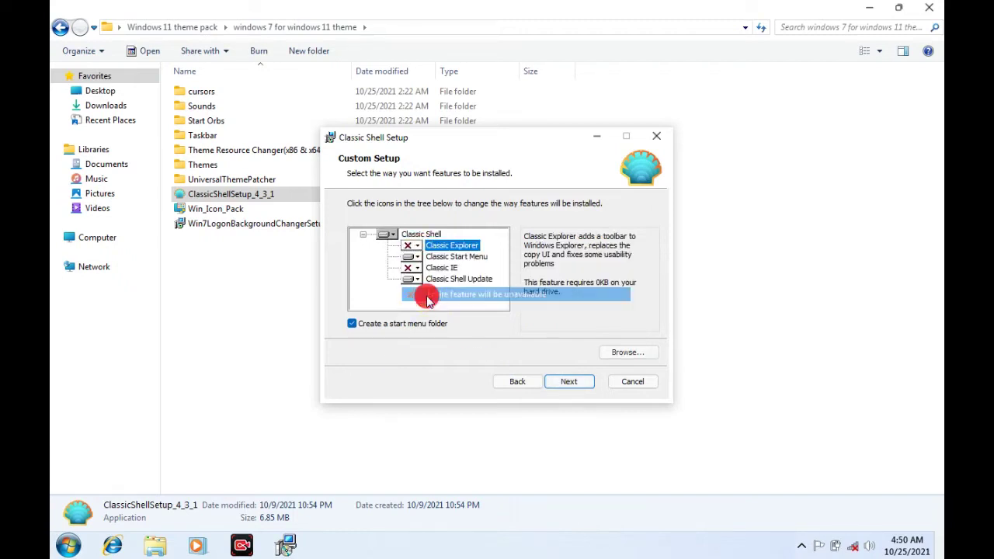
left_click(568, 382)
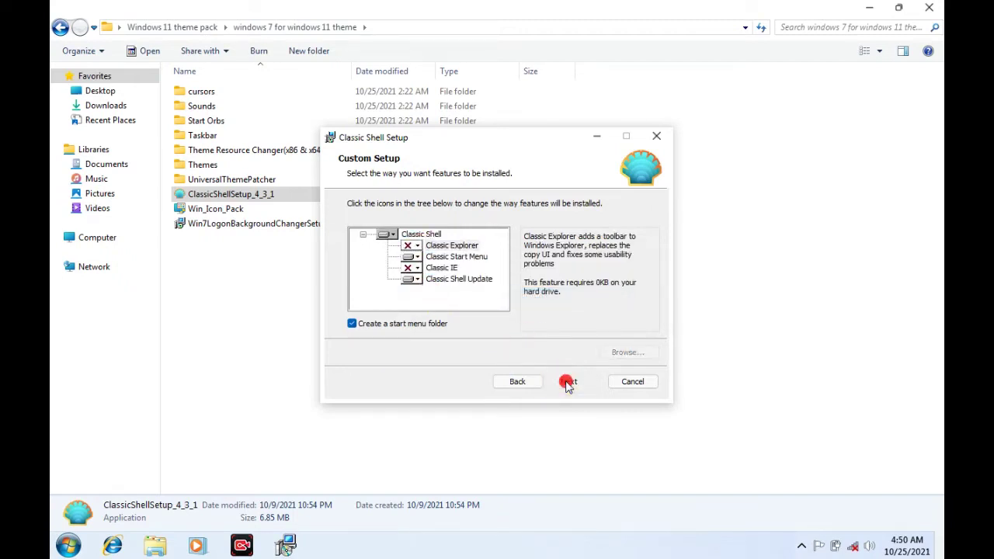
left_click(572, 384)
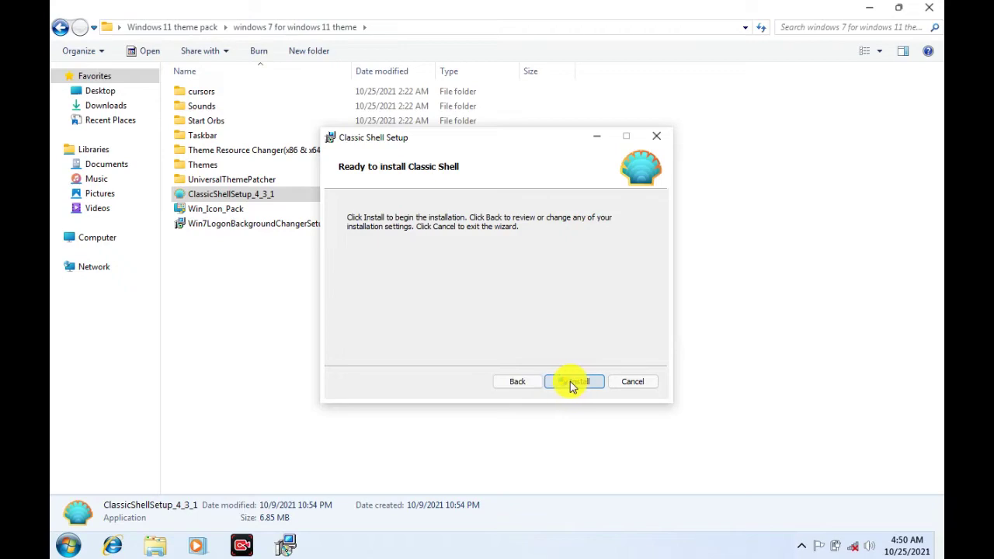
Step: Minimize the theme folder window, finish the Classic Shell setup, and close the Readme document
left_click(870, 7)
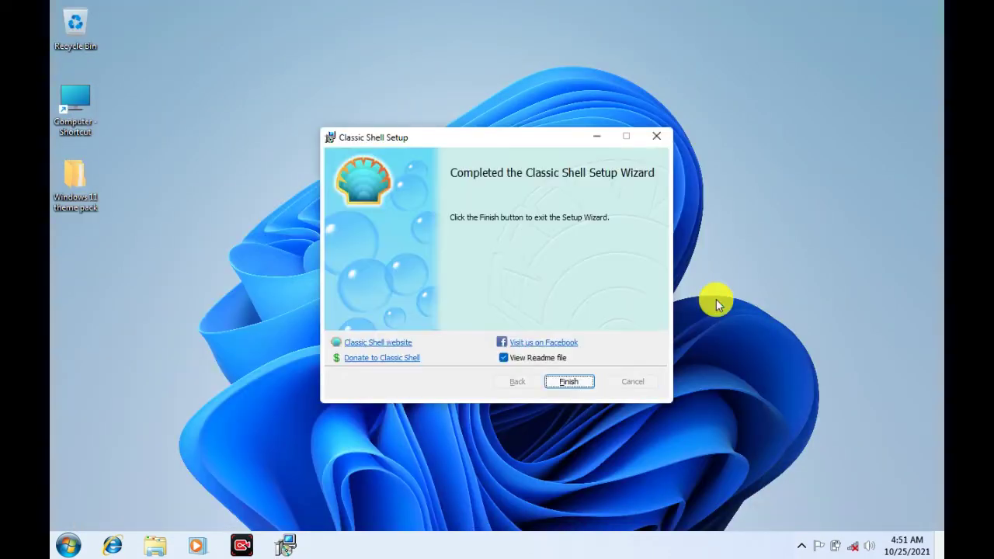
left_click(561, 384)
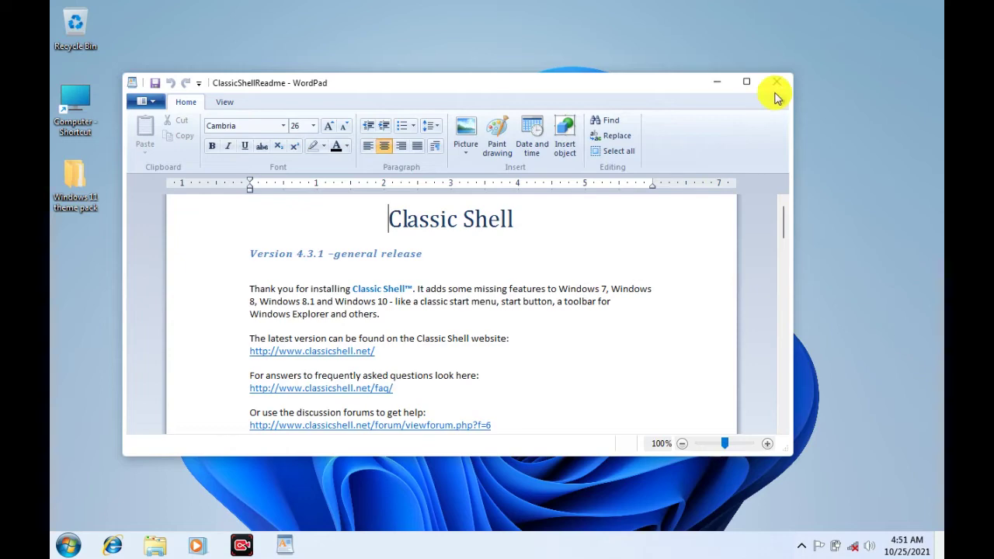
left_click(777, 83)
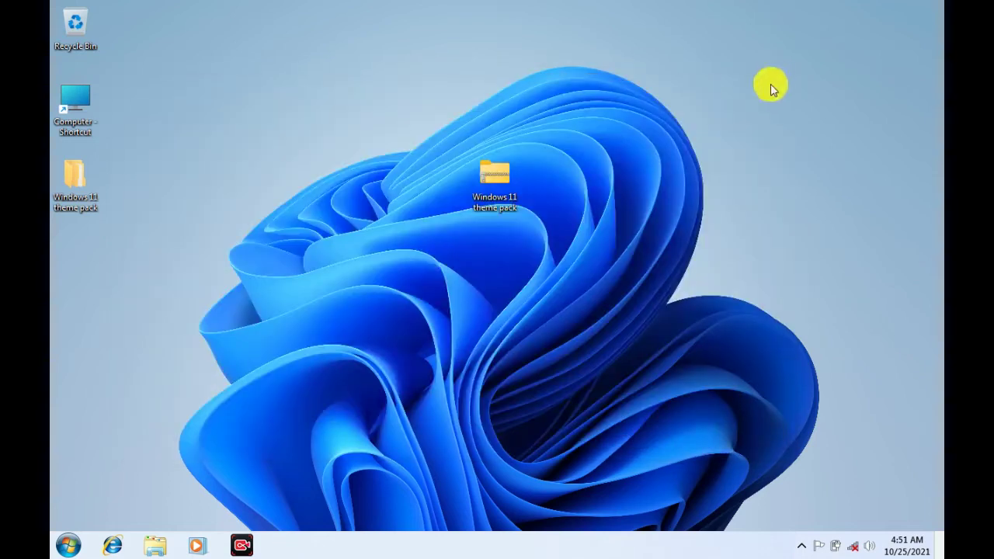
Step: Turn on Start button replacement in the Classic Start Menu settings and choose the Custom button style
right_click(74, 550)
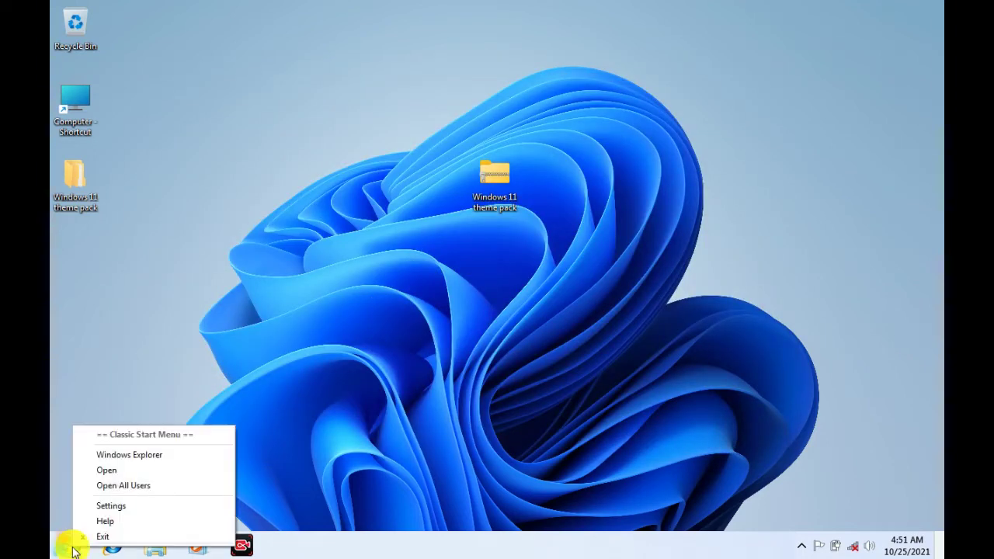
left_click(102, 503)
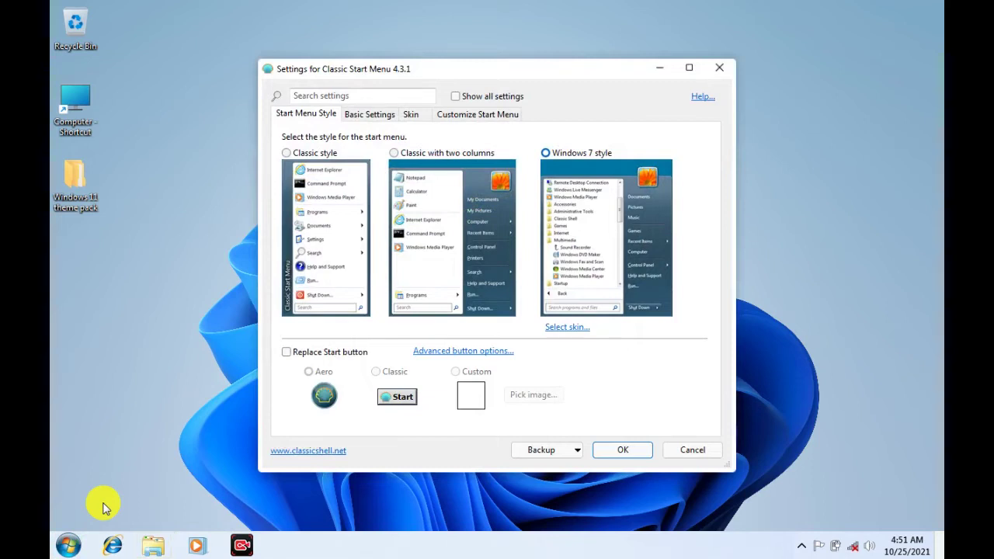
left_click(296, 358)
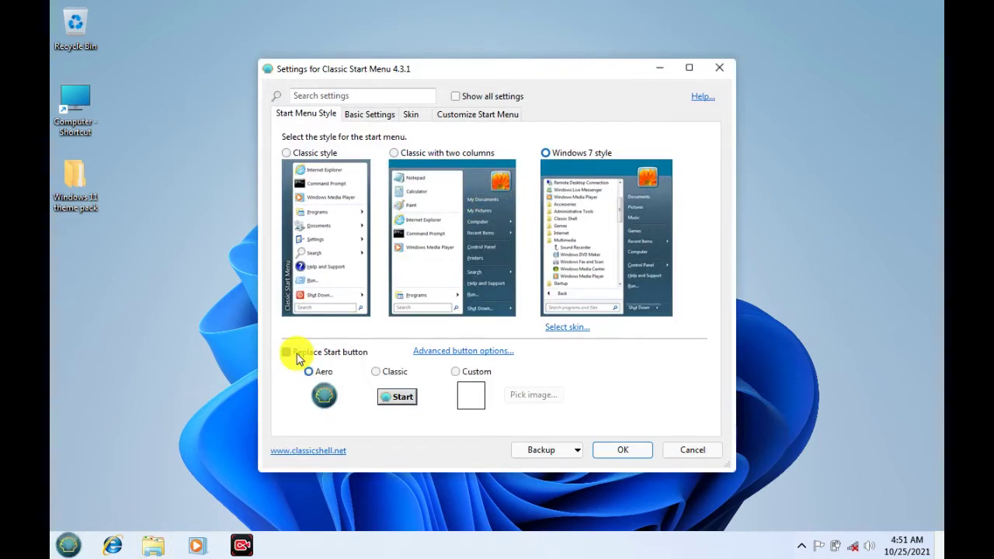
left_click(461, 370)
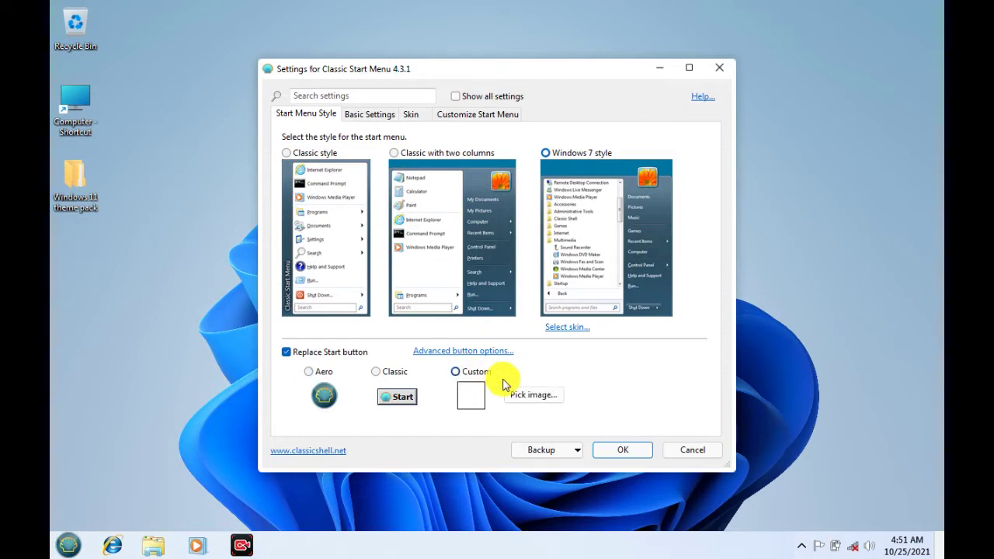
Step: Use Large Orb Windows 11 from the theme pack's Start Orbs folder as the custom Start button image
left_click(528, 395)
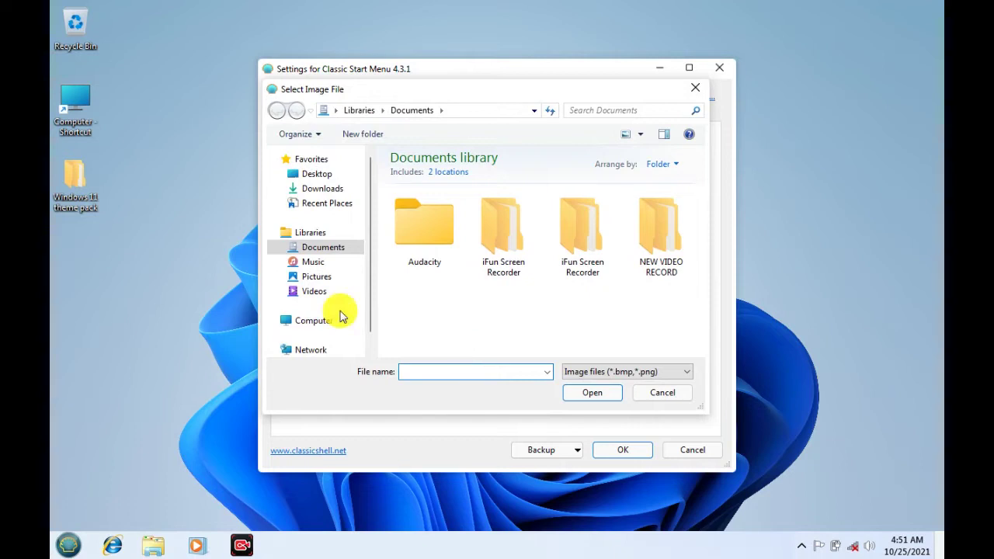
left_click(315, 177)
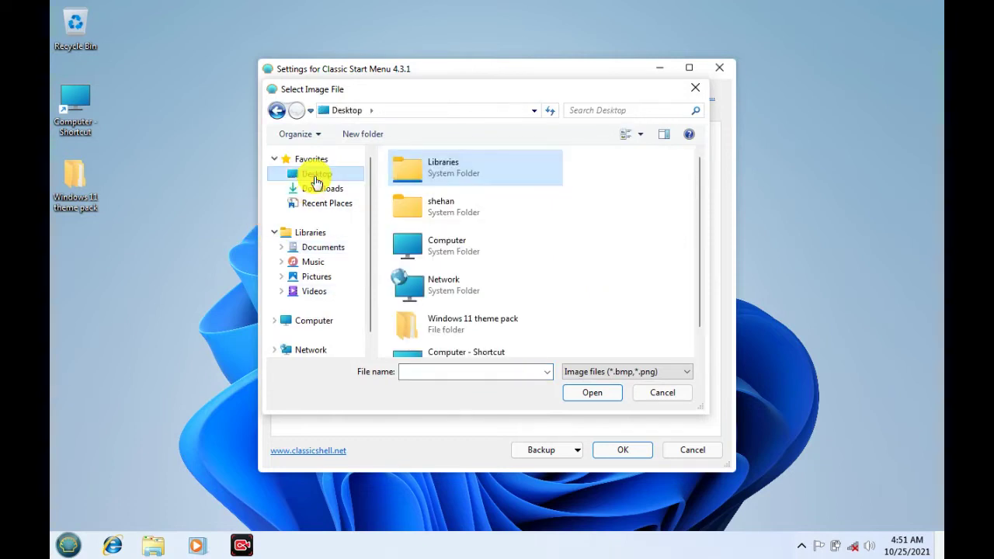
double_click(471, 324)
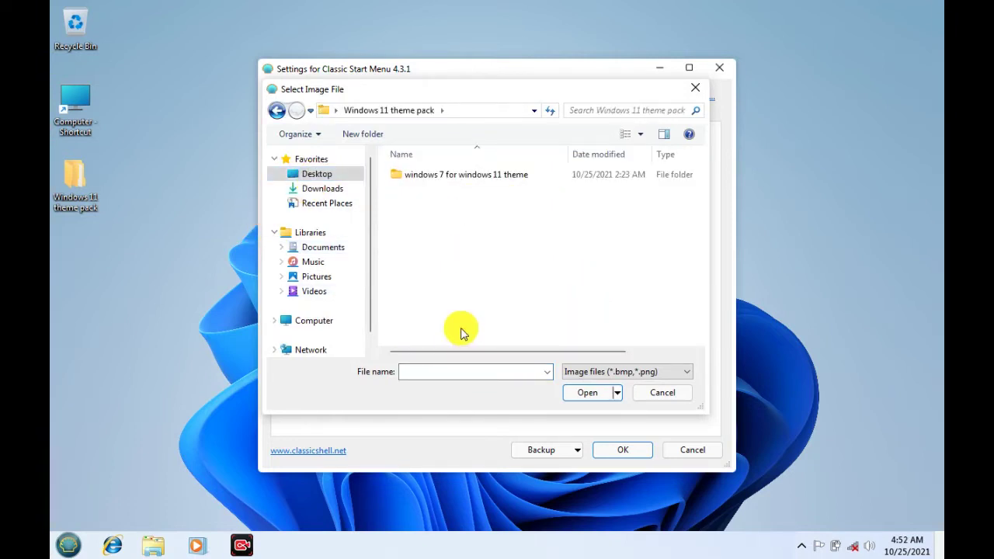
double_click(467, 177)
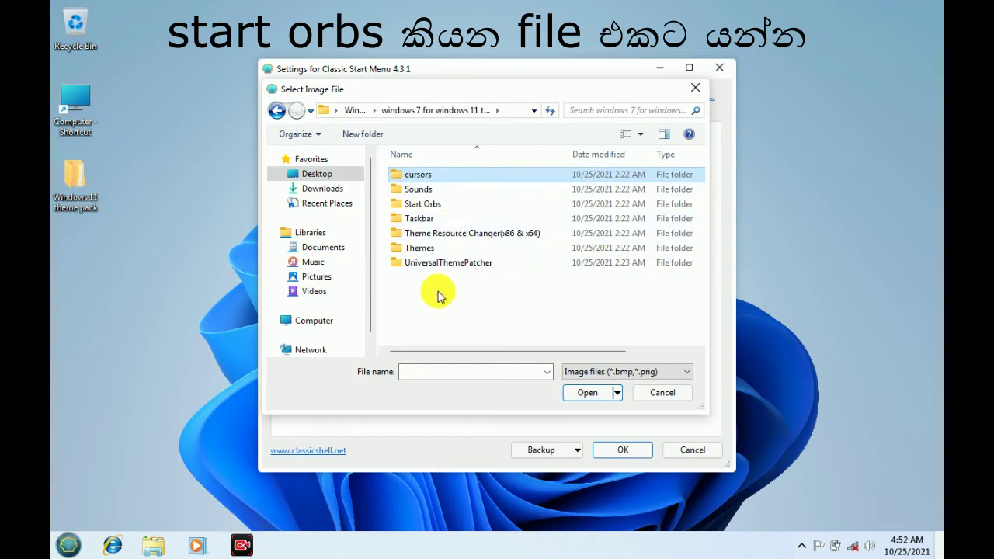
left_click(434, 205)
double_click(434, 205)
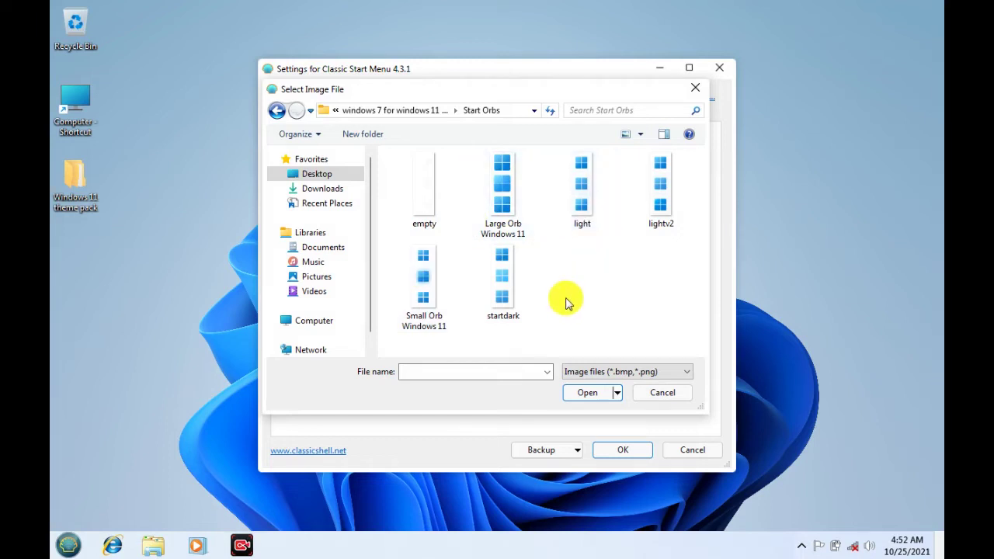
left_click(512, 203)
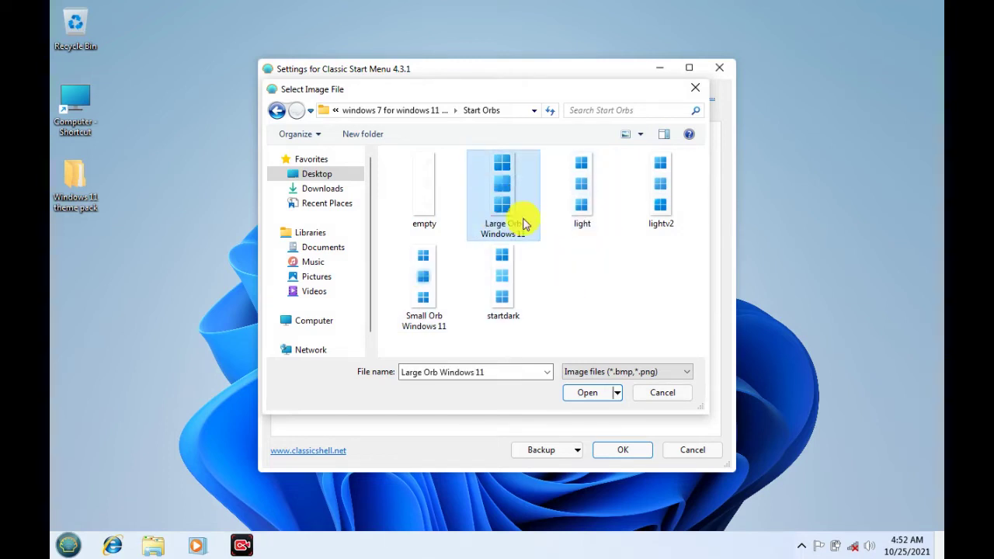
left_click(579, 396)
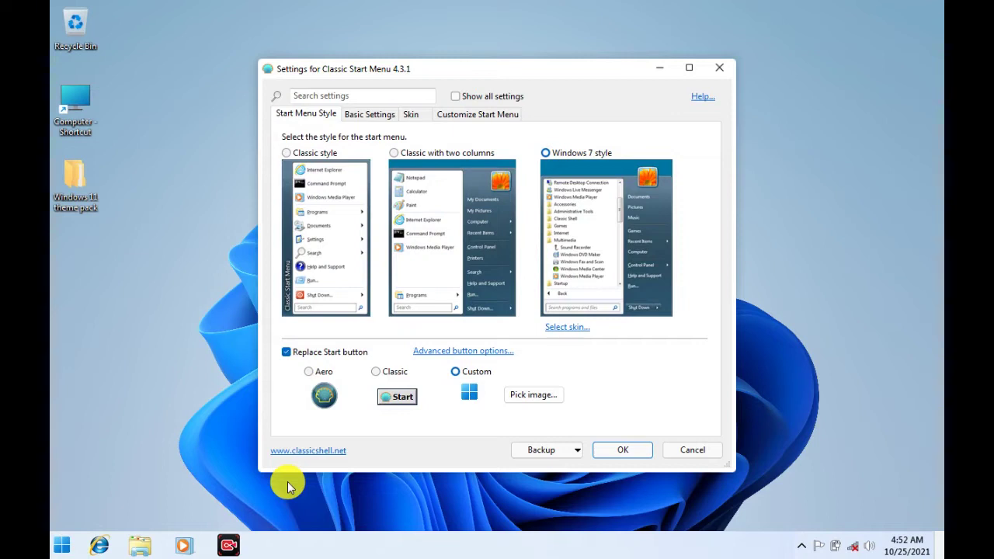
Step: Set both Left Click and the Windows Key to open the Windows Start Menu, and save the settings
left_click(370, 115)
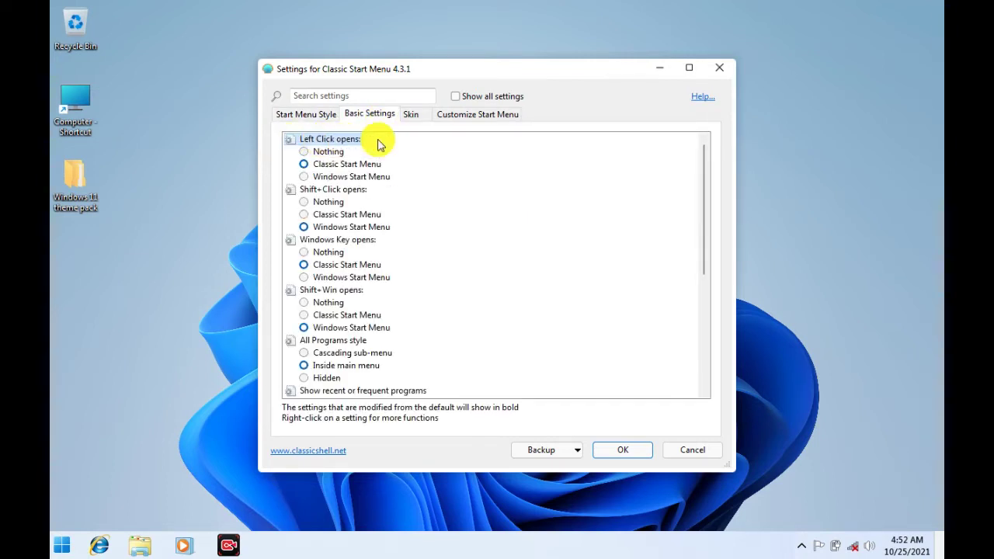
left_click(305, 179)
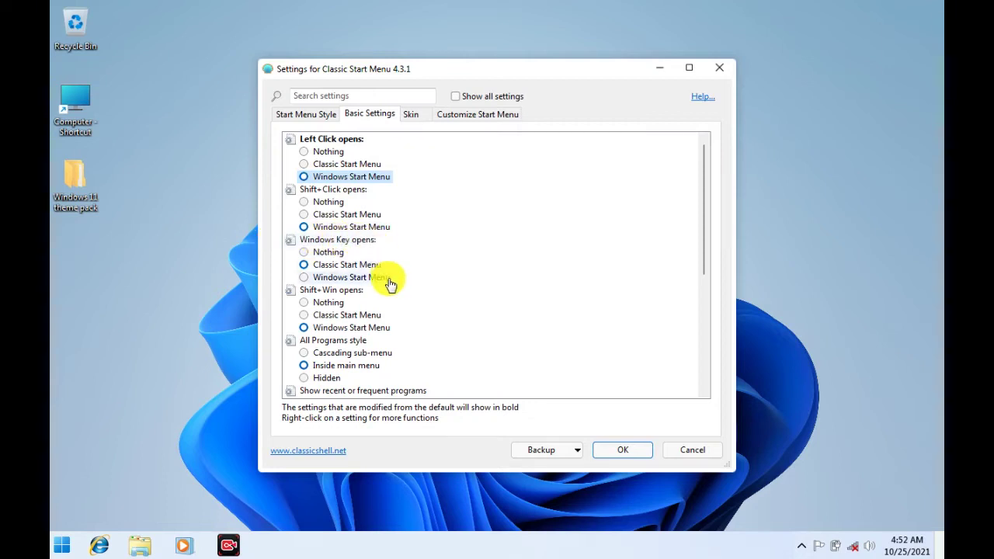
left_click(323, 278)
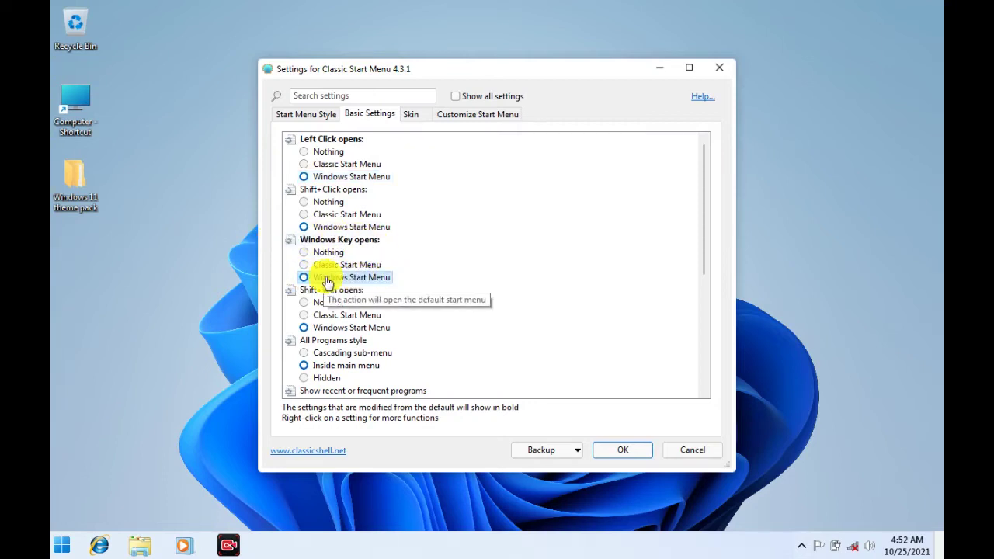
left_click(619, 453)
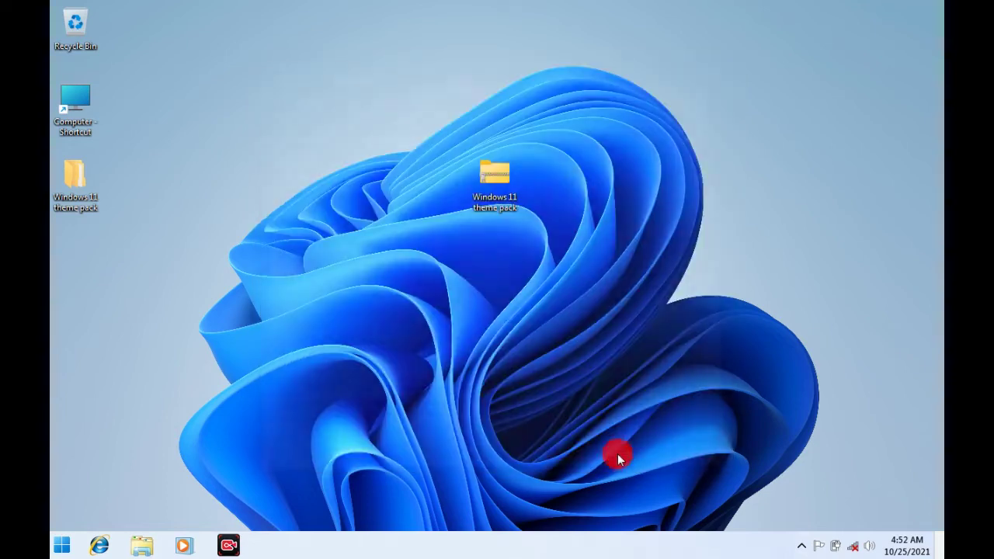
Step: Check the new Start button by opening and closing the Start menu a few times
left_click(60, 547)
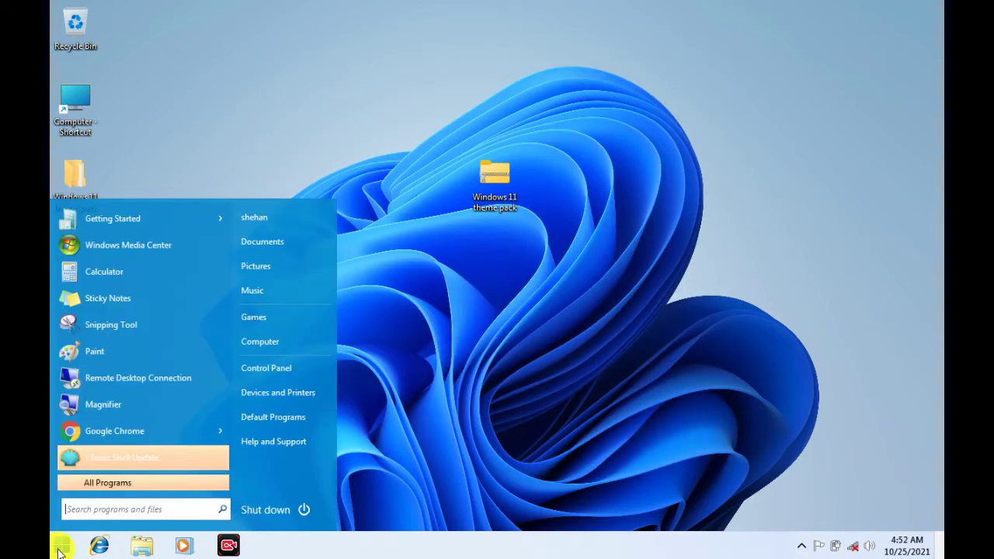
left_click(62, 547)
left_click(61, 547)
left_click(62, 547)
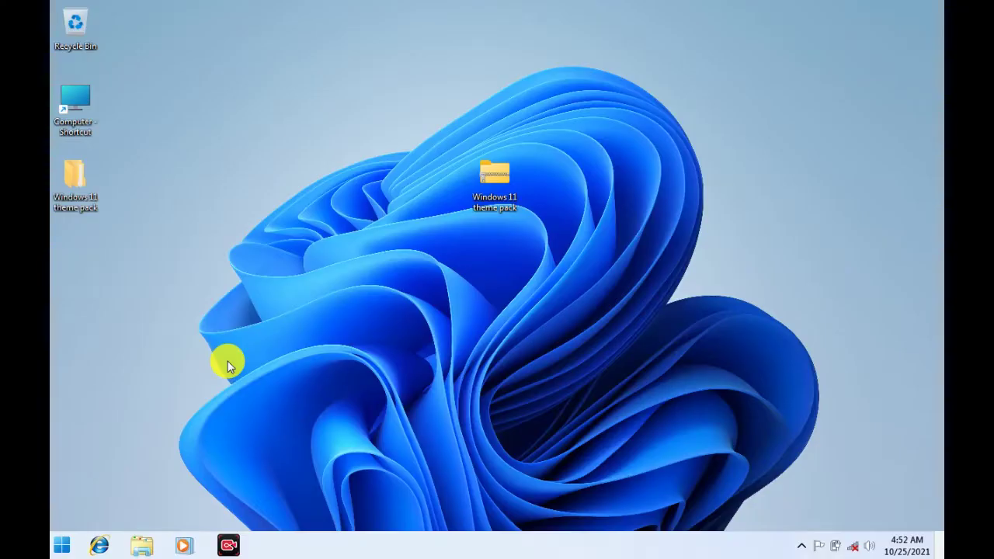
Step: Replace the custom Start button image with the empty image from the Start Orbs folder and save the Classic Start Menu settings
right_click(64, 550)
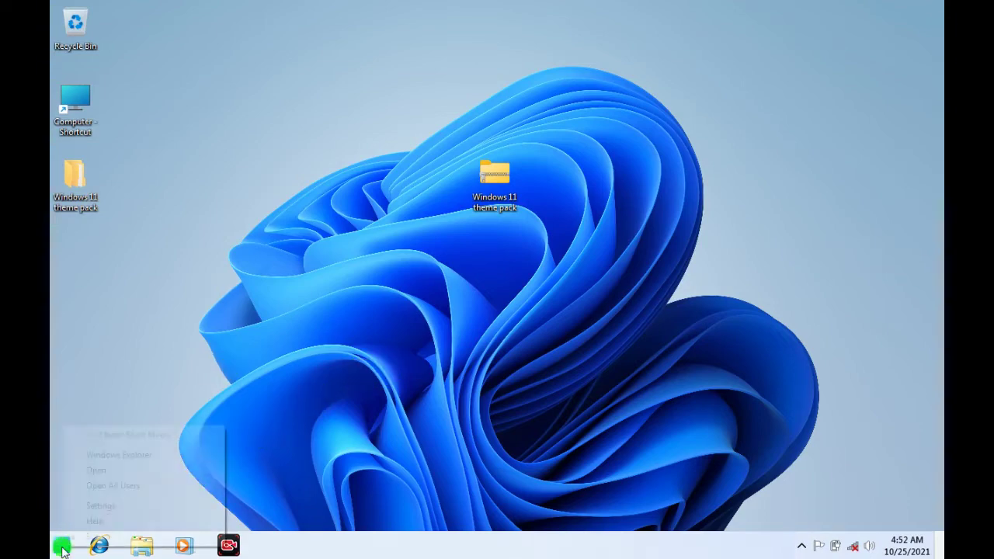
left_click(81, 506)
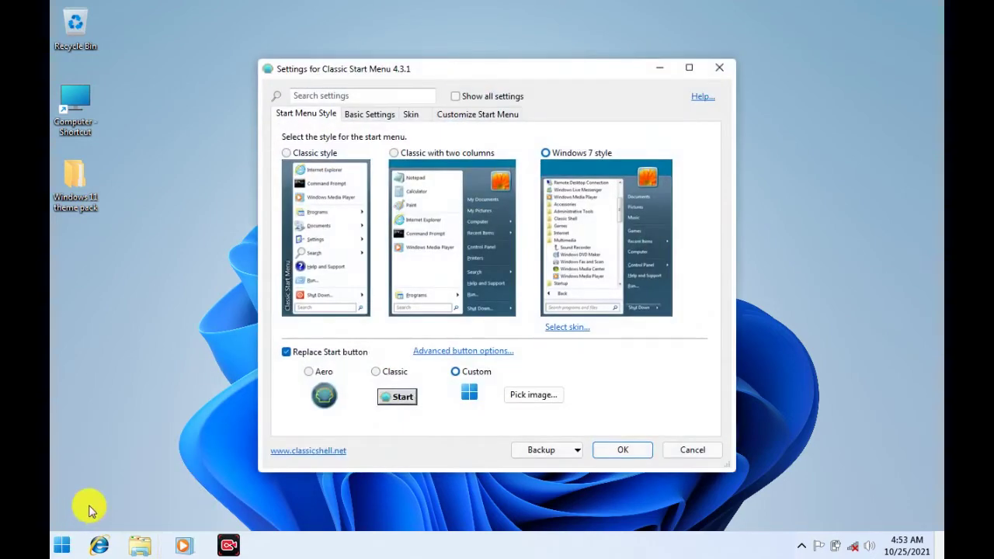
left_click(534, 396)
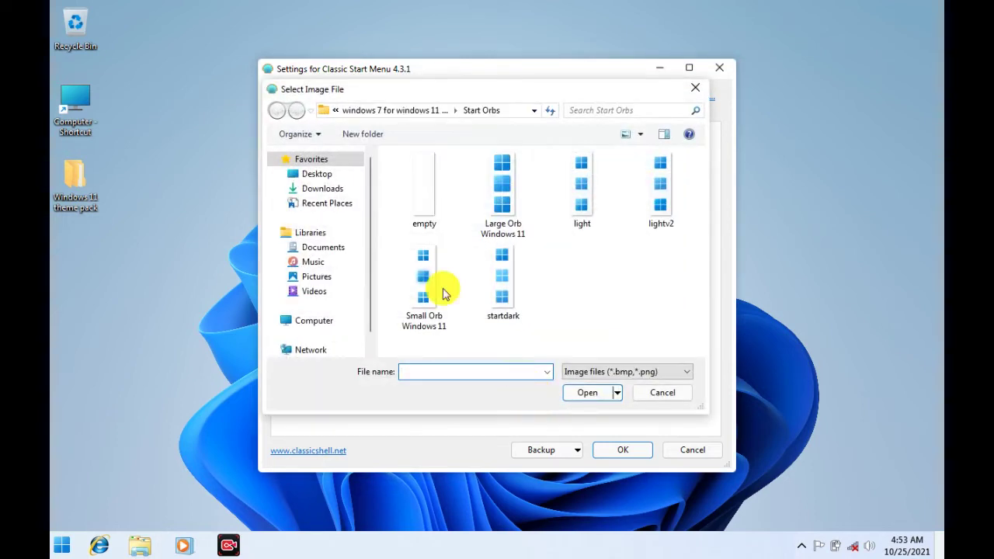
left_click(426, 187)
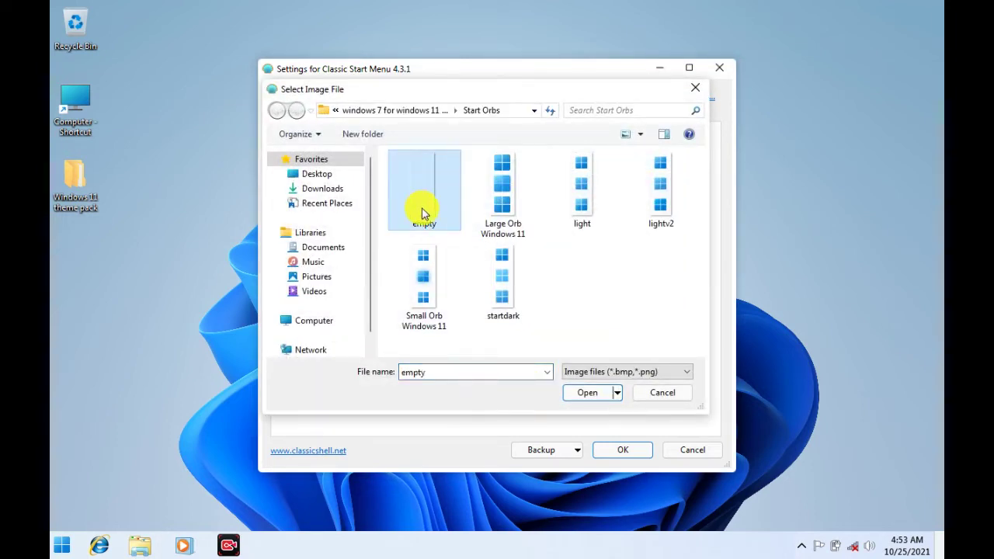
left_click(590, 393)
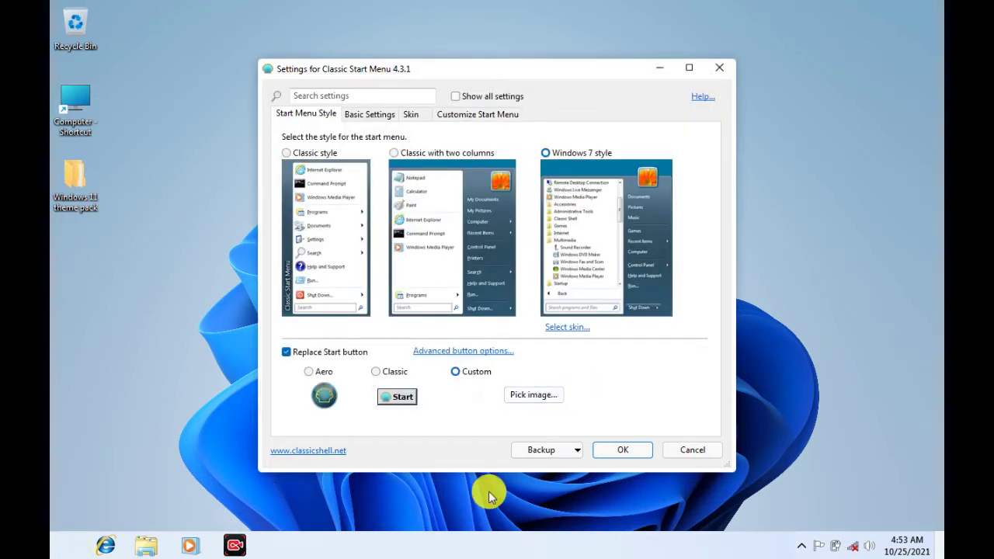
left_click(611, 449)
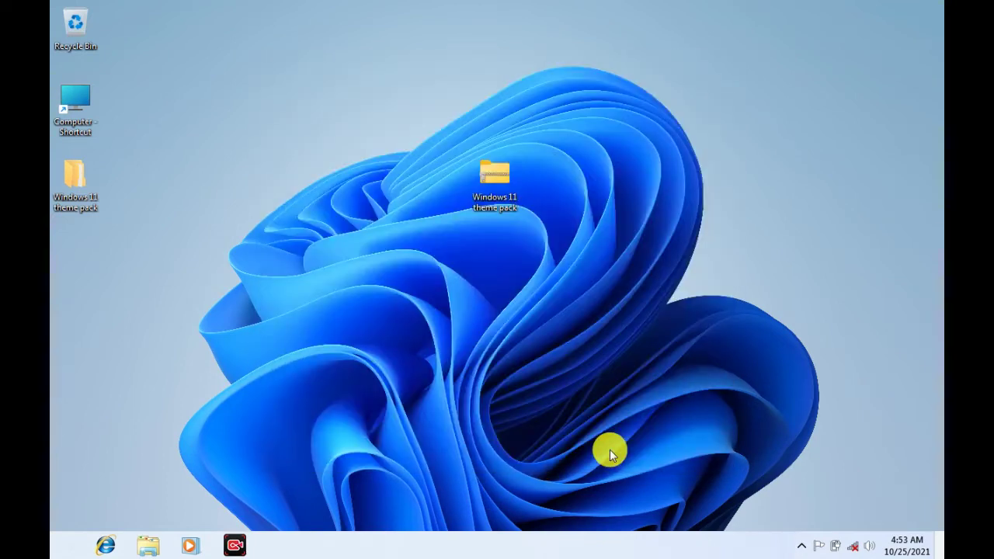
Step: Unlock the taskbar and add the Links toolbar to it
right_click(491, 550)
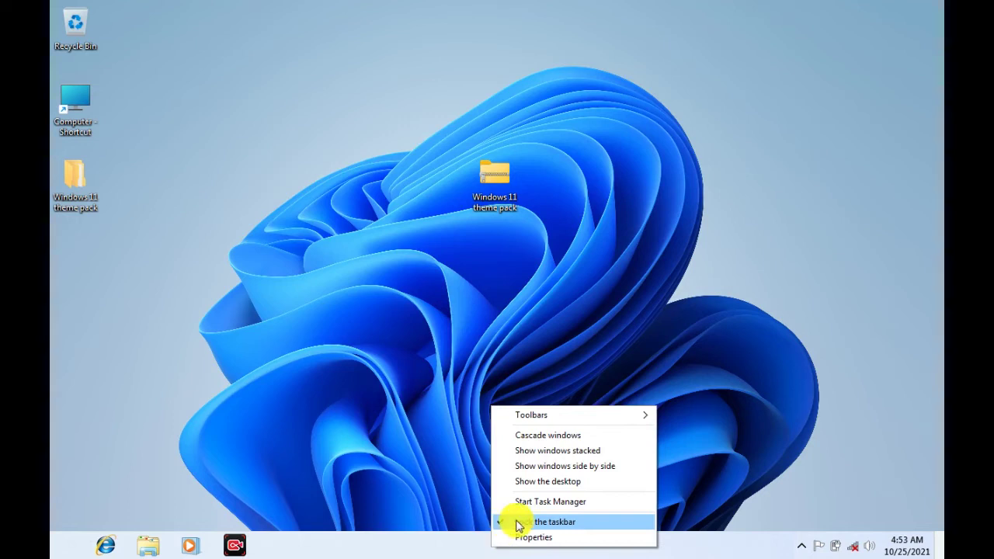
left_click(499, 526)
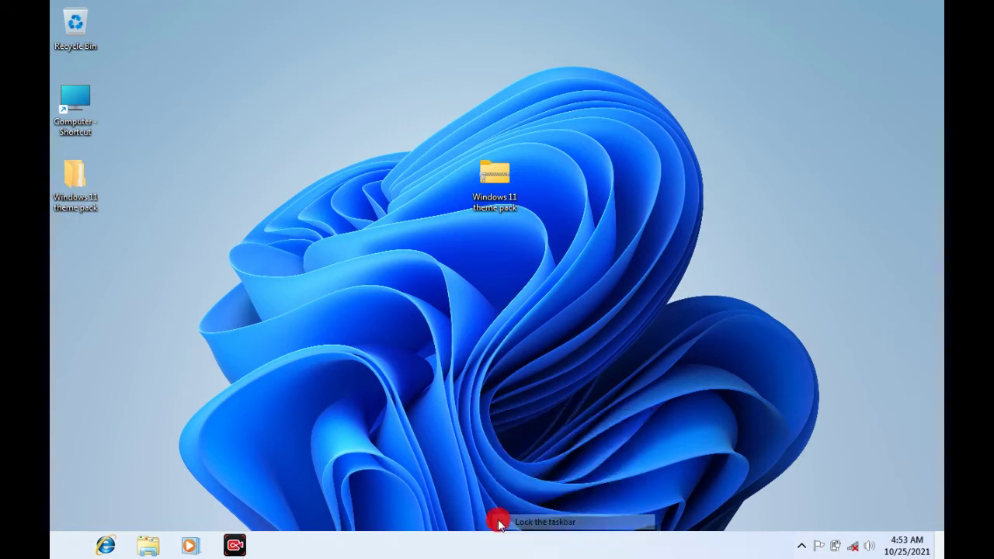
right_click(424, 544)
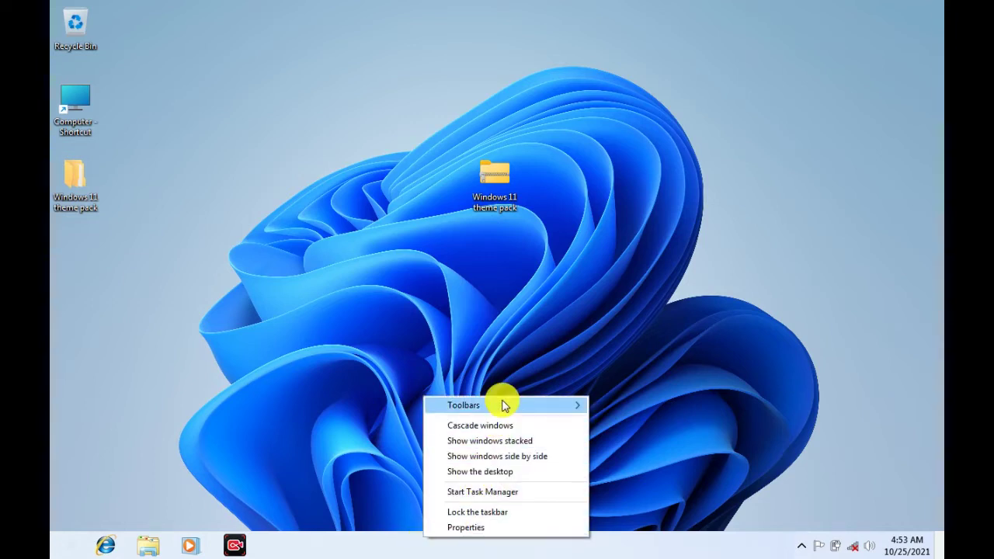
mouse_move(503, 404)
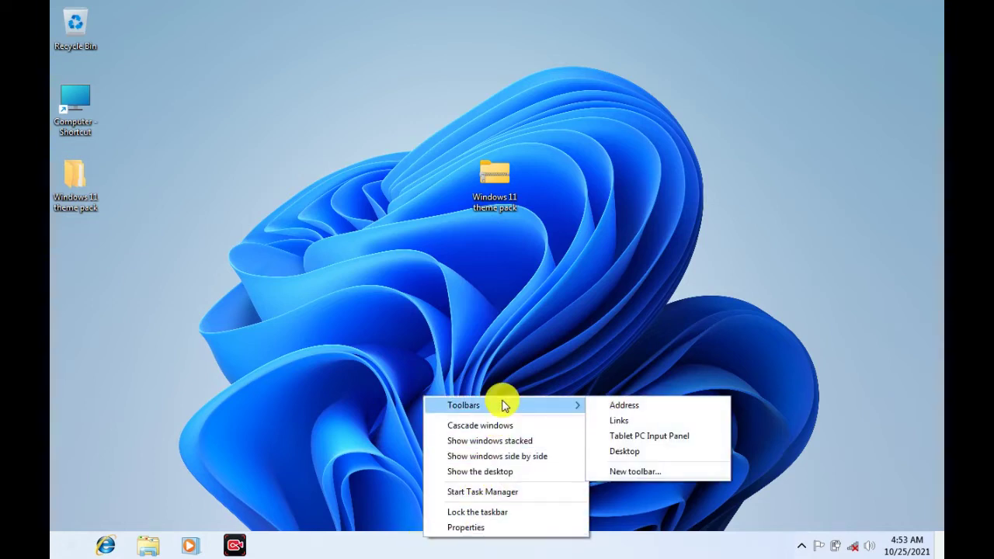
left_click(611, 420)
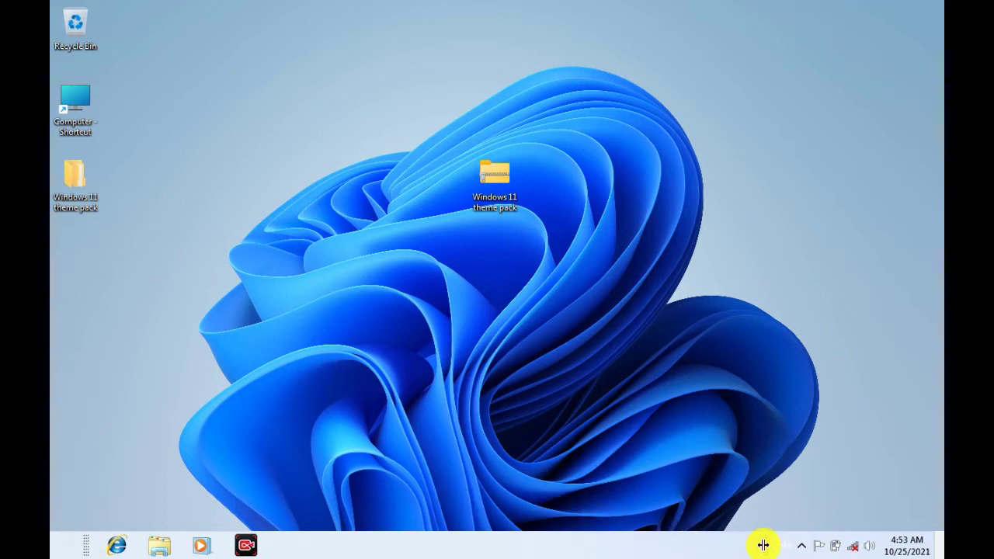
Step: Move the Links toolbar ahead of the pinned icons and shift the icons to the middle of the taskbar
left_click_drag(425, 553, 78, 539)
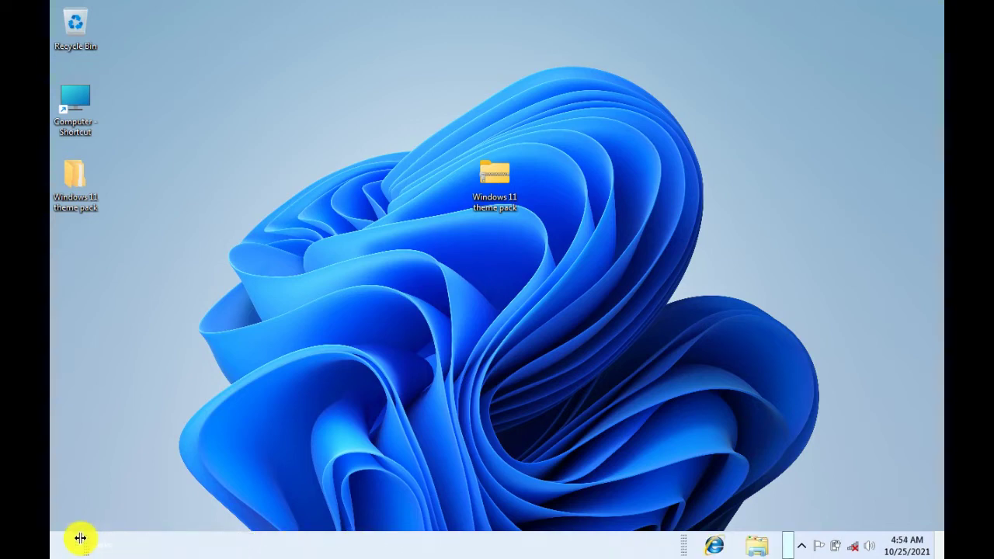
left_click_drag(682, 540, 408, 542)
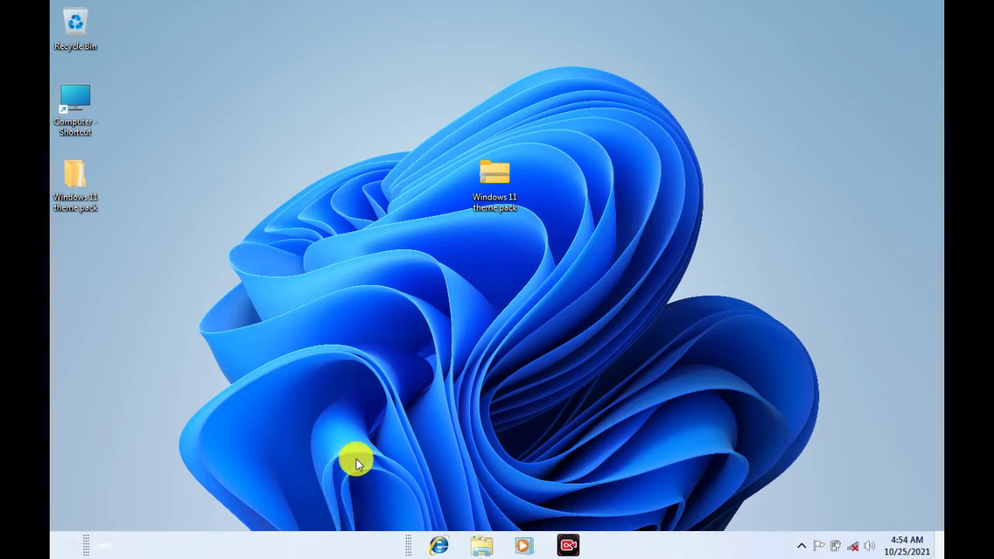
Step: Hide the Links toolbar's text and title, and lock the taskbar
right_click(86, 549)
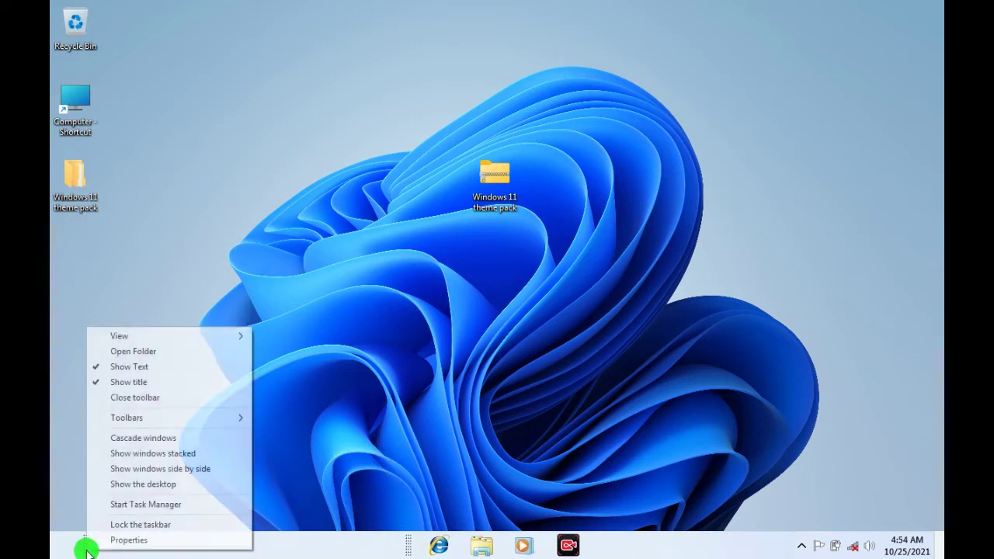
left_click(90, 366)
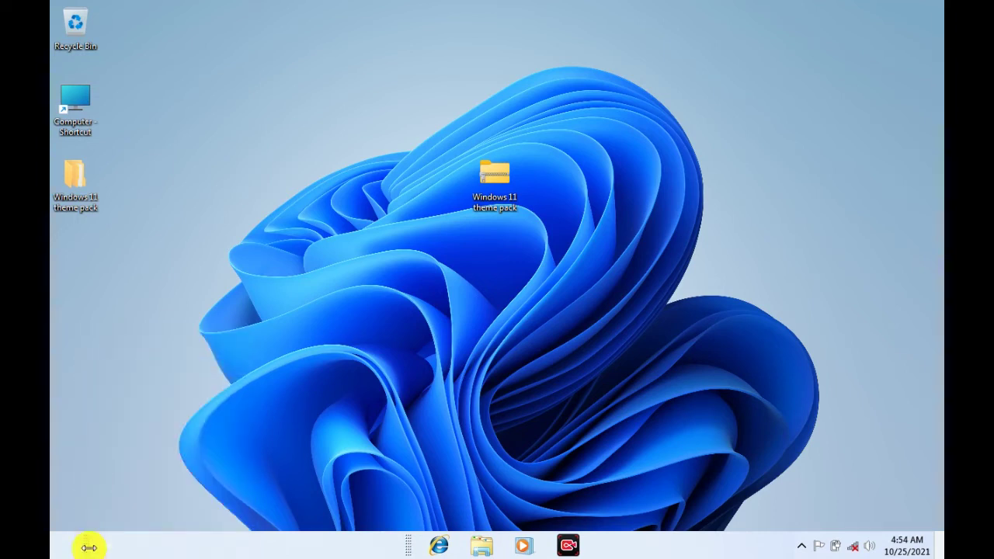
right_click(90, 547)
left_click(106, 380)
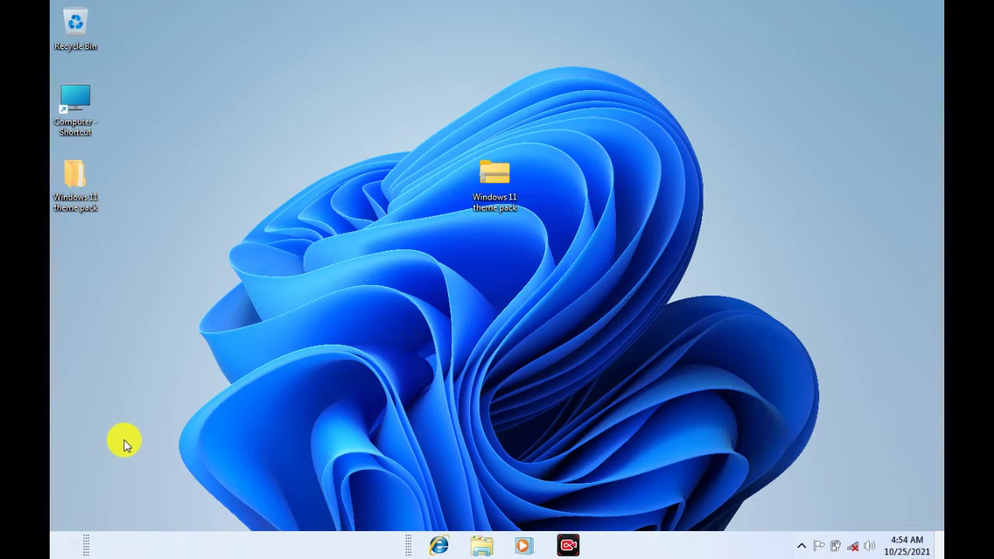
right_click(190, 548)
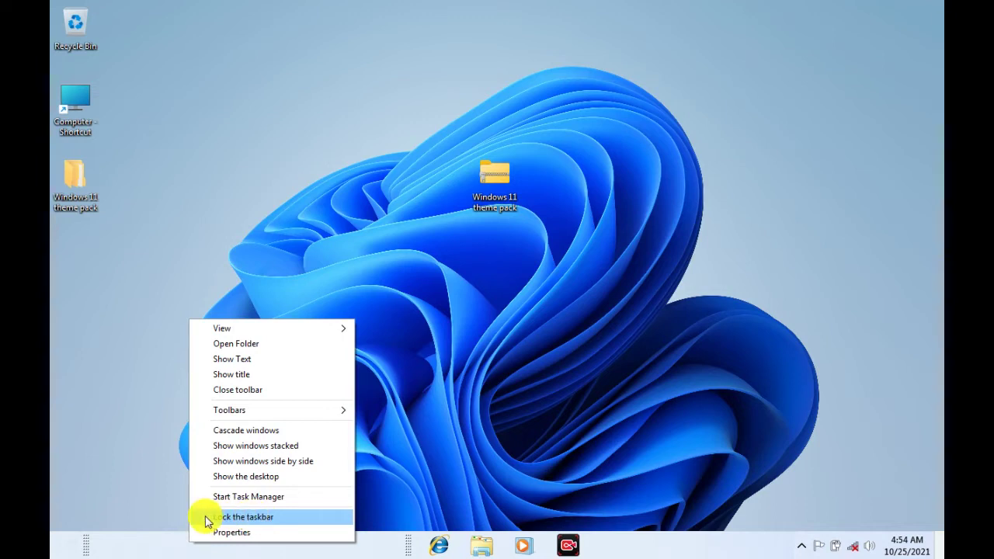
left_click(208, 517)
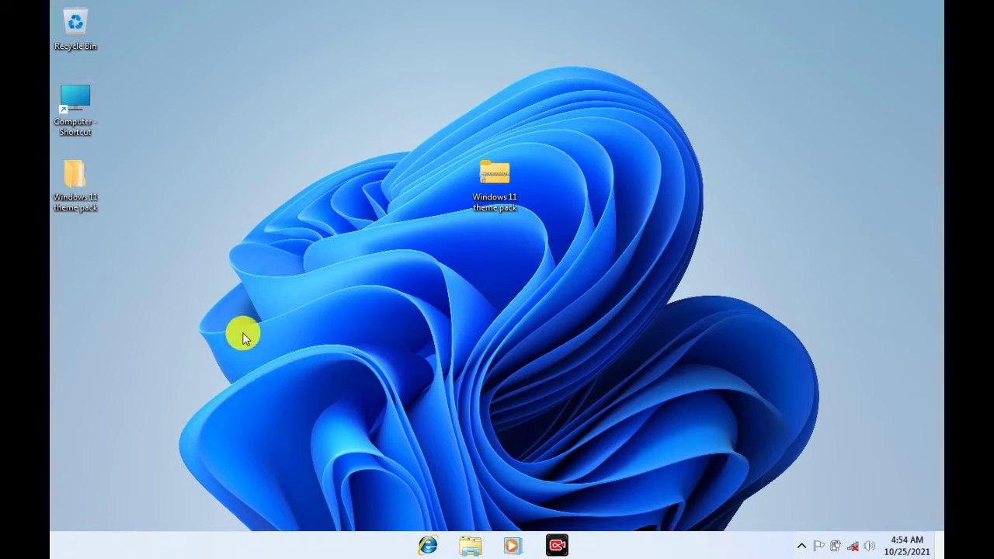
Step: Create a desktop shortcut to the Start application in the theme pack's Taskbar folder and close the folder window
double_click(76, 175)
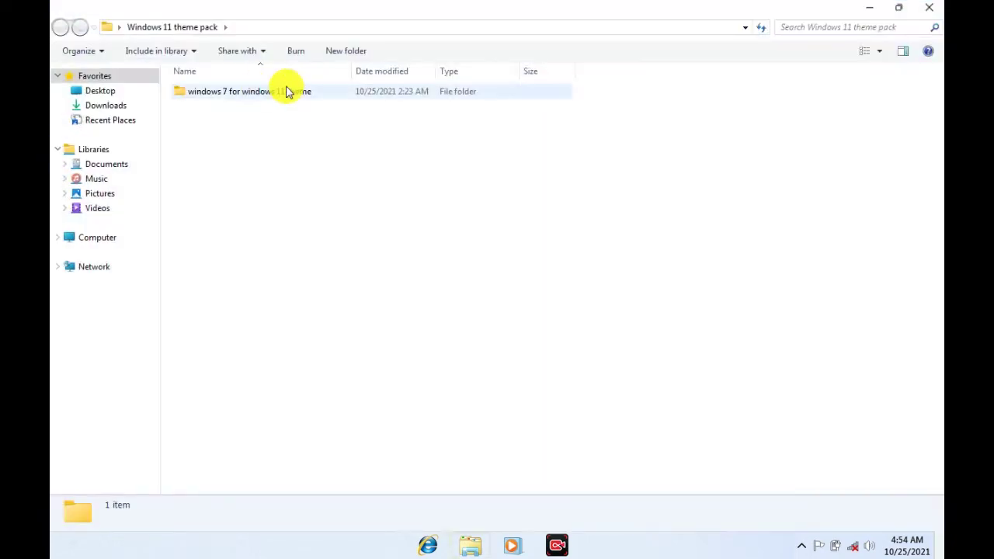
double_click(286, 92)
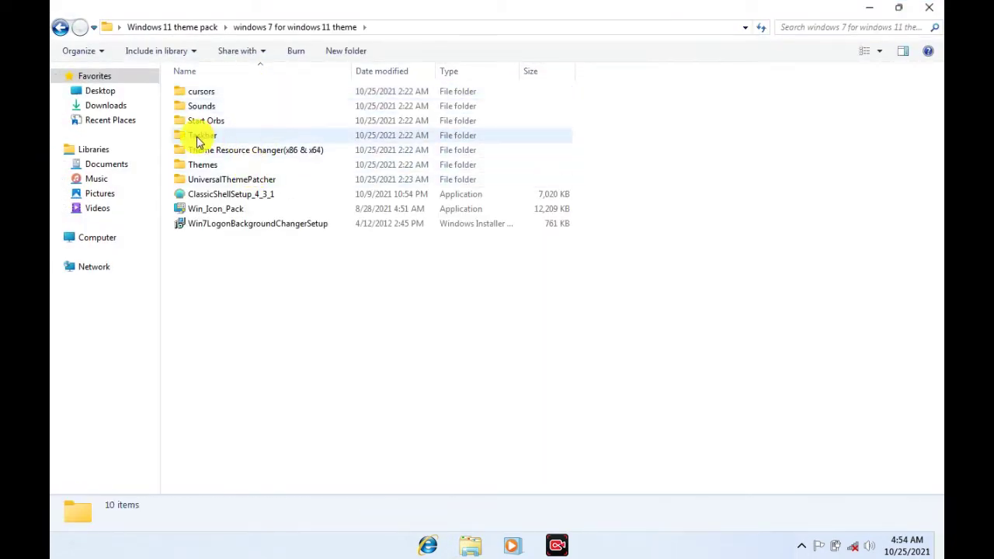
double_click(257, 133)
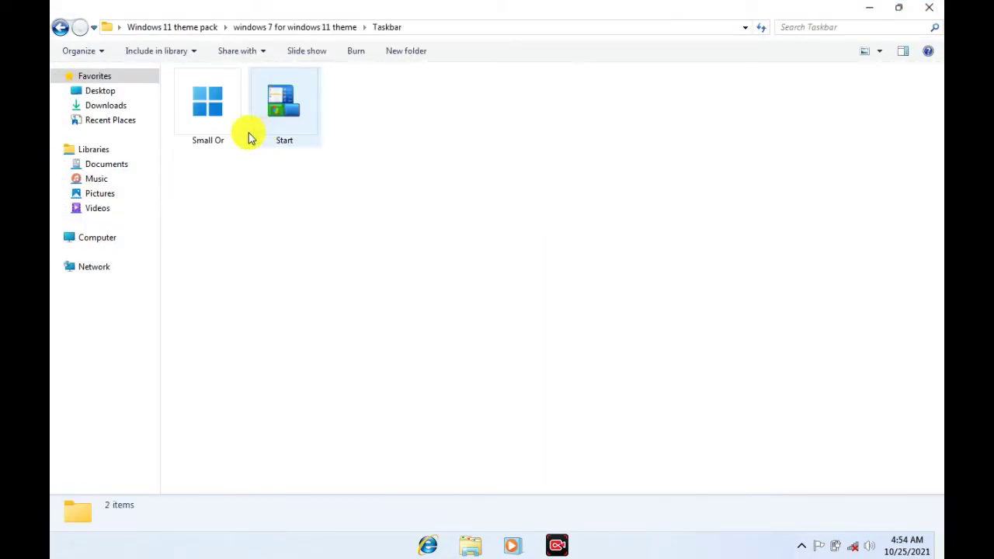
left_click(296, 111)
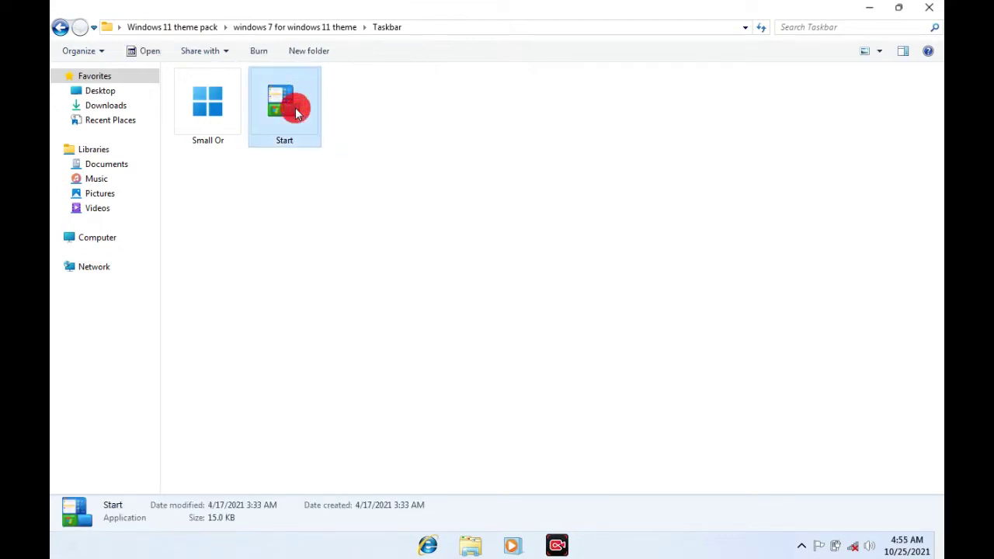
right_click(296, 109)
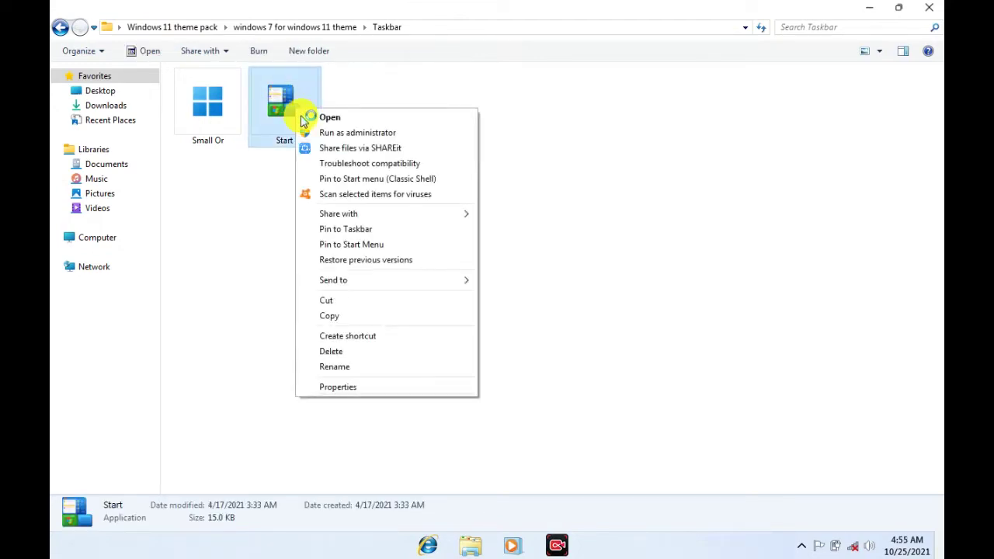
left_click(430, 279)
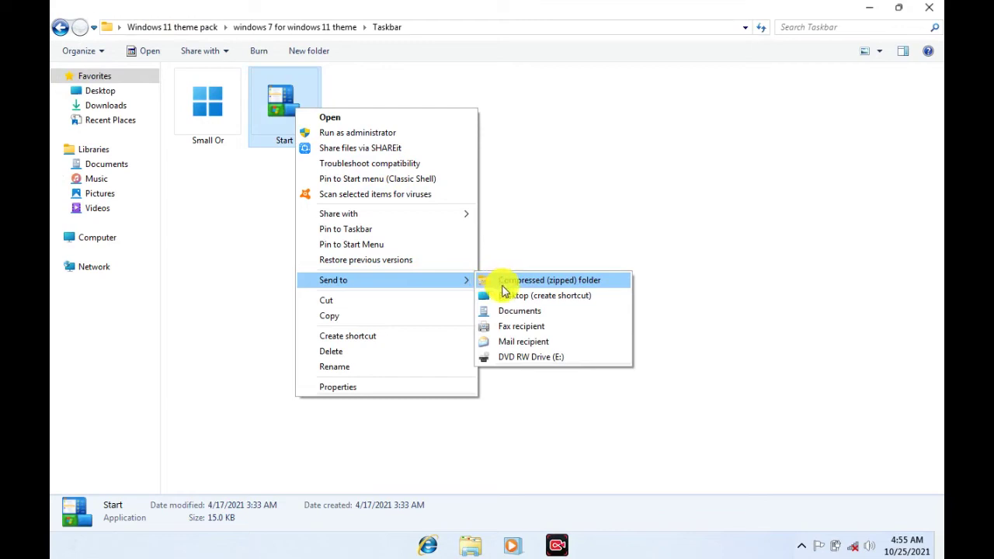
left_click(506, 296)
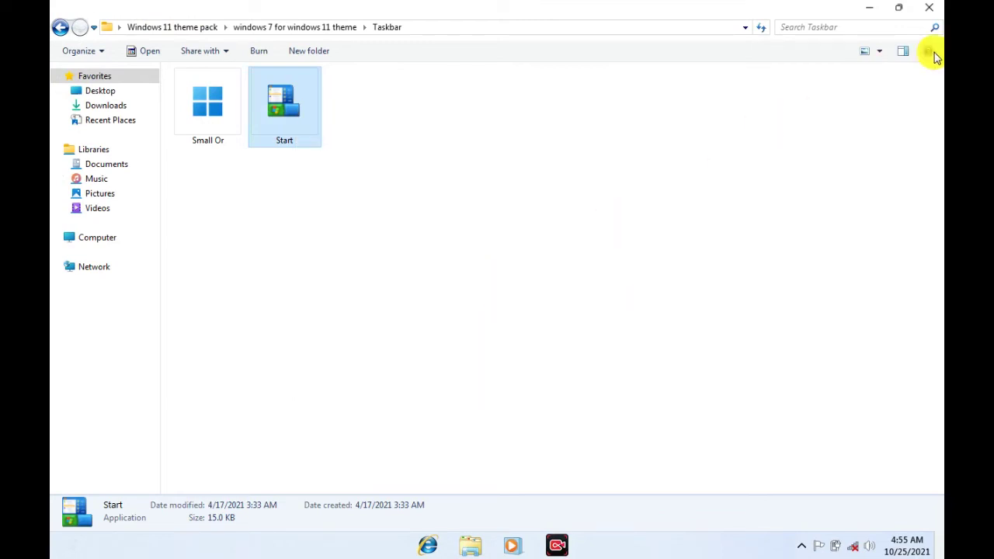
left_click(927, 9)
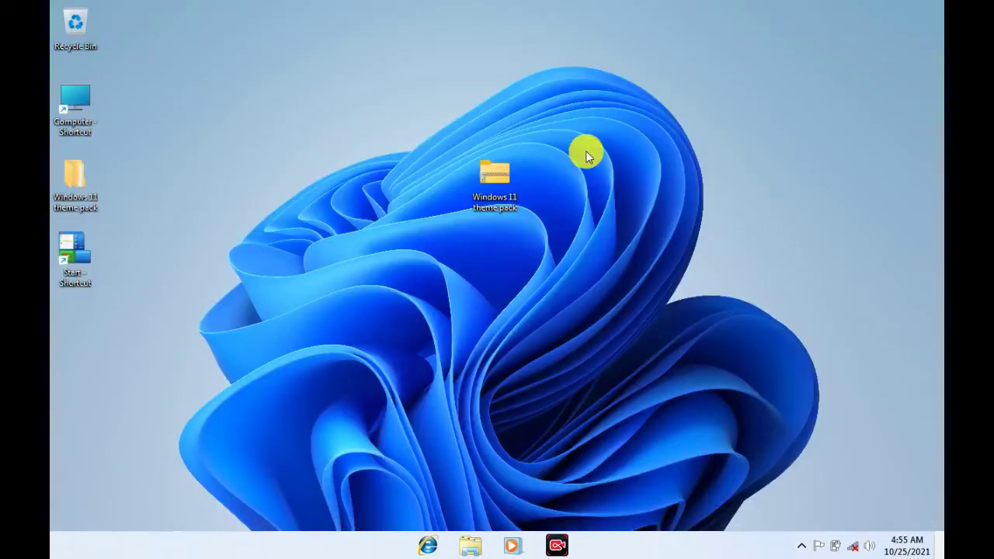
Step: Change the desktop Start shortcut's icon to Small Or from the theme pack's Taskbar folder and save its properties
right_click(71, 244)
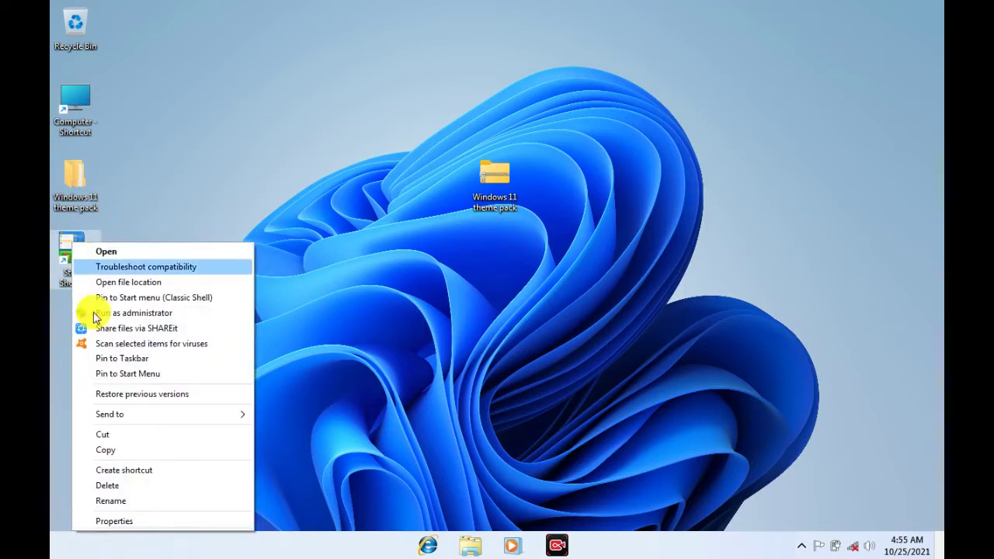
left_click(124, 521)
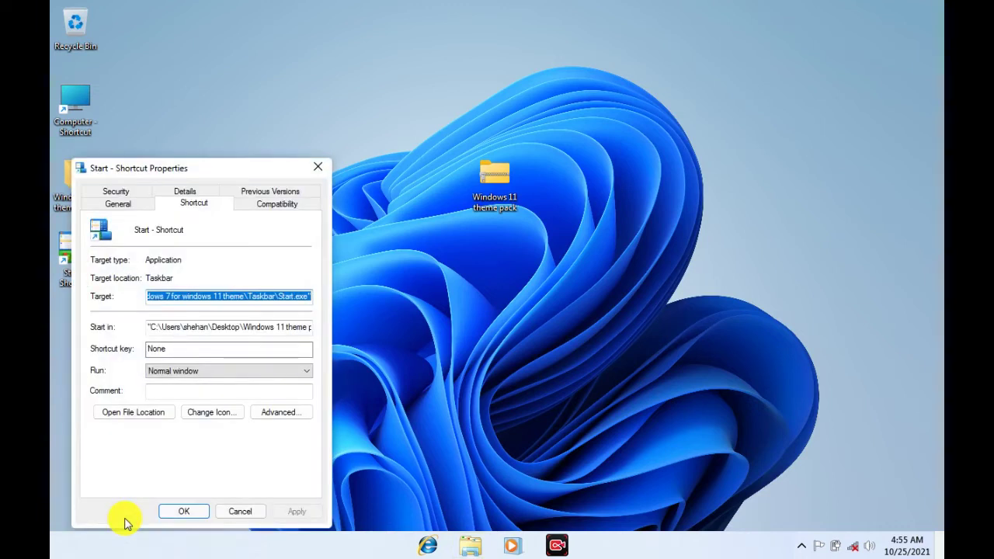
left_click(216, 416)
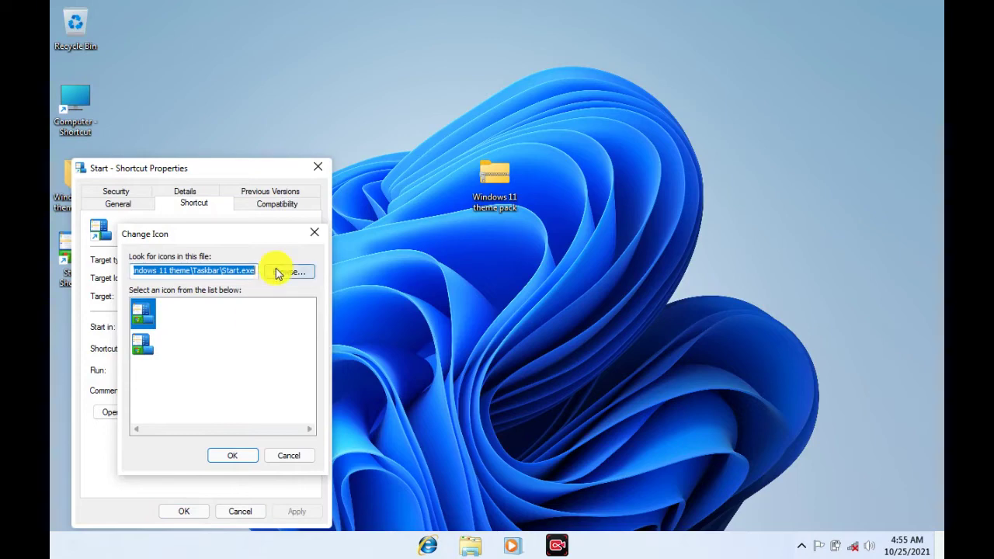
left_click(293, 274)
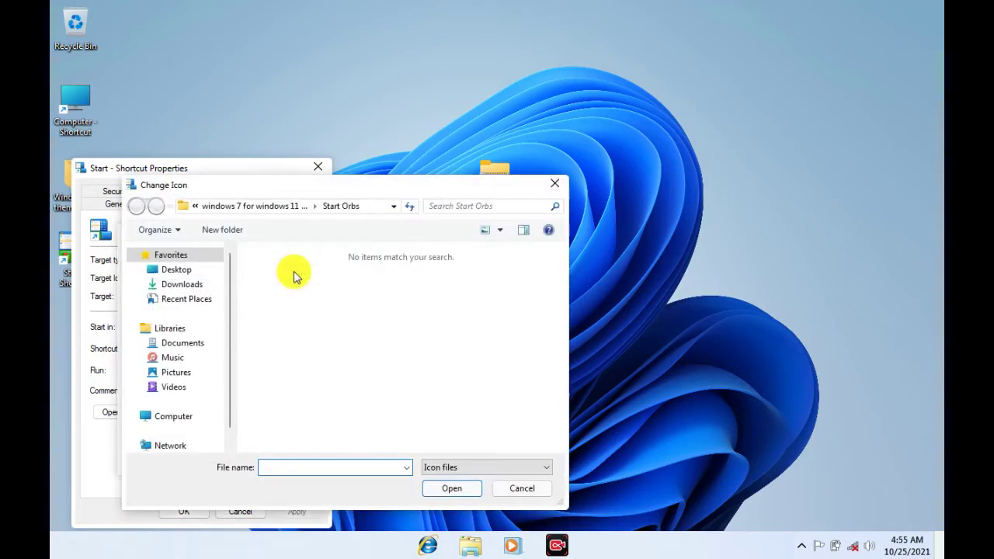
key("alt+Up")
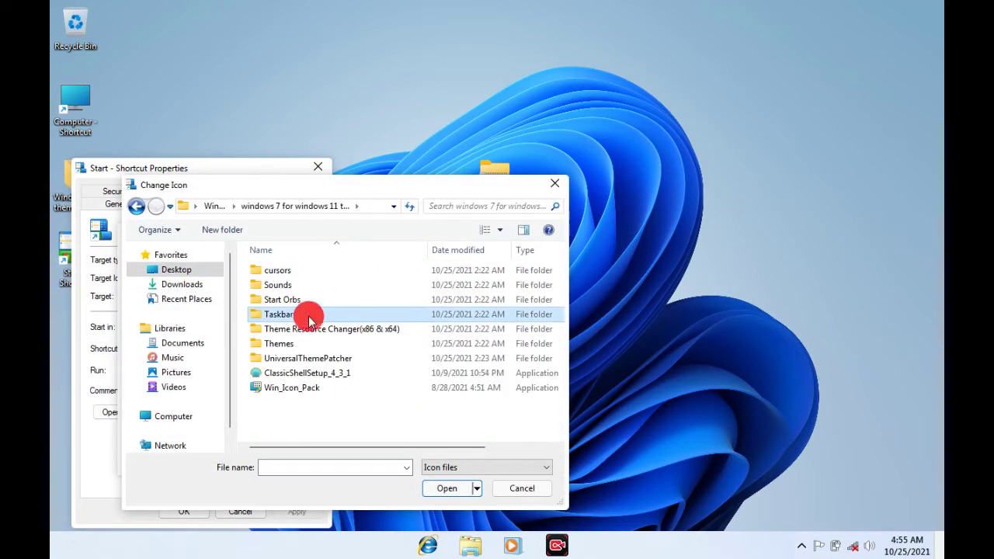
double_click(306, 317)
left_click(272, 285)
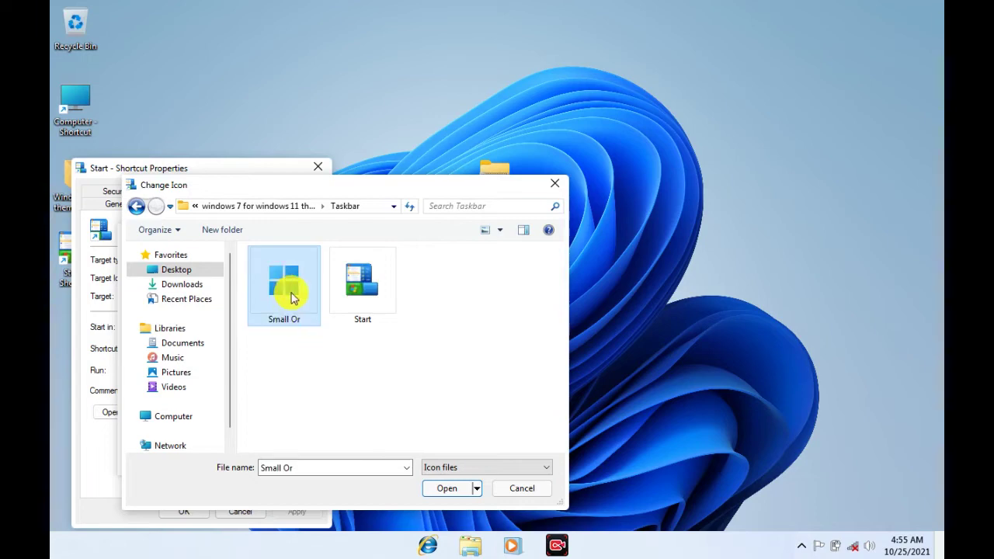
left_click(445, 491)
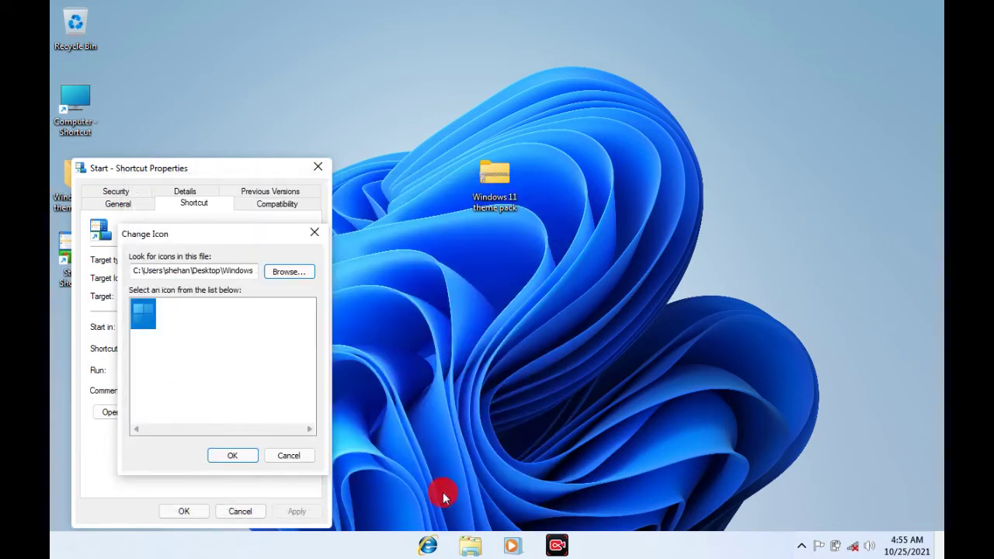
left_click(228, 458)
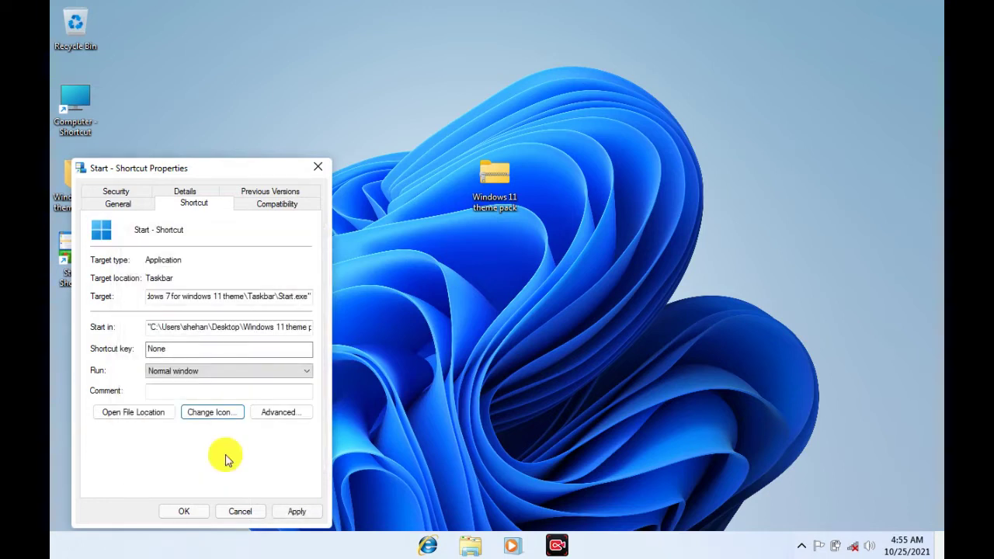
left_click(190, 514)
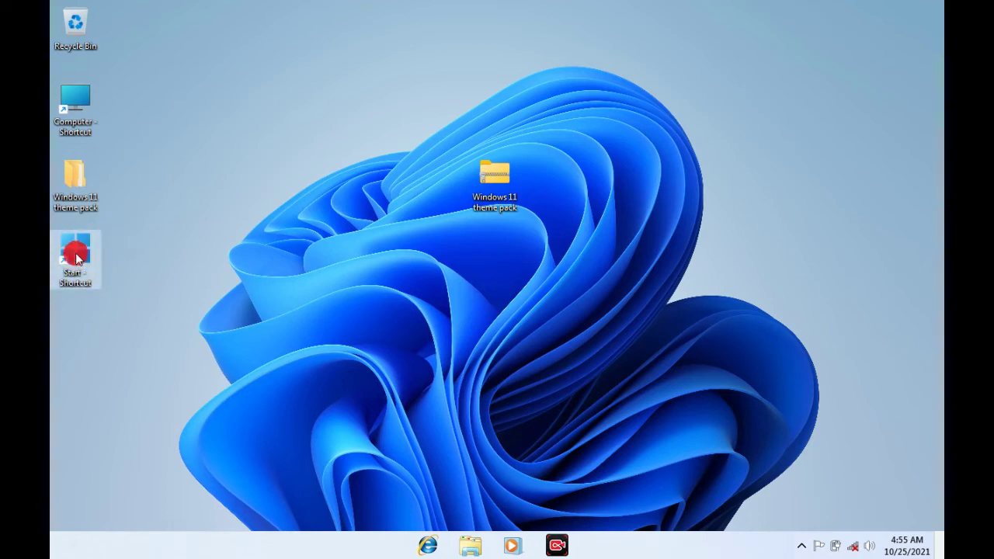
Step: Pin the Start shortcut to the taskbar between the Explorer and Media Player icons, and test opening the Start menu with it
left_click_drag(74, 247, 412, 537)
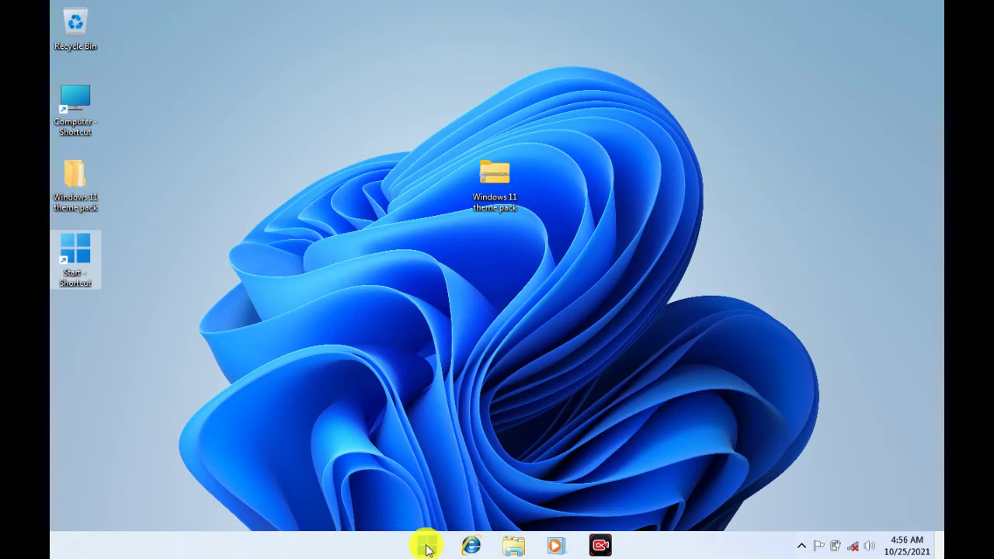
left_click_drag(427, 548, 515, 519)
left_click(512, 547)
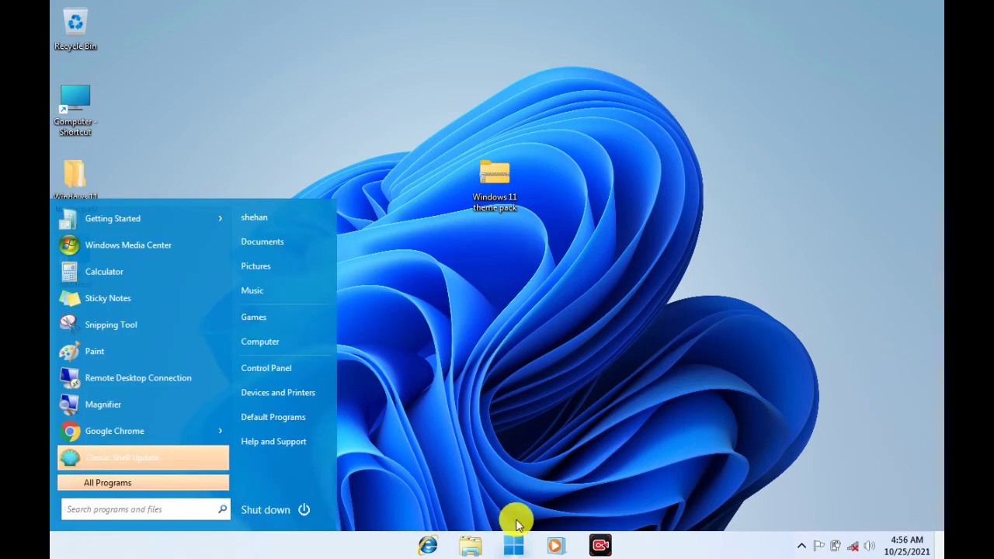
left_click(516, 515)
left_click(512, 544)
left_click(516, 515)
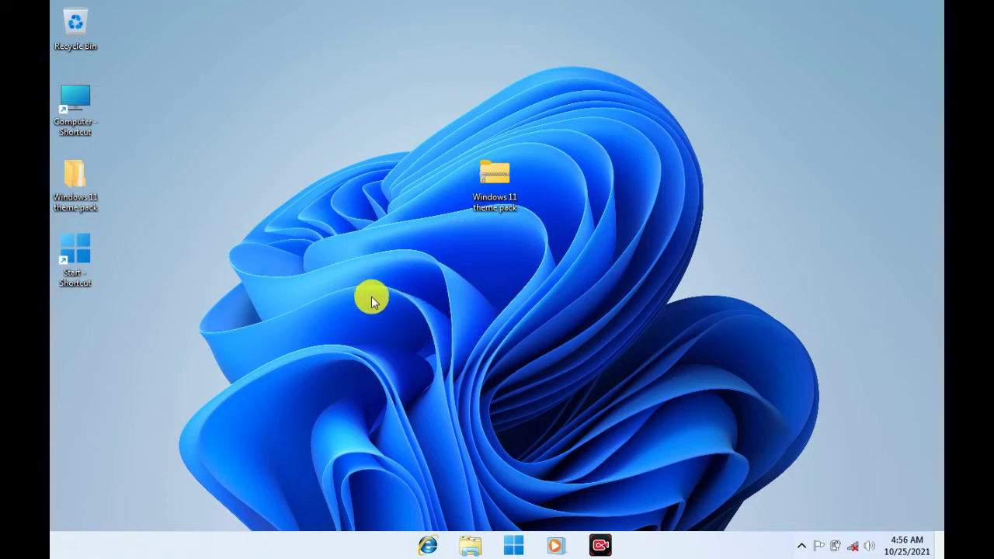
Step: Install the dark cursor scheme from the theme pack's cursors folder and accept it in Mouse Properties
double_click(82, 186)
double_click(216, 93)
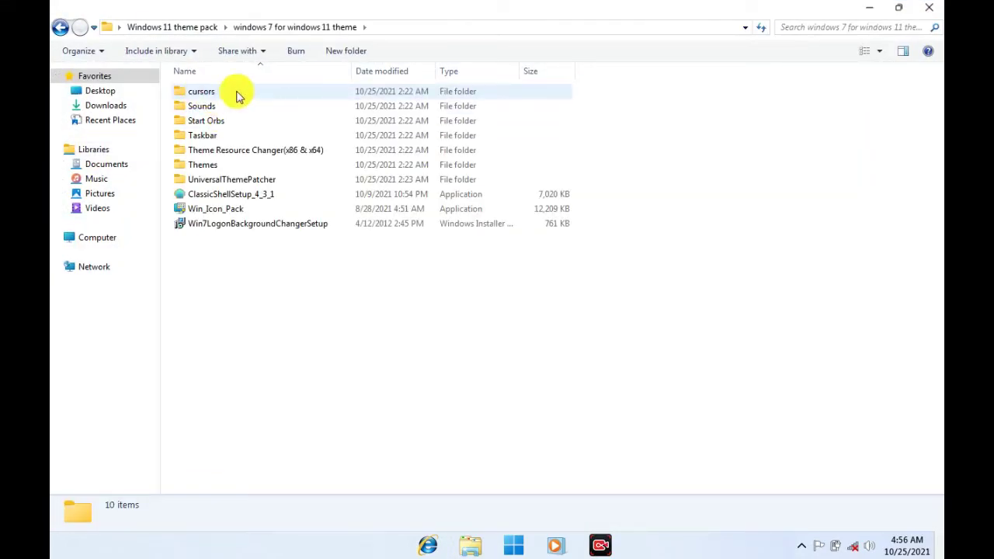
double_click(237, 92)
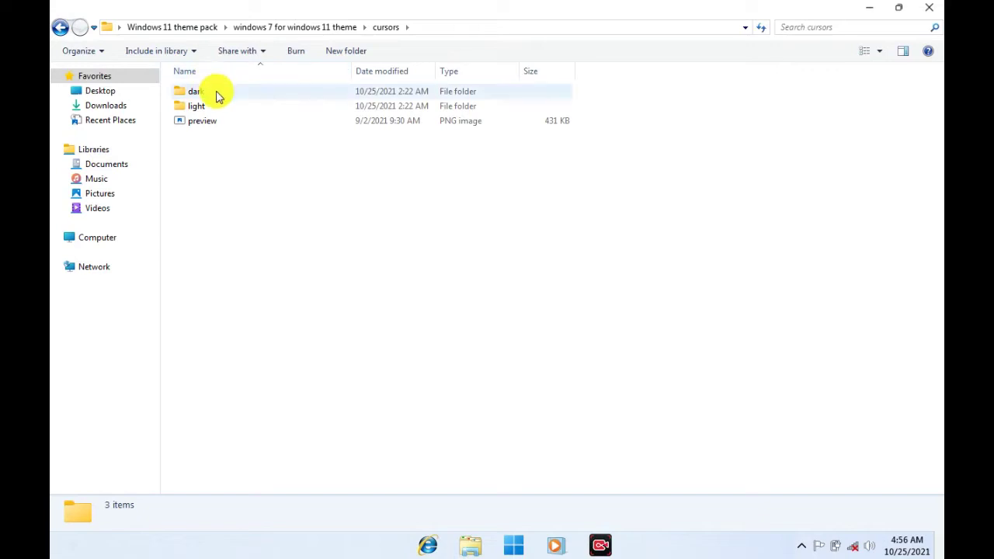
left_click_drag(218, 111, 202, 91)
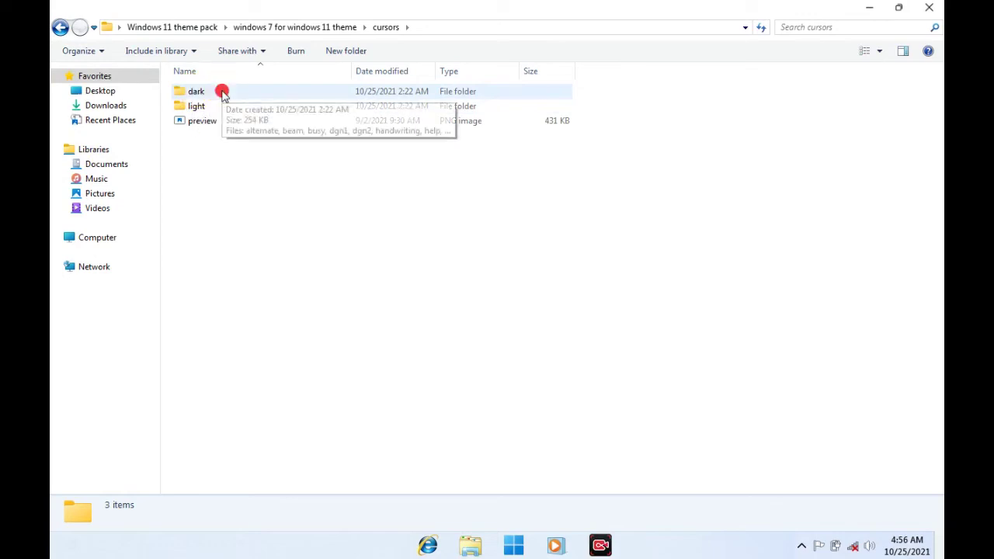
double_click(223, 91)
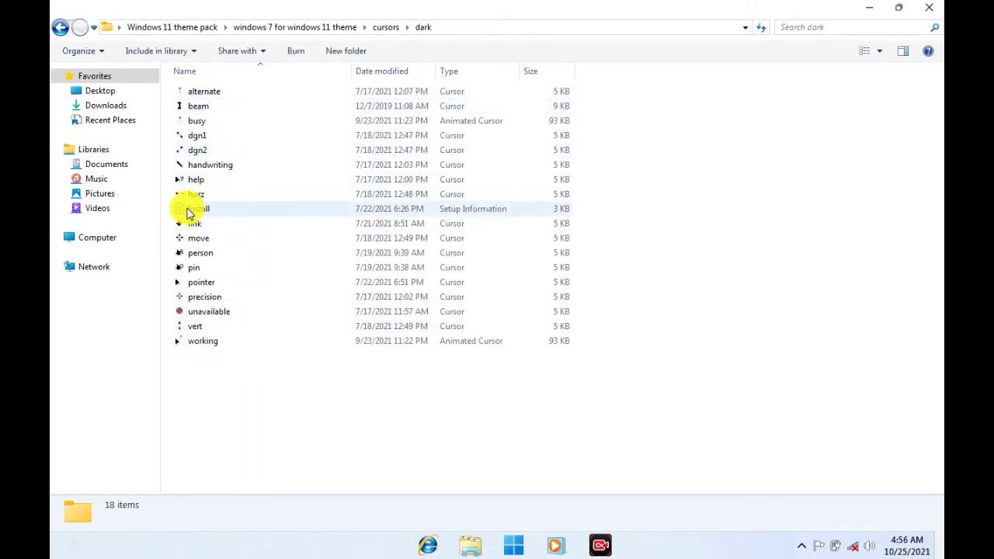
left_click(246, 211)
right_click(246, 210)
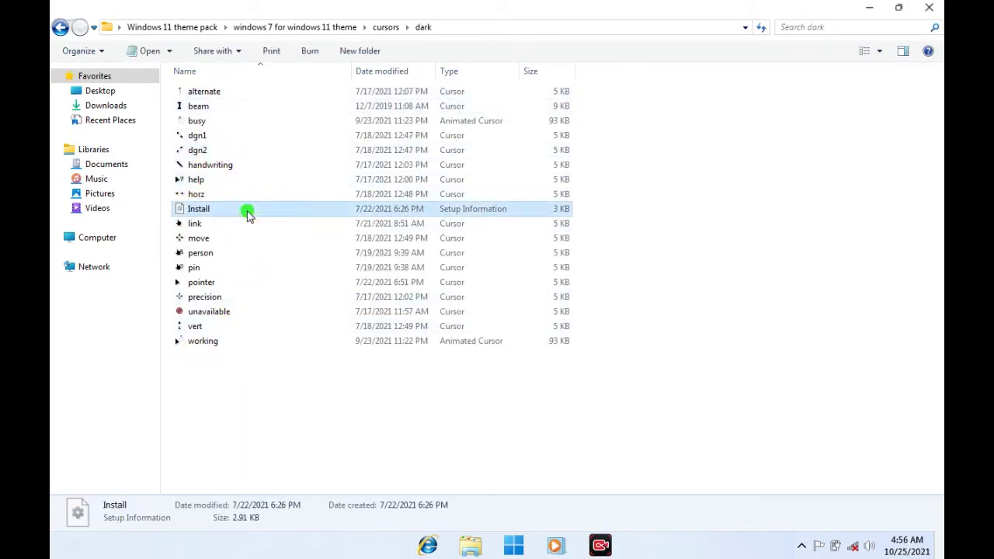
left_click(264, 236)
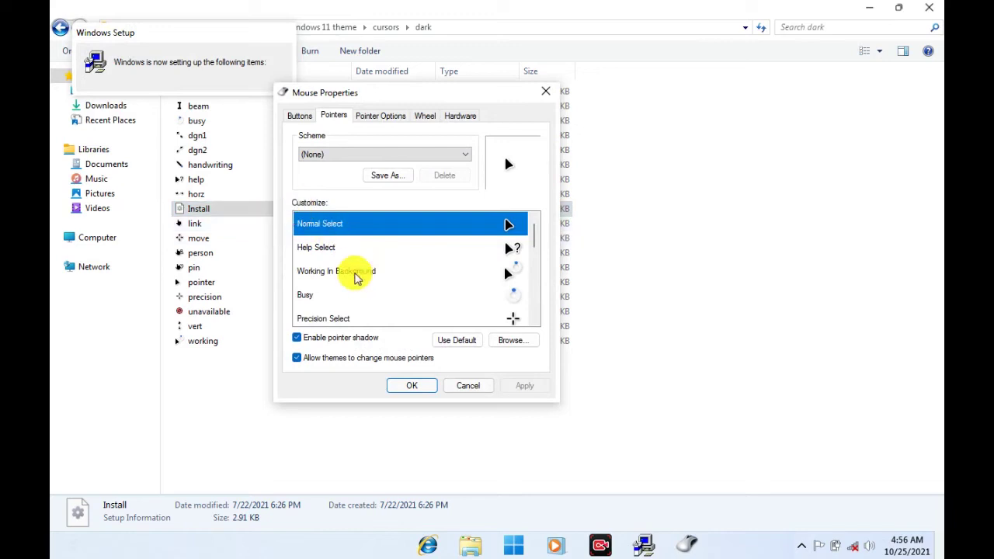
left_click(430, 383)
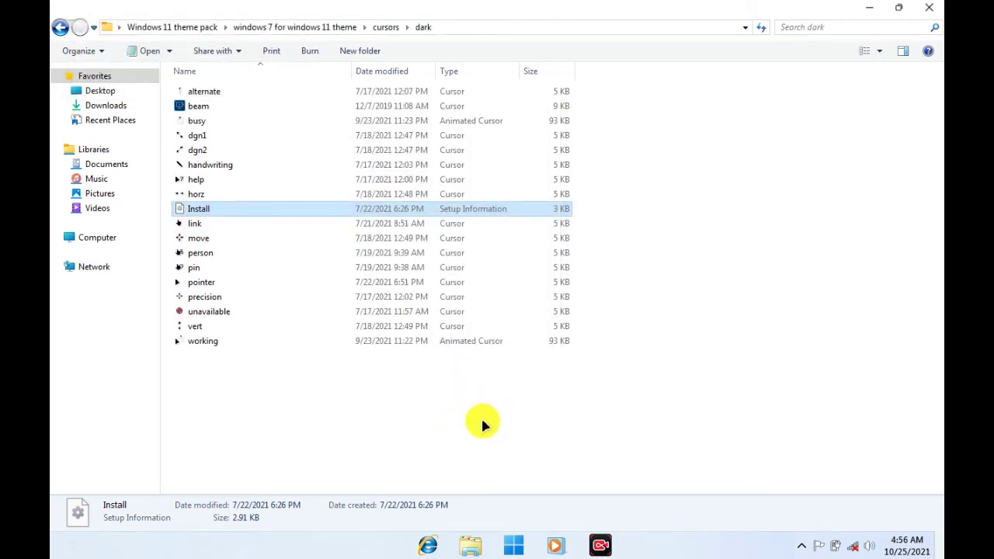
Step: Install the light cursor scheme from the cursors folder, replacing the existing scheme of that name, and close the folder window
left_click(60, 28)
double_click(210, 107)
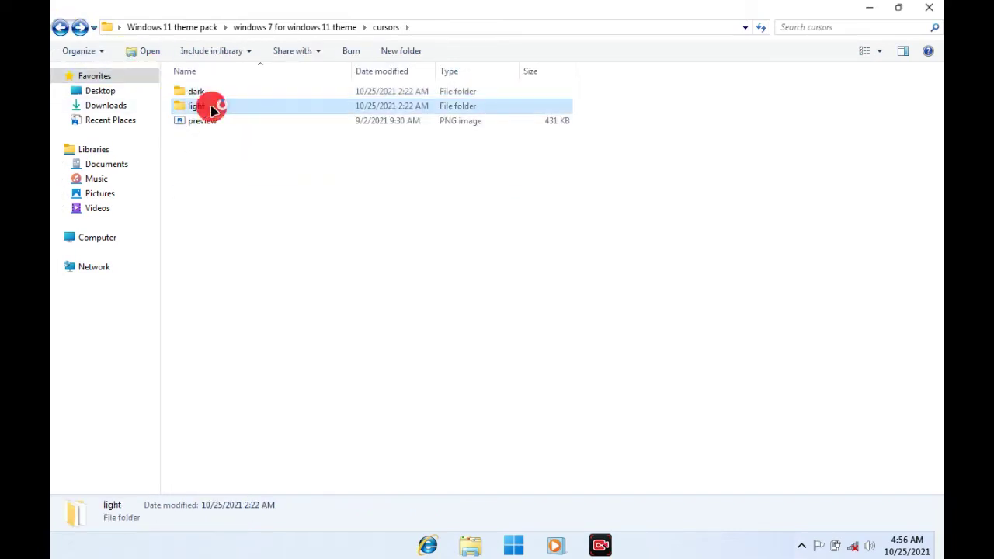
right_click(222, 211)
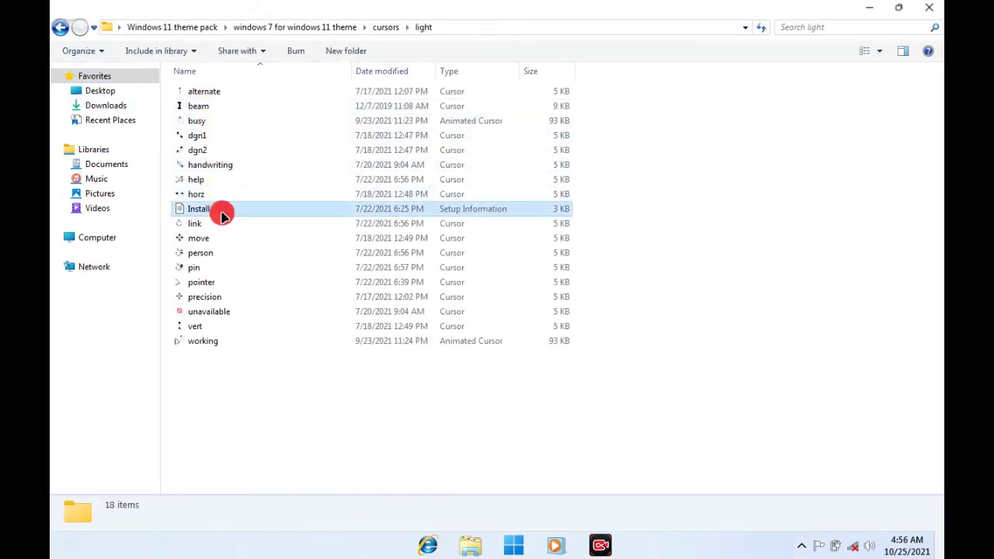
left_click(248, 241)
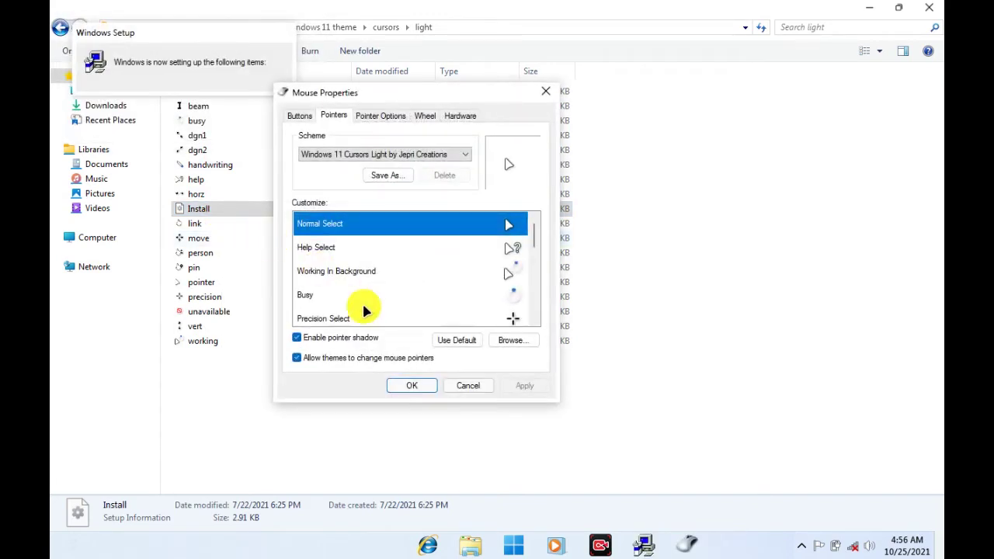
left_click(411, 387)
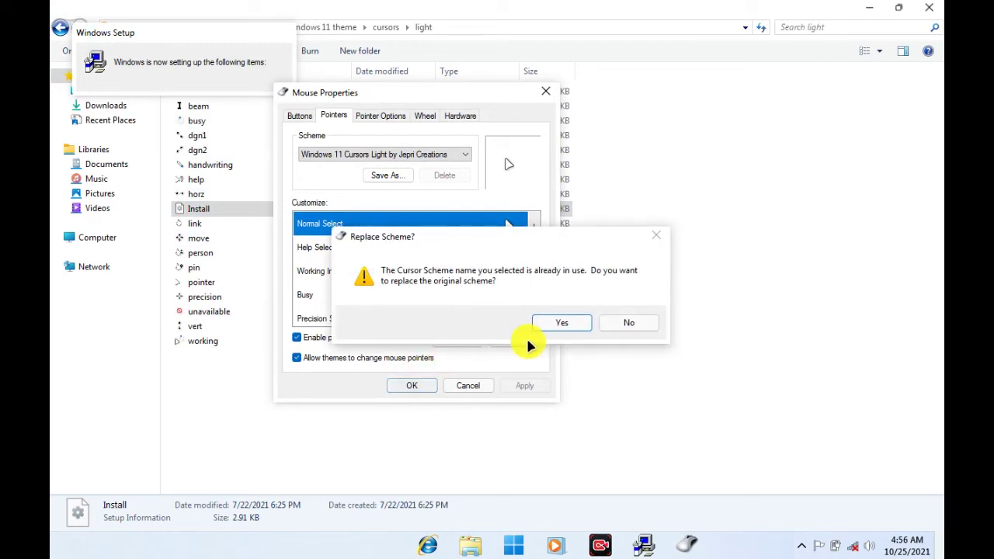
left_click(566, 323)
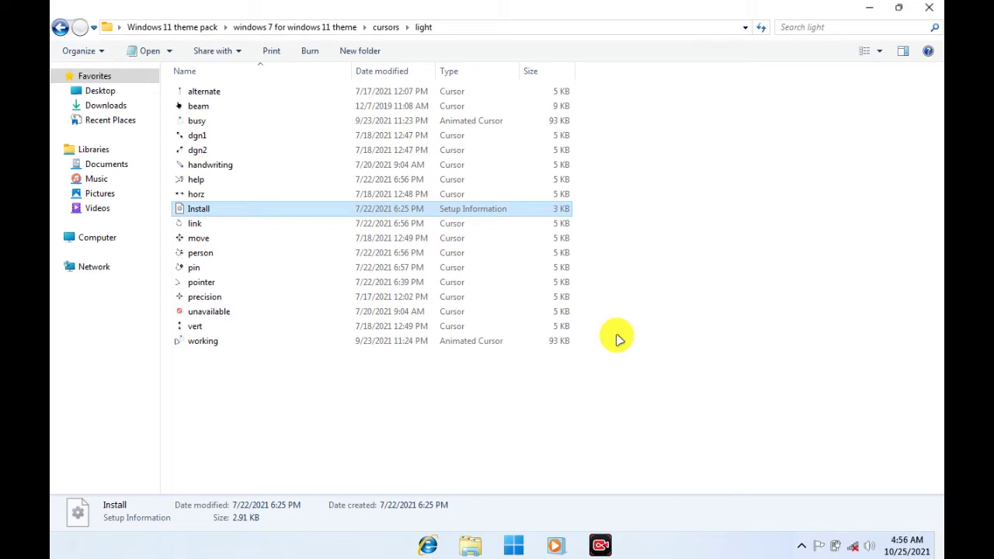
left_click(930, 10)
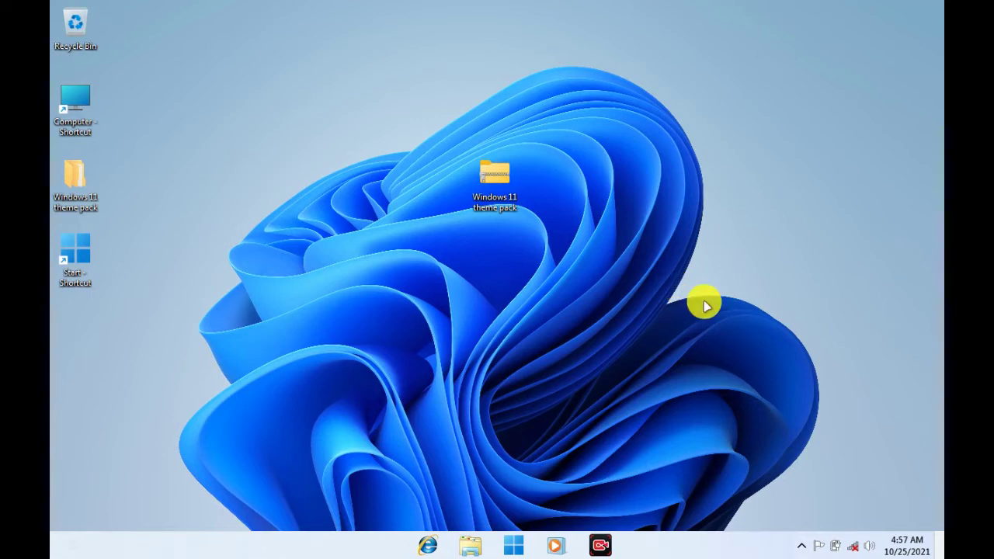
Step: Open the sound scheme settings and play the current sounds for the Asterisk and Device Connect events
right_click(871, 546)
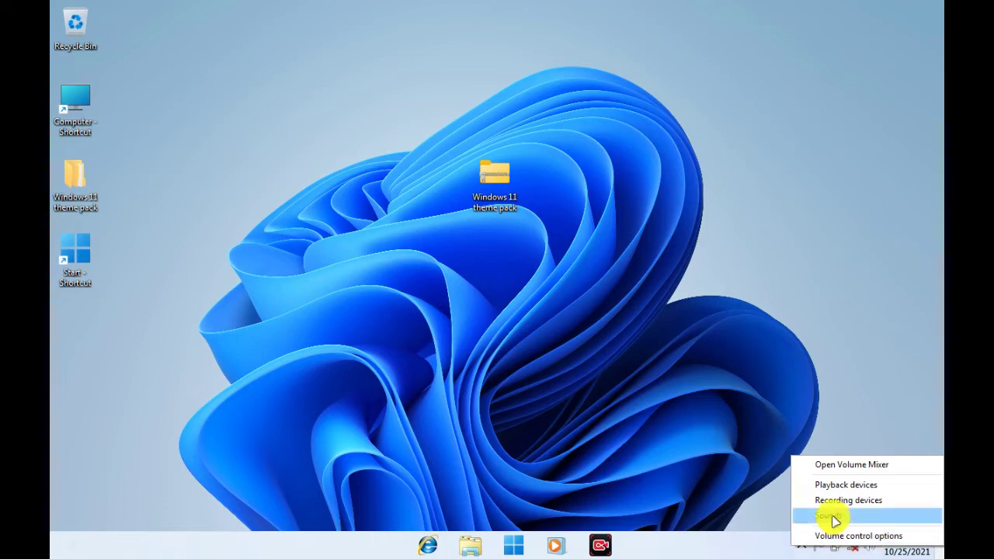
left_click(842, 526)
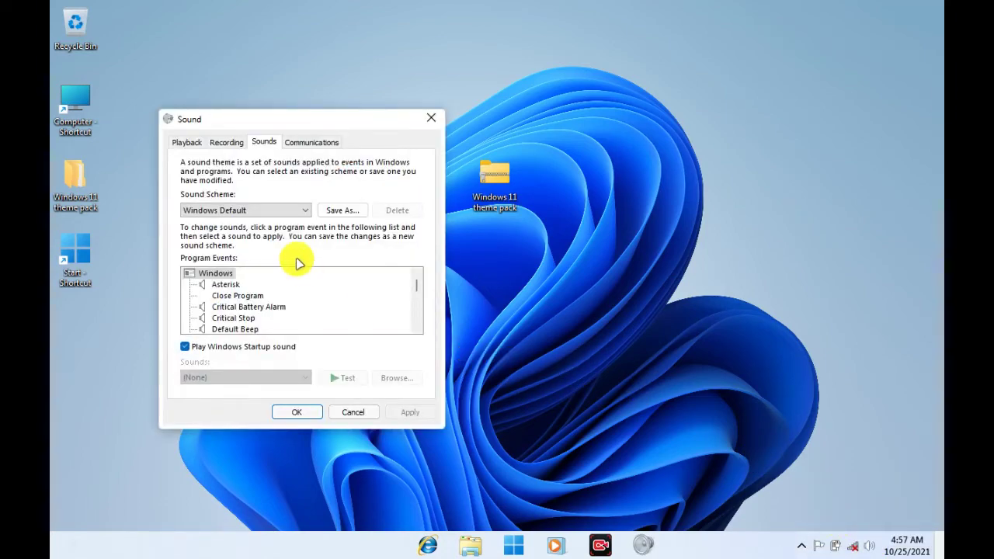
scroll(417, 289, "down", 5)
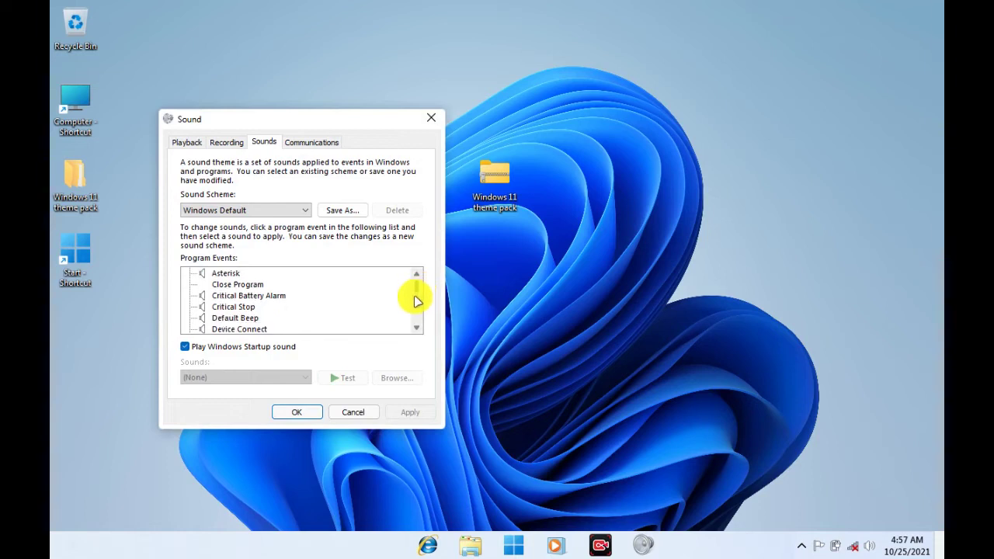
left_click_drag(419, 296, 417, 281)
left_click(233, 285)
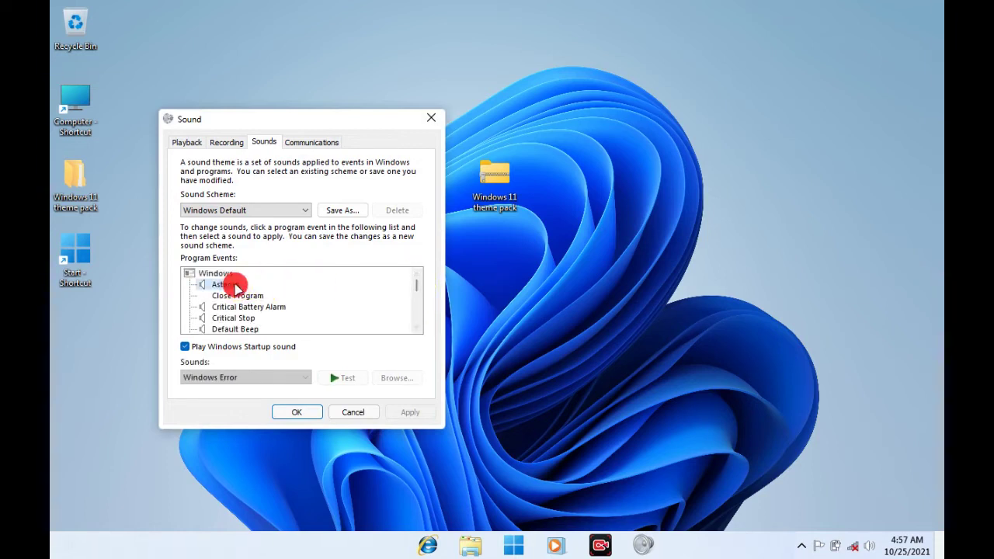
left_click(340, 378)
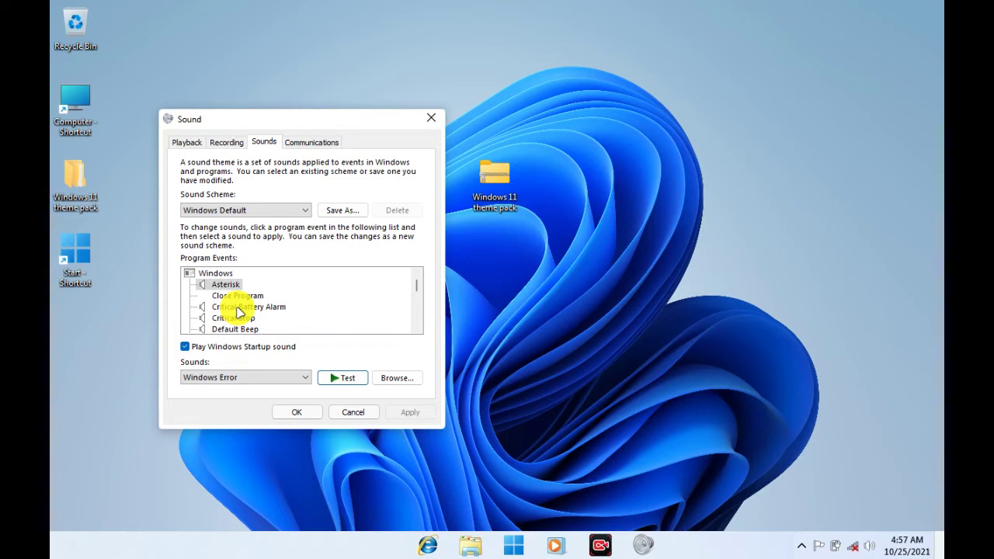
mouse_move(417, 289)
left_mouse_down()
mouse_move(418, 306)
mouse_move(415, 288)
left_mouse_up()
left_click(240, 296)
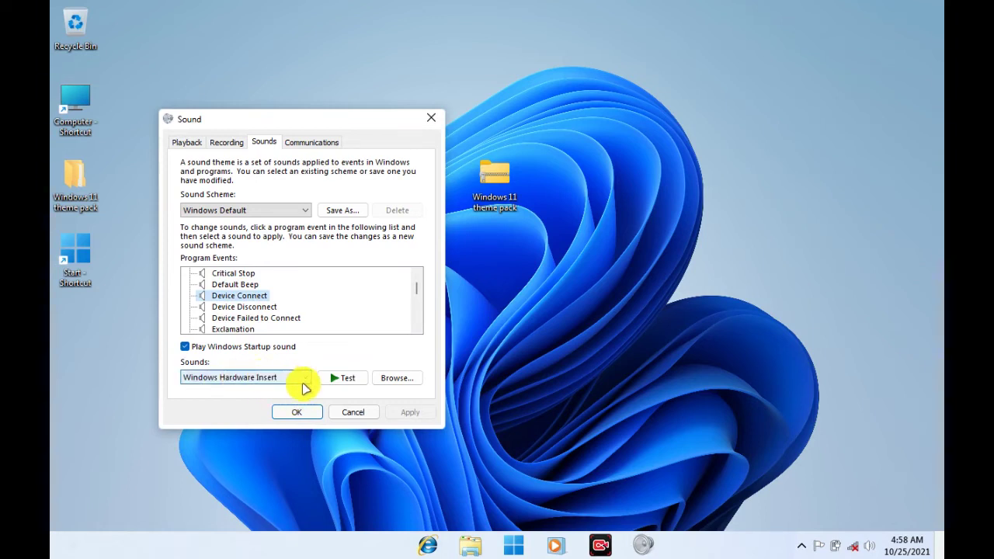
left_click(345, 379)
left_click(347, 378)
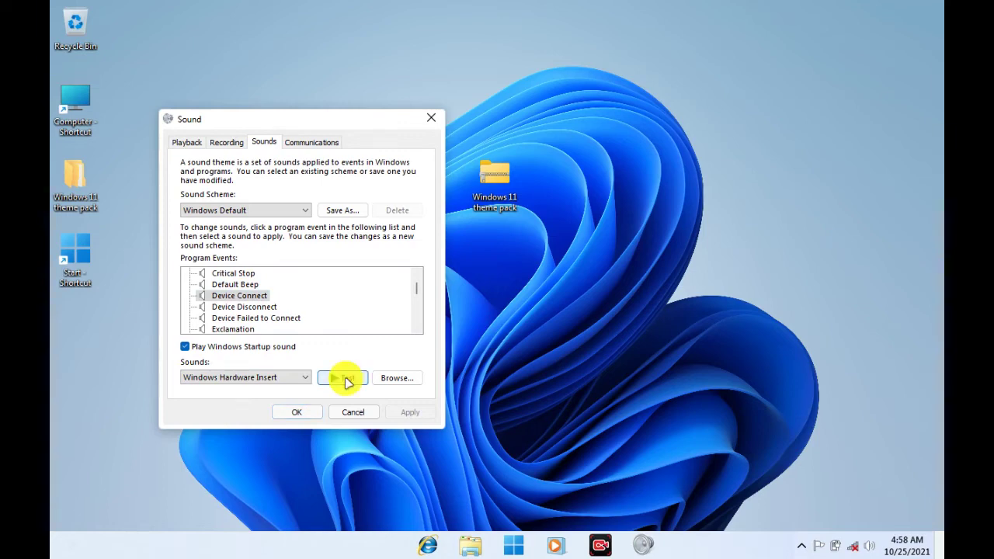
Step: Assign Windows Hardware Insert from the theme pack's Sounds folder to the Device Connect event and play it
left_click(399, 384)
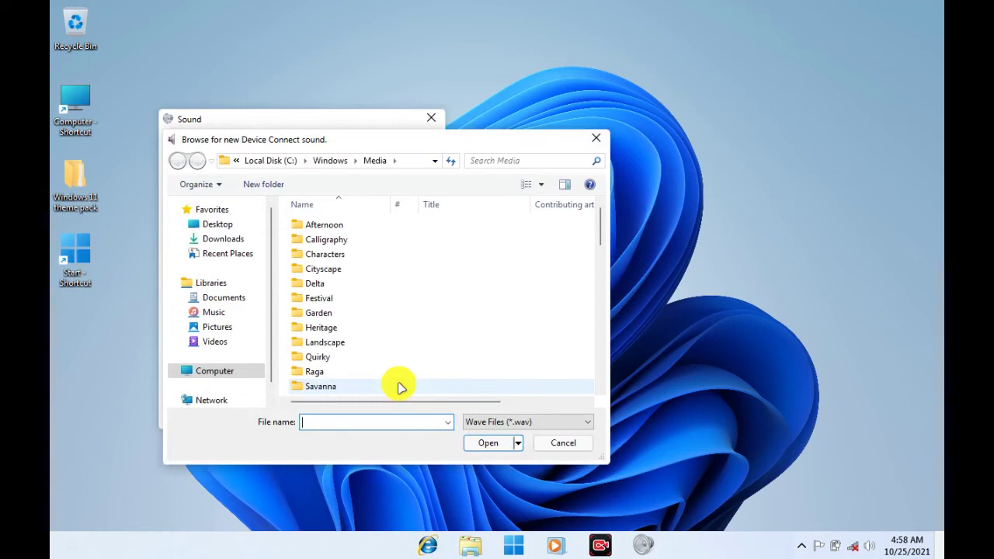
left_click(216, 224)
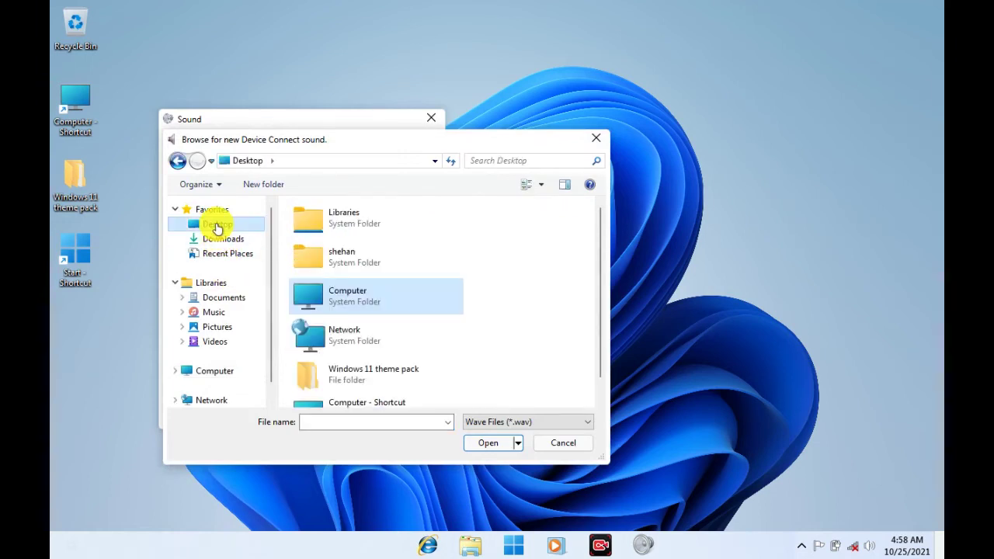
double_click(360, 375)
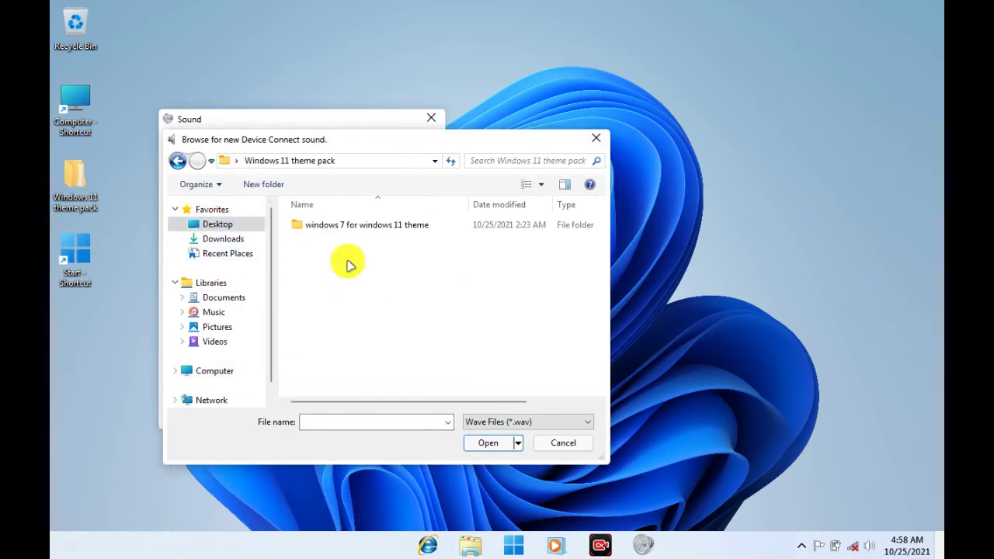
double_click(348, 223)
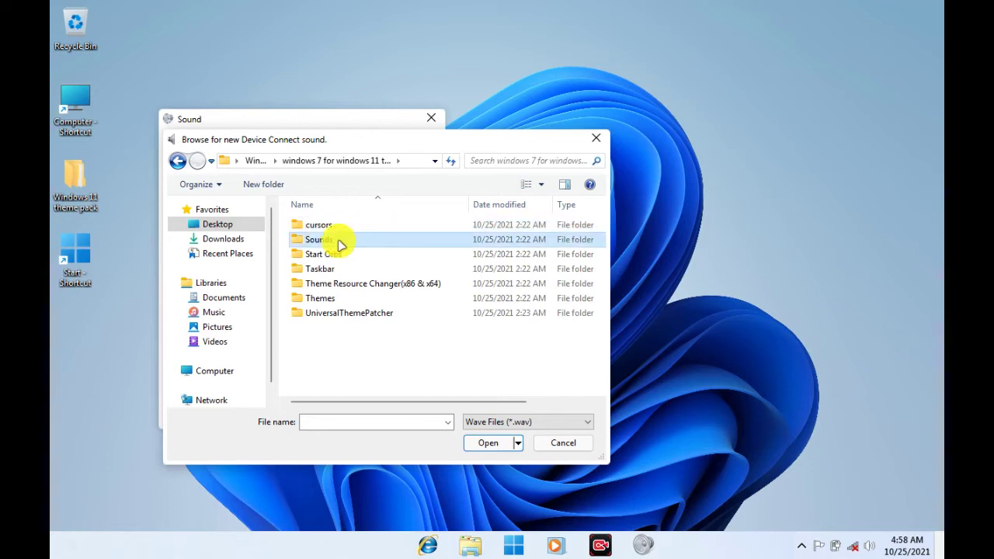
double_click(340, 243)
left_click(382, 255)
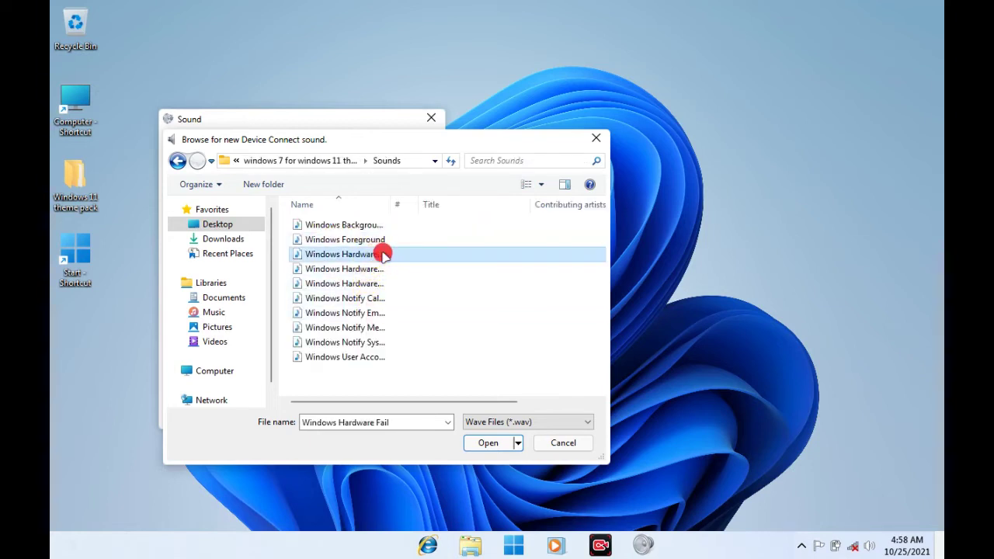
left_click(387, 270)
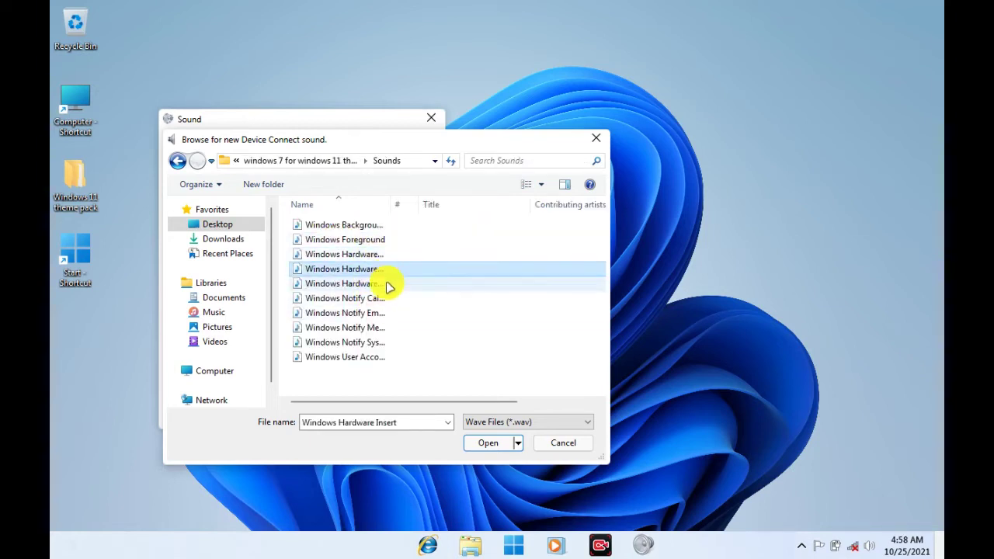
left_click(488, 447)
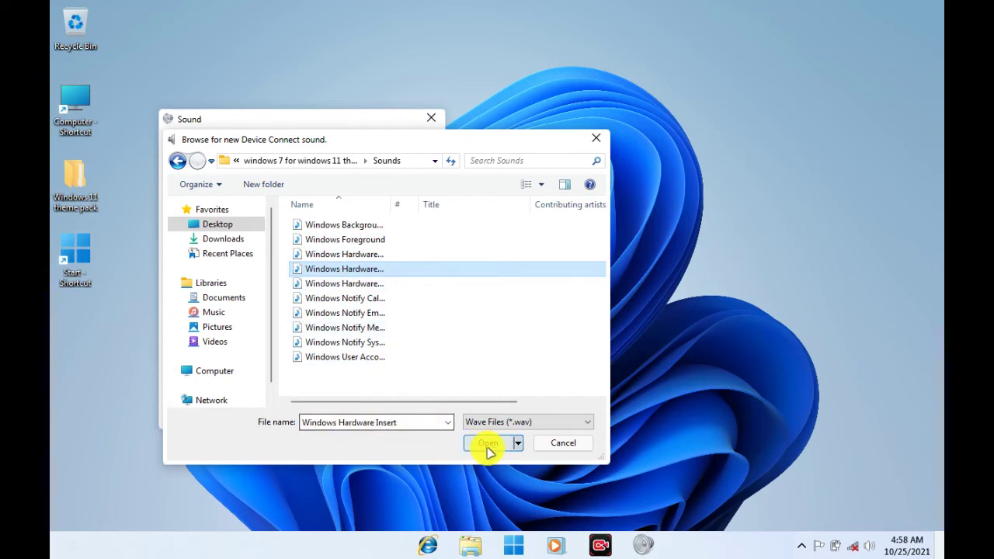
left_click(349, 379)
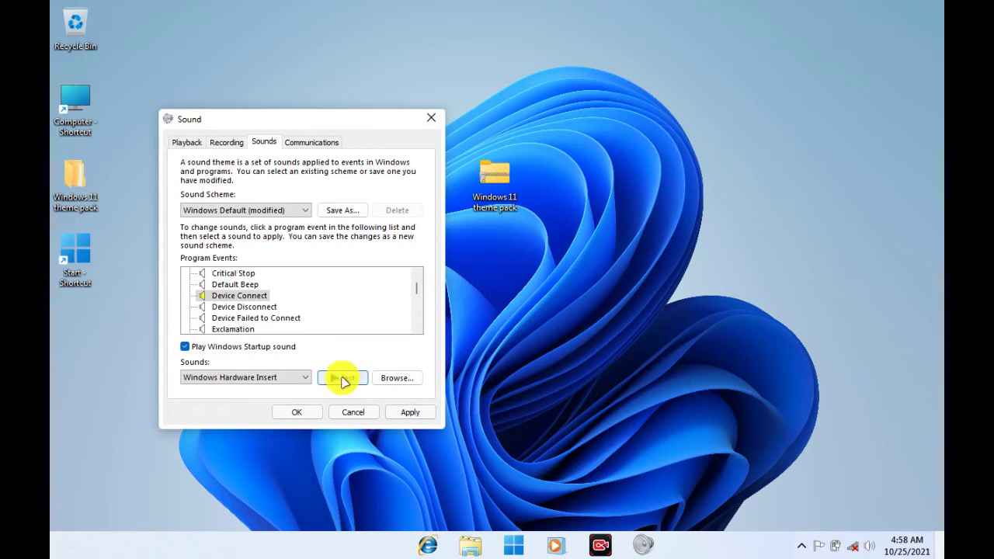
left_click(353, 380)
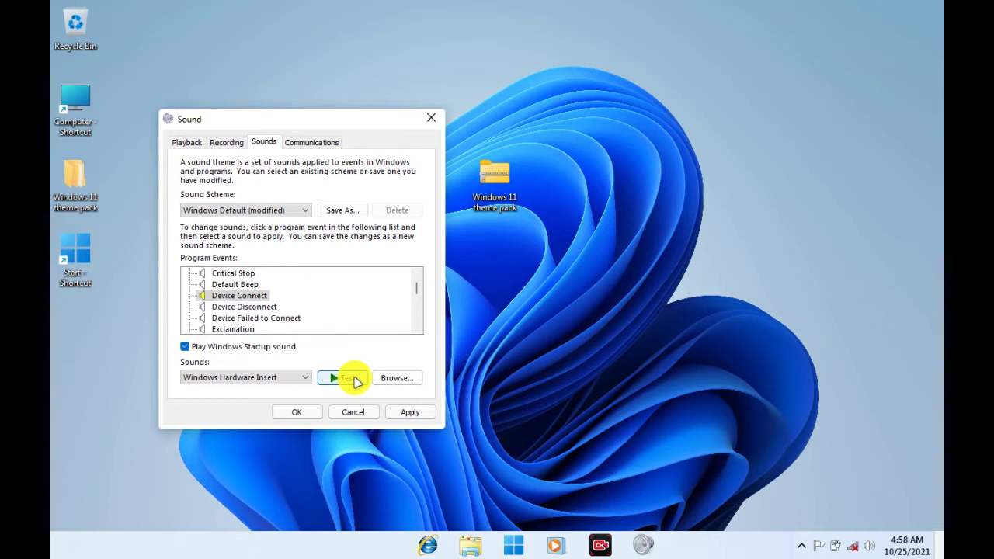
Step: Look through the Device Disconnect, Device Failed to Connect and Exclamation events, and save the sound settings
left_click(234, 306)
left_click(223, 319)
left_click(246, 328)
left_click(301, 412)
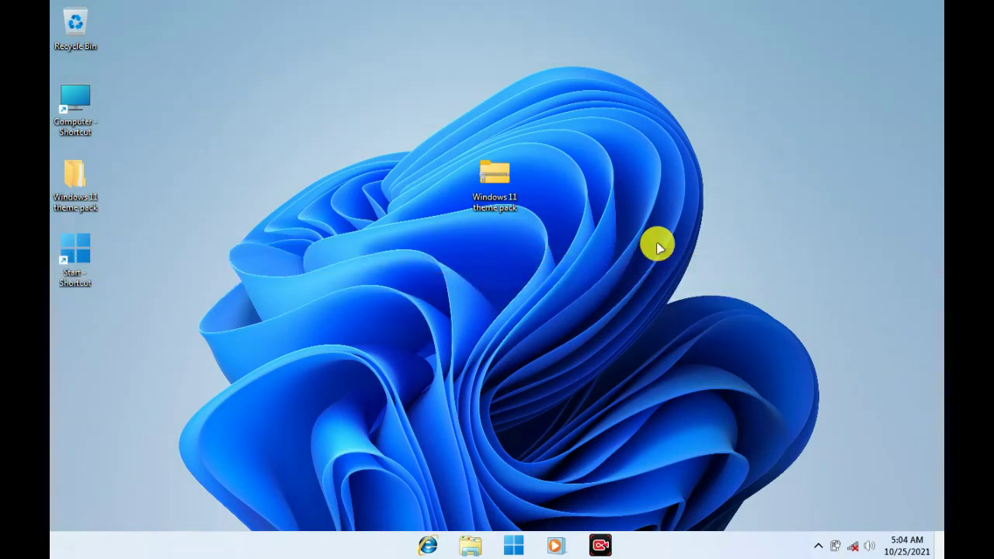
Step: Delete the Windows Default (modified) sound scheme to restore the default sounds, and accept the change
right_click(868, 545)
left_click(832, 518)
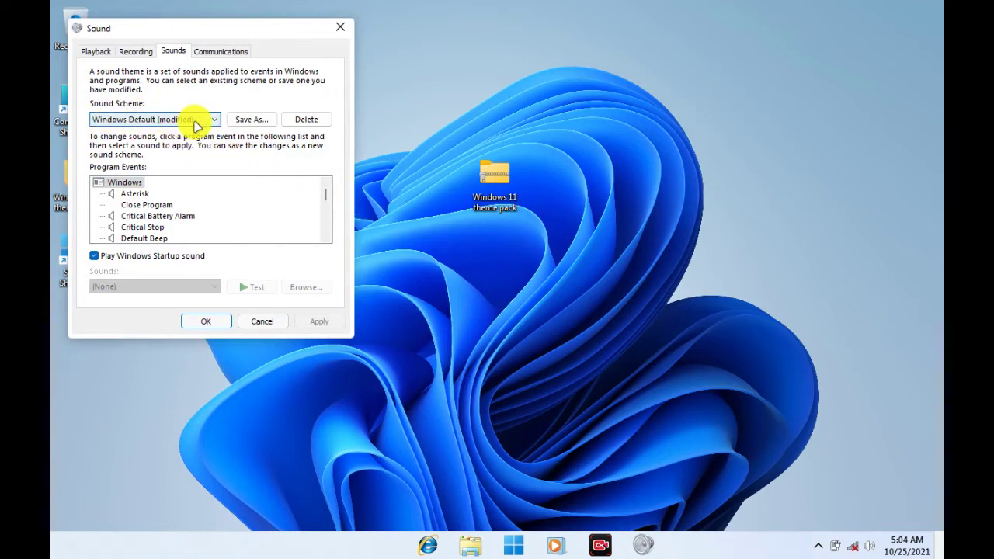
left_click(300, 122)
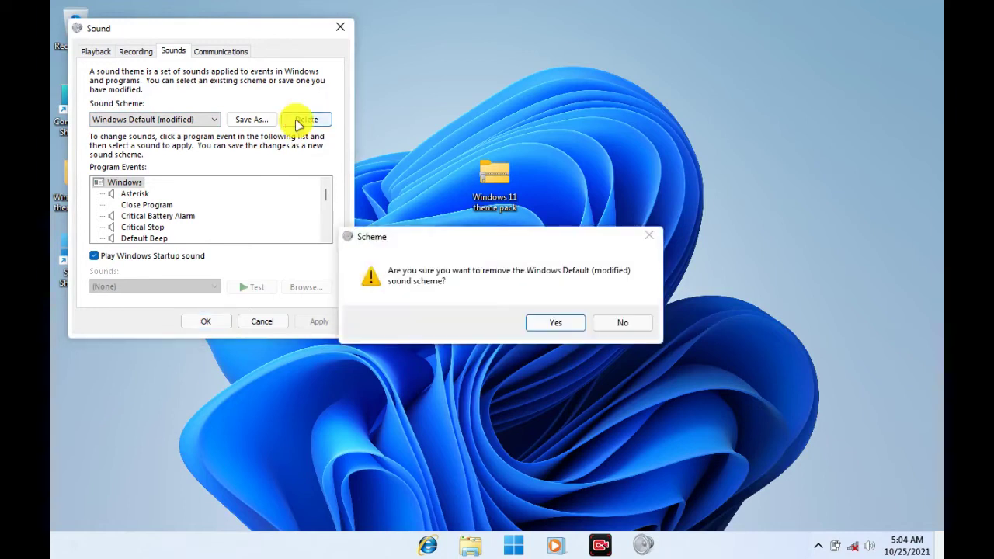
left_click(556, 323)
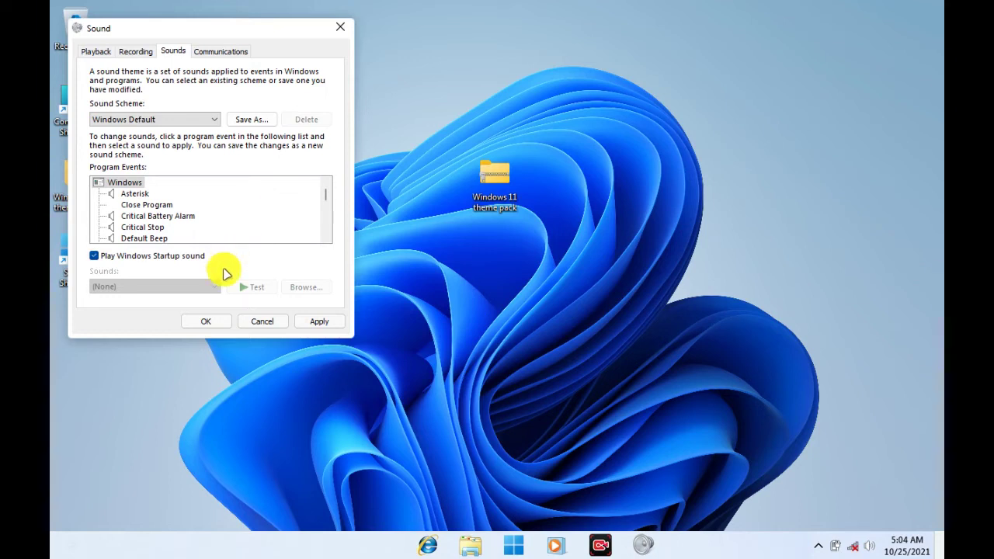
left_click(218, 321)
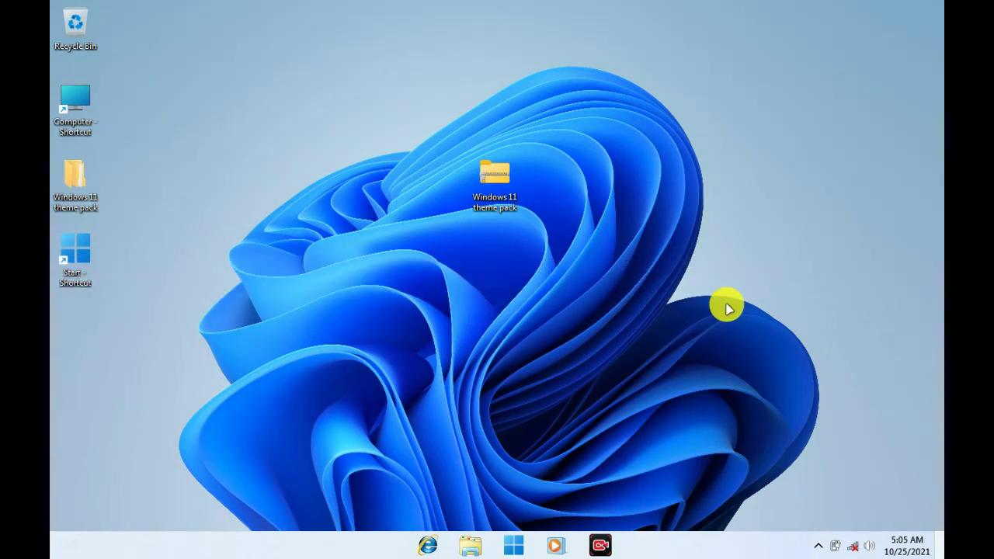
Step: Open Control Panel and show all its items as large icons
left_click(519, 546)
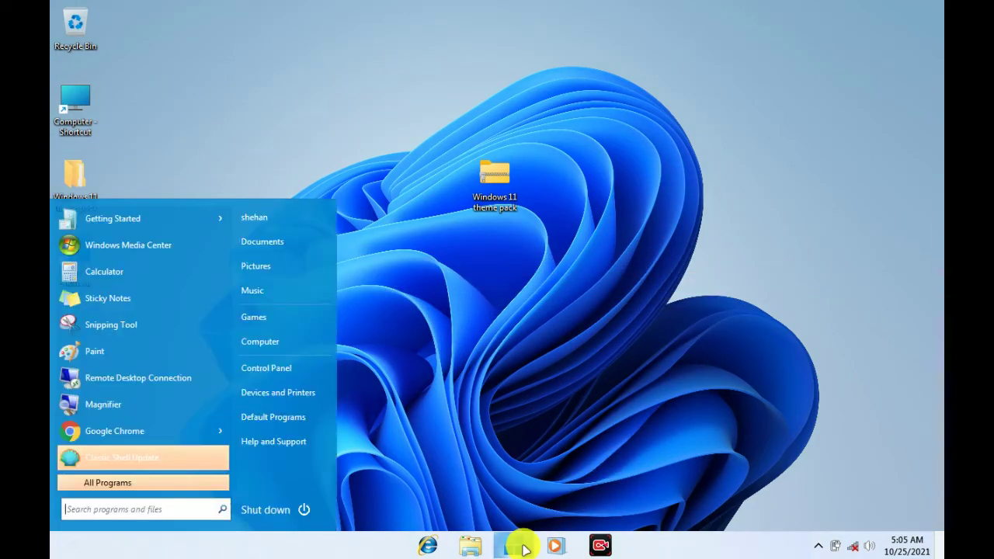
left_click(267, 370)
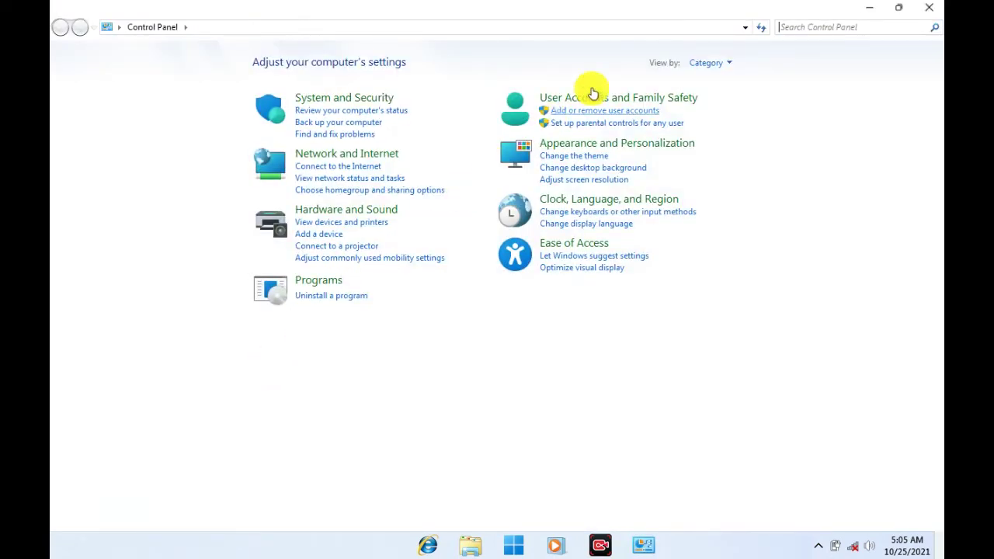
left_click(727, 61)
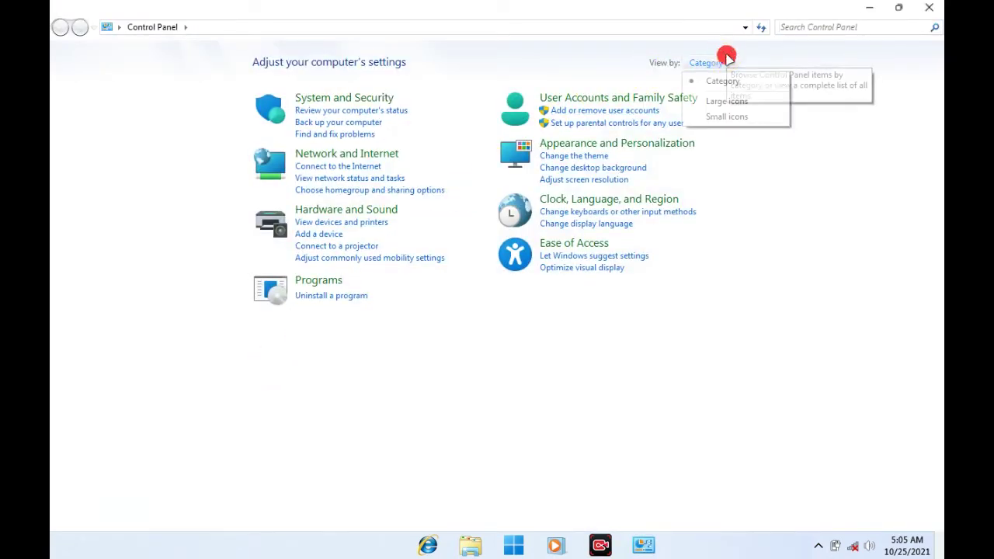
left_click(719, 101)
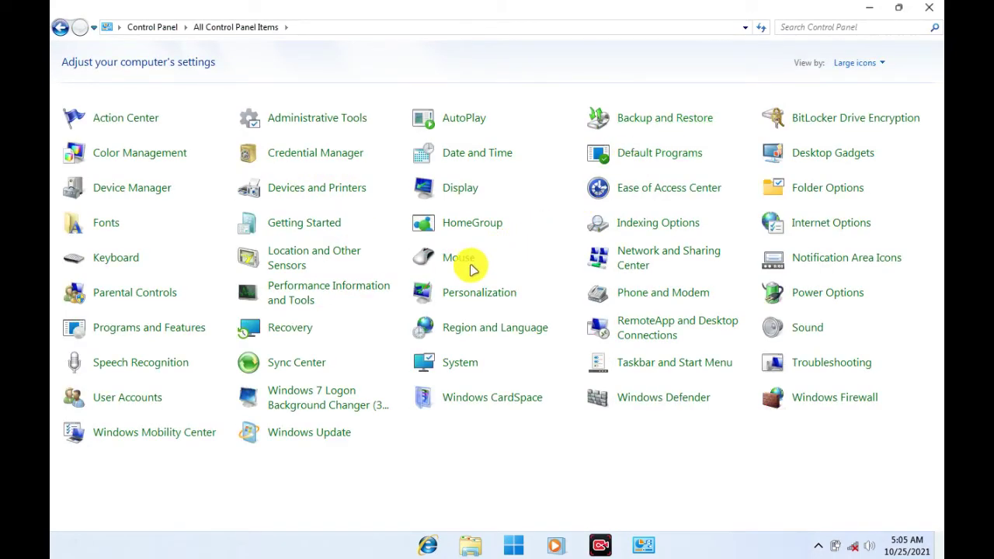
Step: Reset the Normal Select pointer to its default in Mouse Properties and apply it, replacing the Windows 11 Cursors Light scheme
left_click(456, 261)
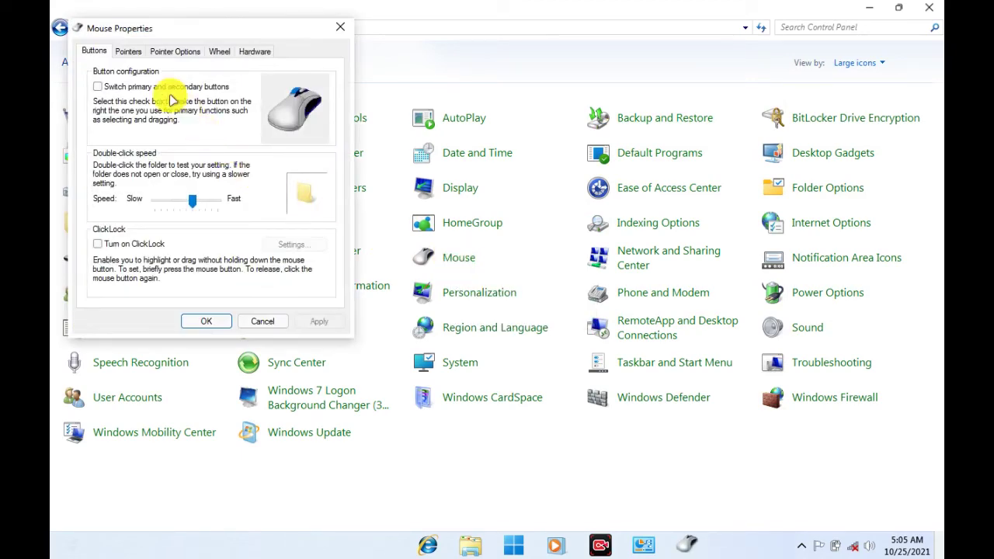
left_click(129, 51)
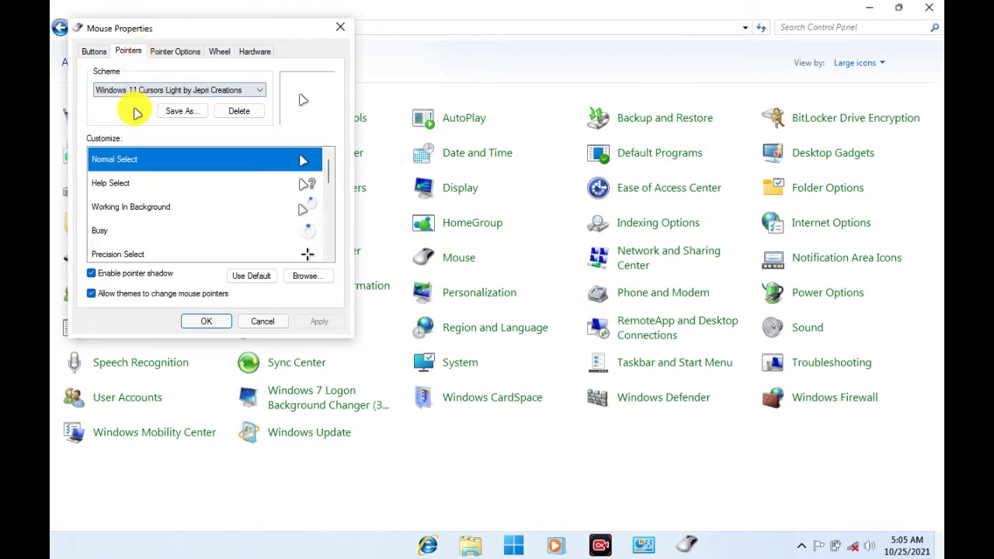
left_click(260, 274)
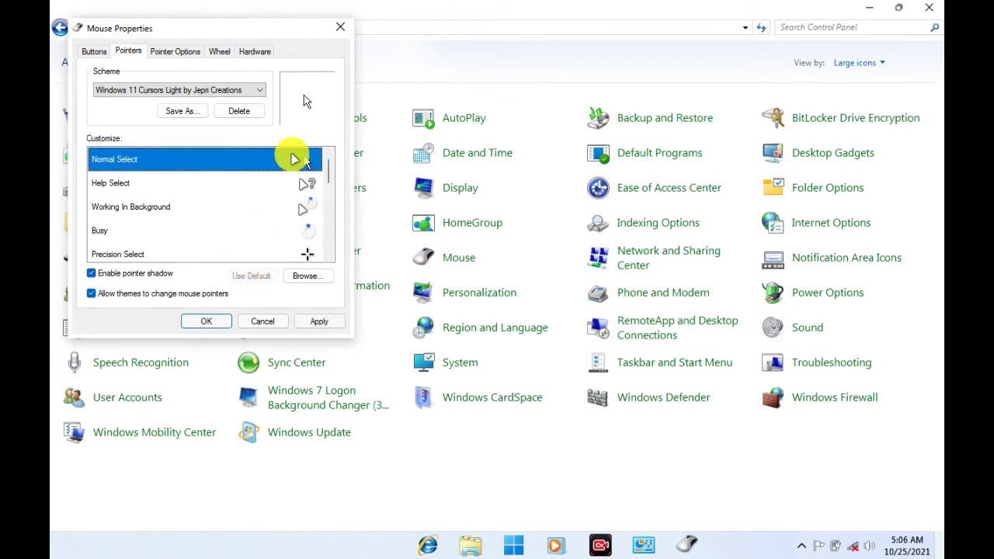
left_click(320, 320)
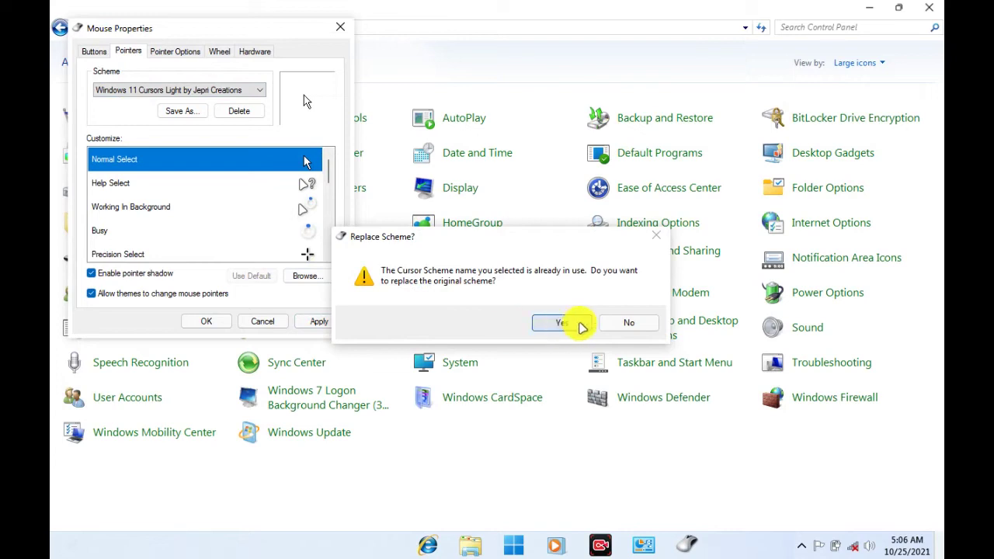
left_click(553, 323)
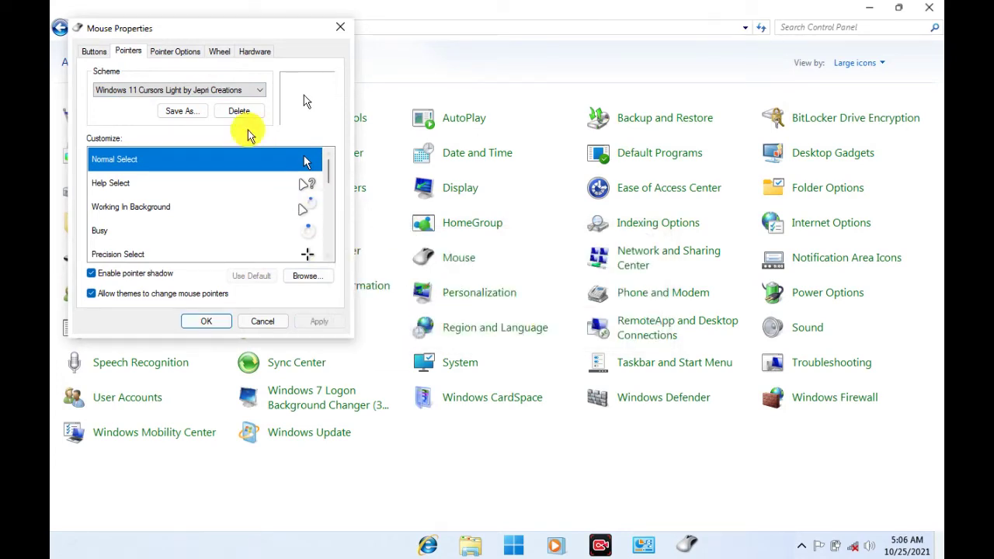
Step: Apply the Windows Aero (system scheme) pointer scheme, then close Mouse Properties and Control Panel
left_click(229, 90)
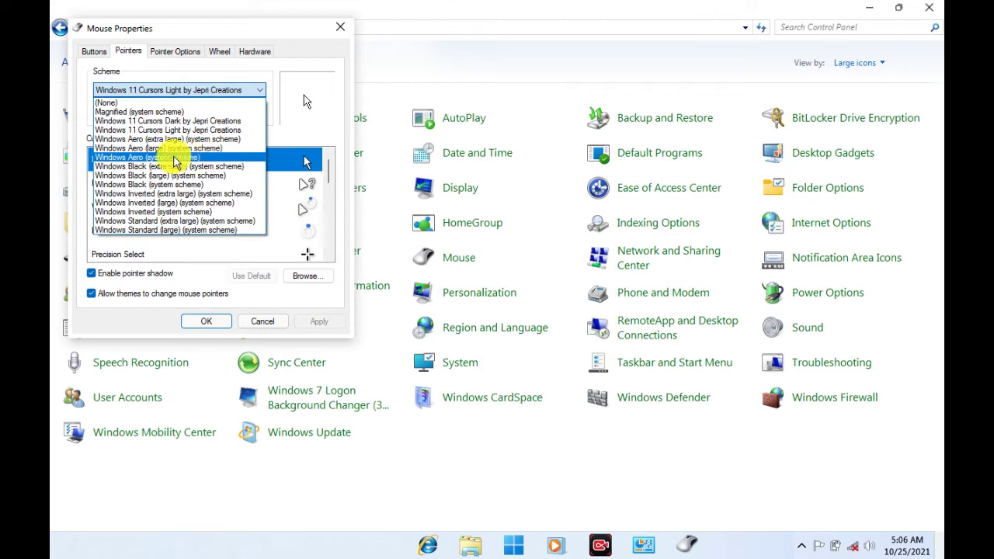
left_click(173, 159)
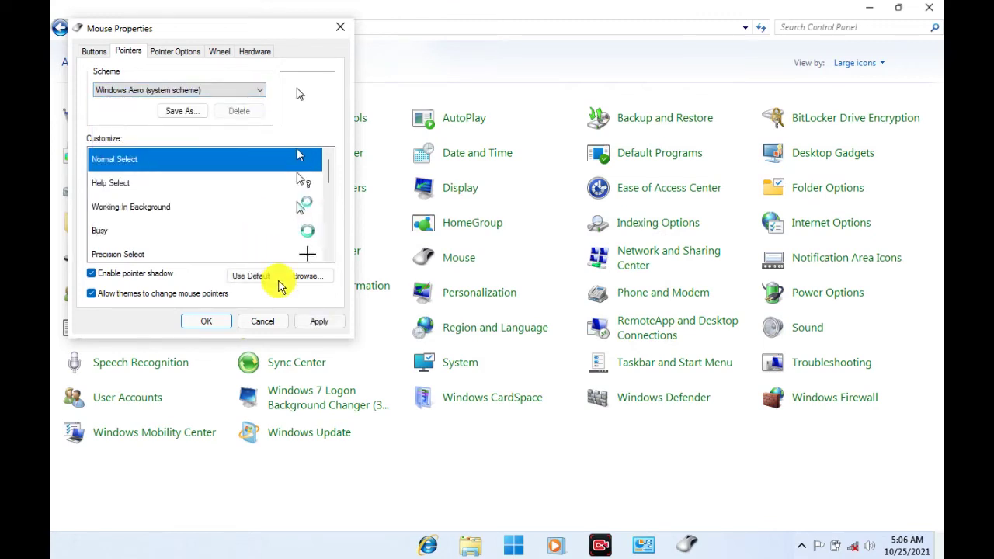
left_click(306, 321)
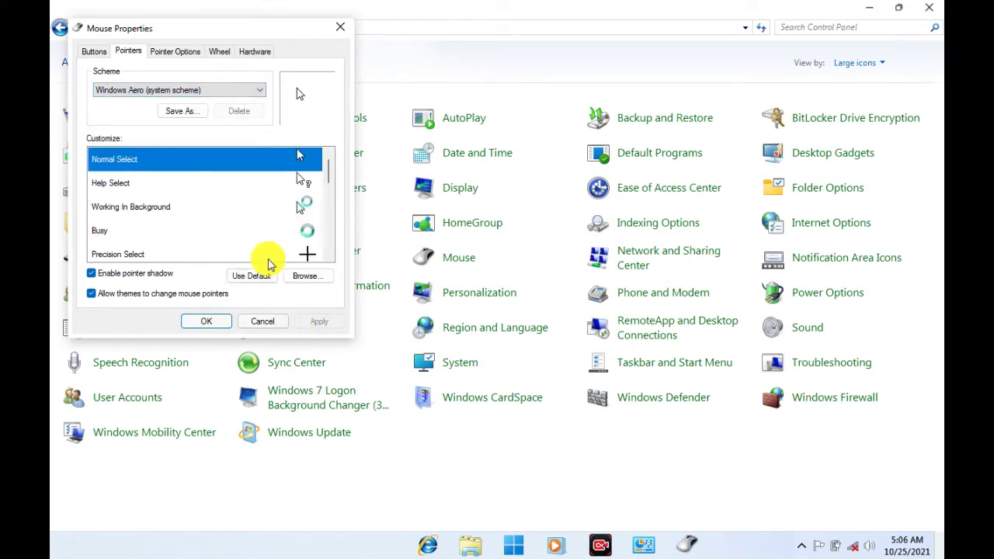
left_click(206, 321)
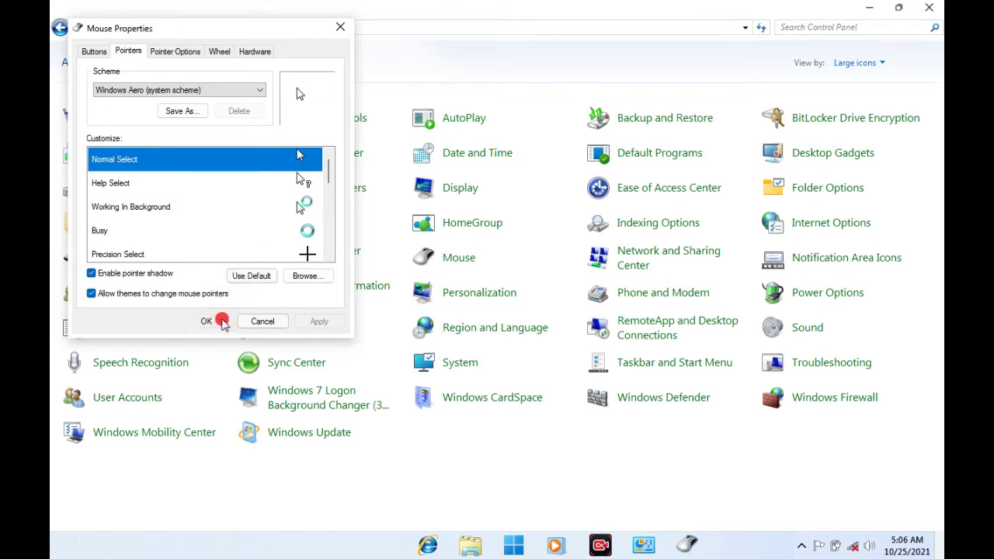
left_click(933, 9)
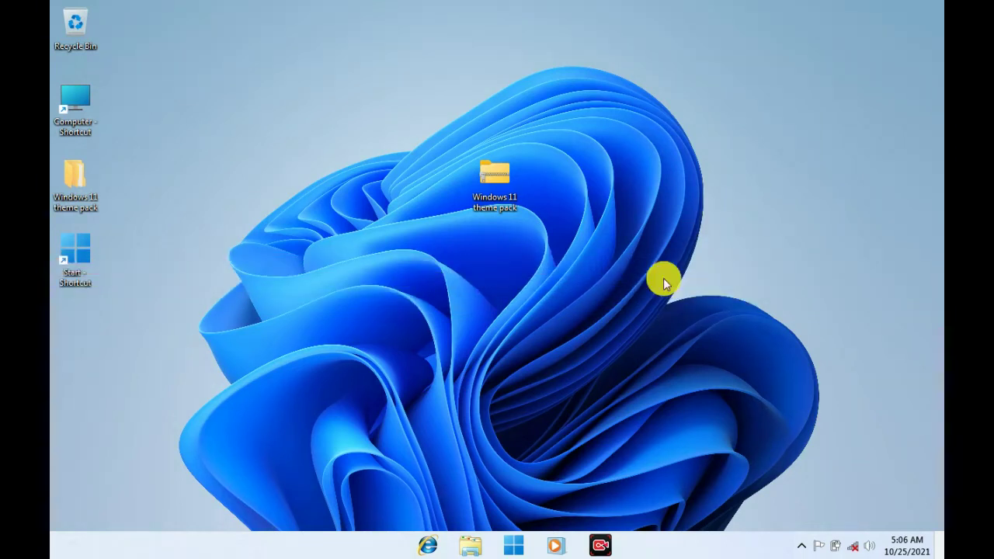
Step: Search the Start menu for "windows logon" and open Windows 7 Logon Background Changer
left_click(510, 547)
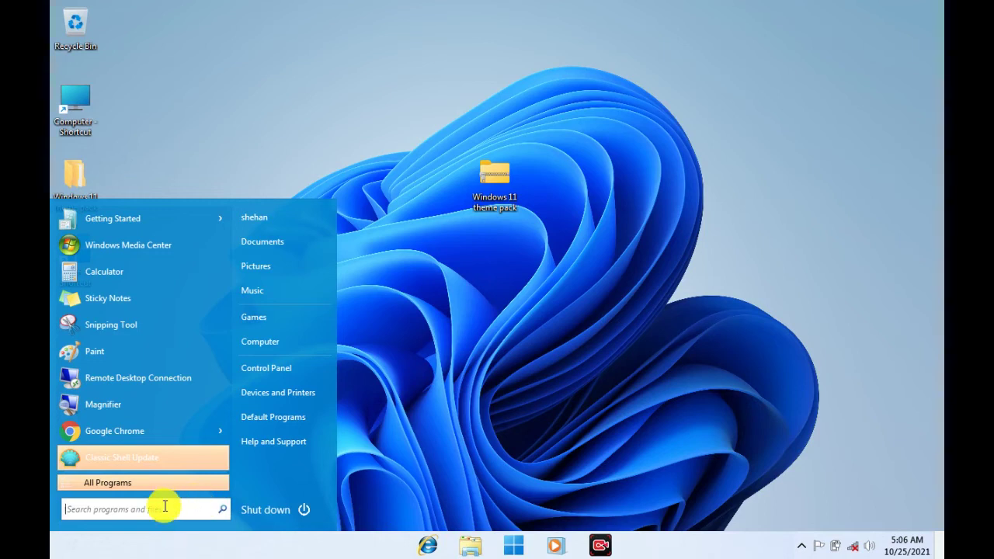
type("windows lo")
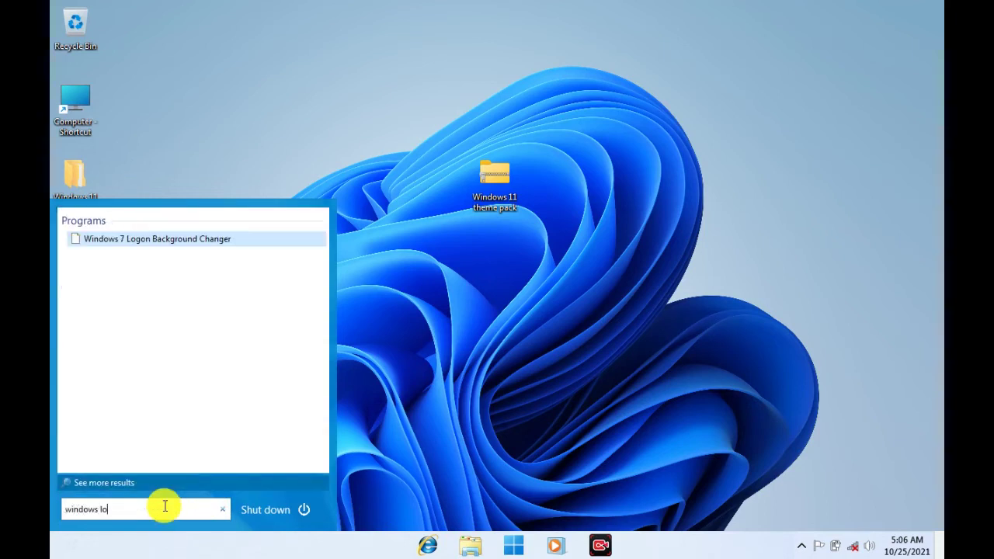
type("gon")
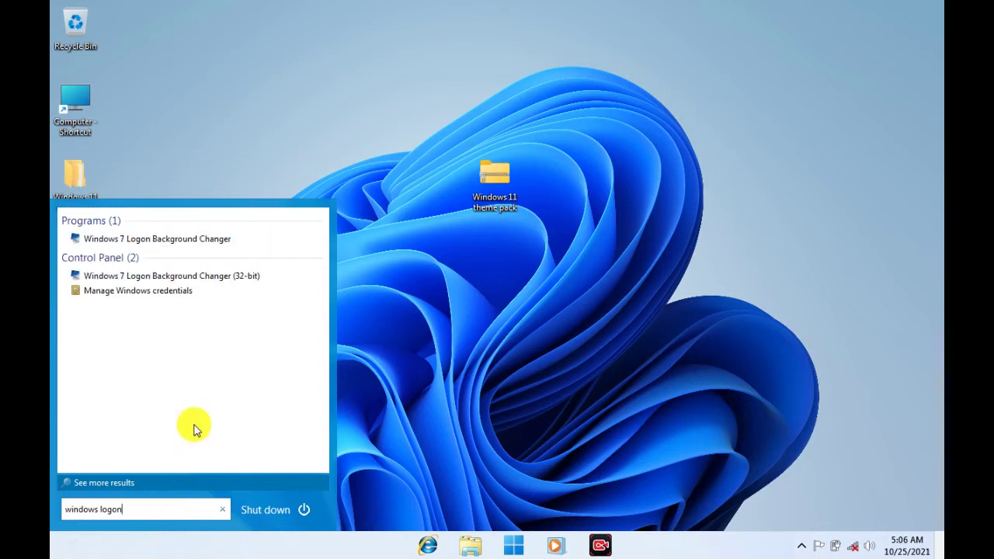
left_click(153, 241)
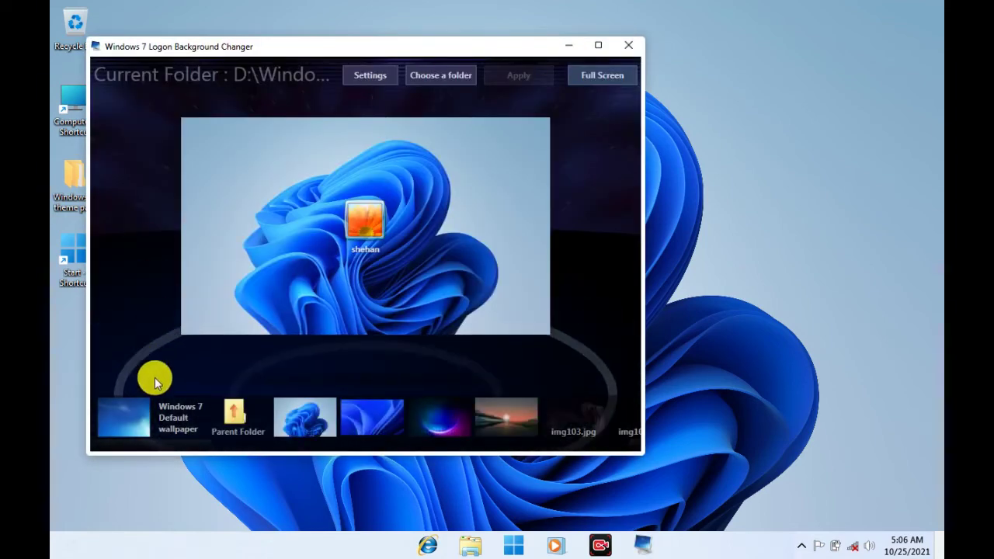
Step: Apply the Windows 7 Default wallpaper as the logon background, then close Windows 7 Logon Background Changer
left_click(154, 420)
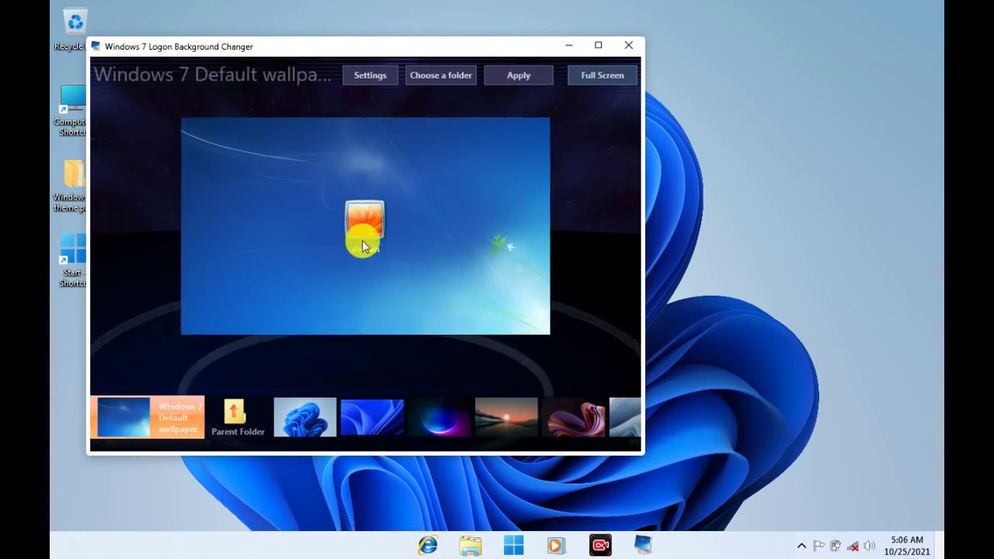
left_click(505, 75)
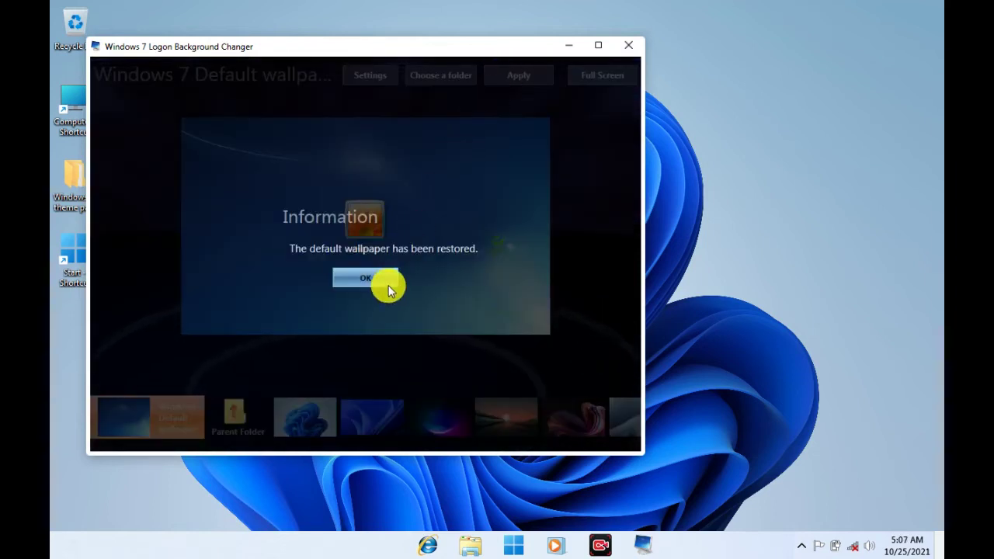
left_click(377, 277)
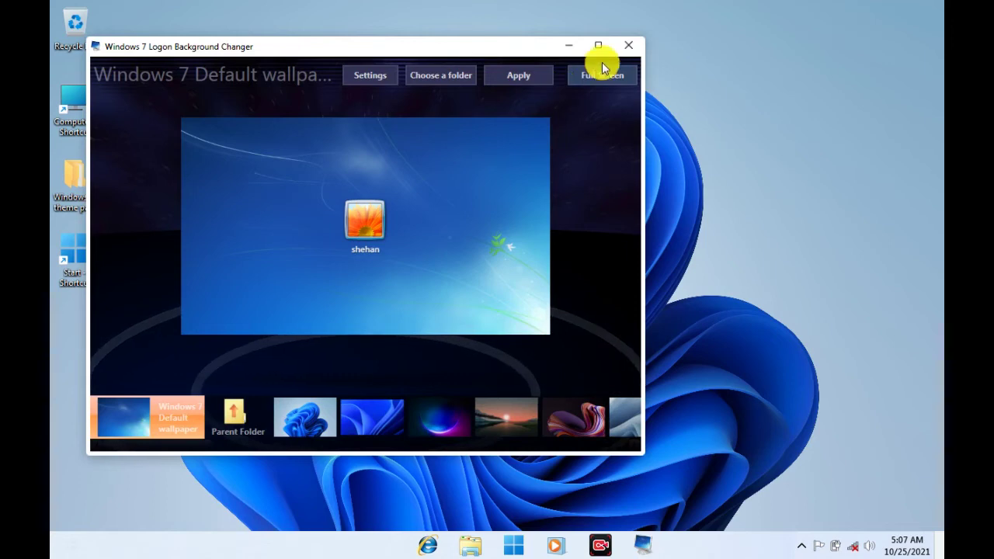
left_click(630, 45)
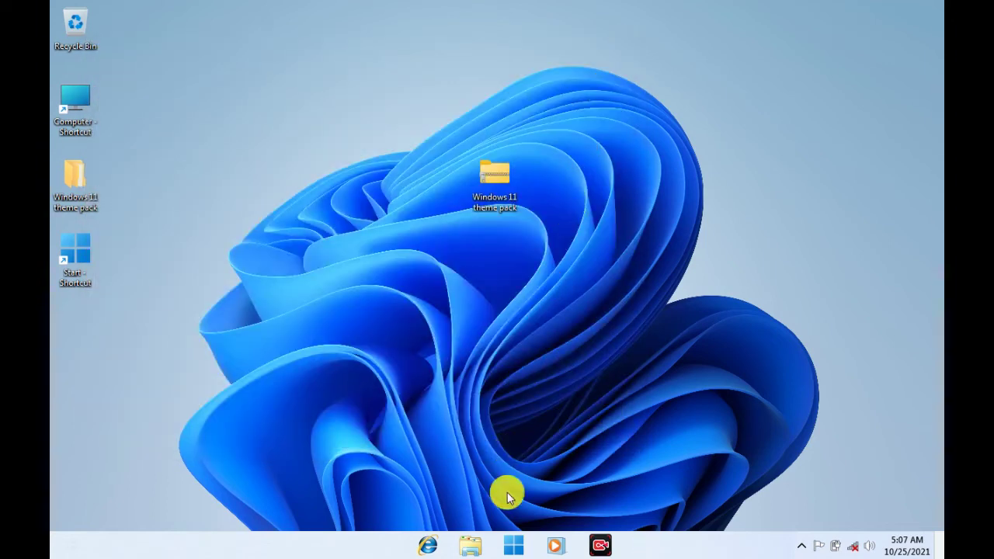
Step: Uninstall Windows 7 Logon Background Changer through Programs and Features in Control Panel, then close the window
left_click(514, 546)
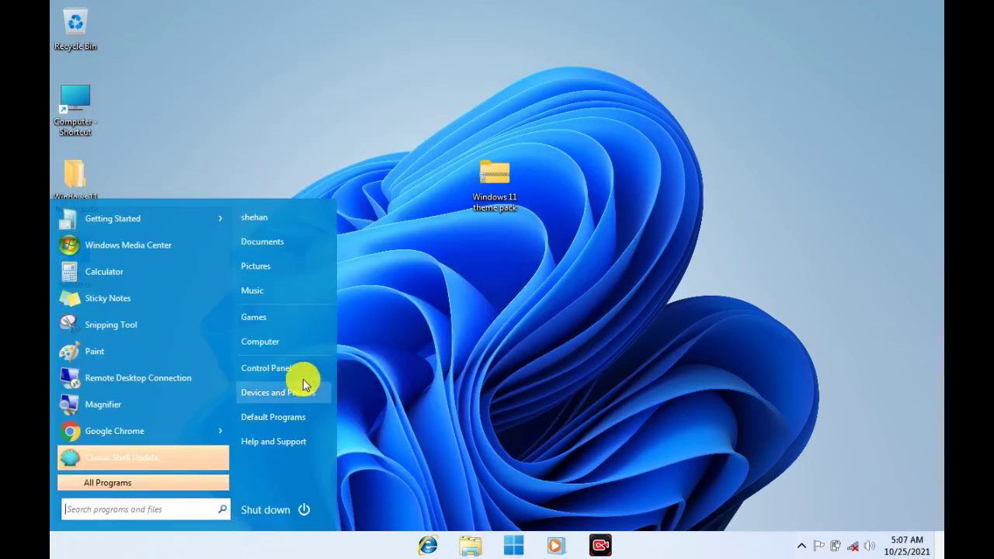
left_click(284, 367)
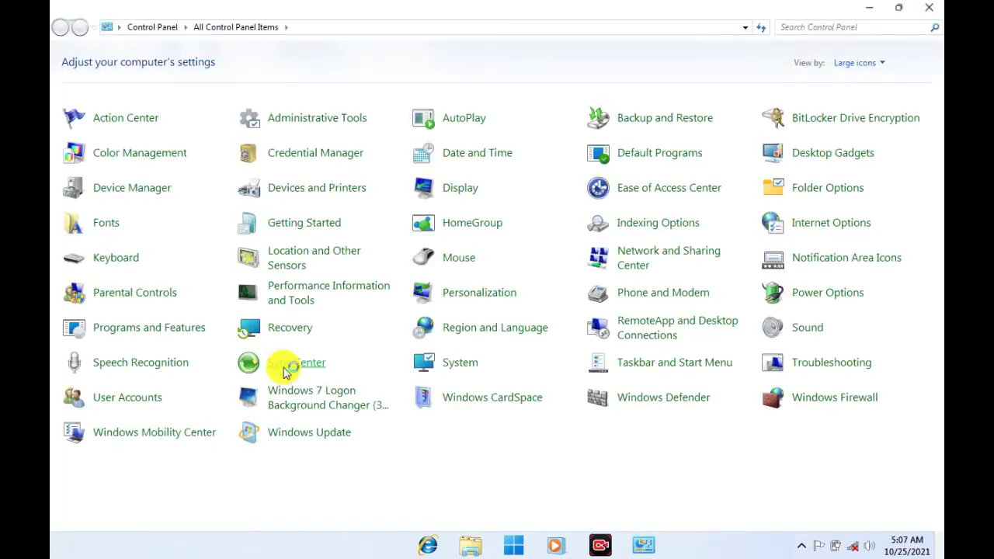
left_click(161, 328)
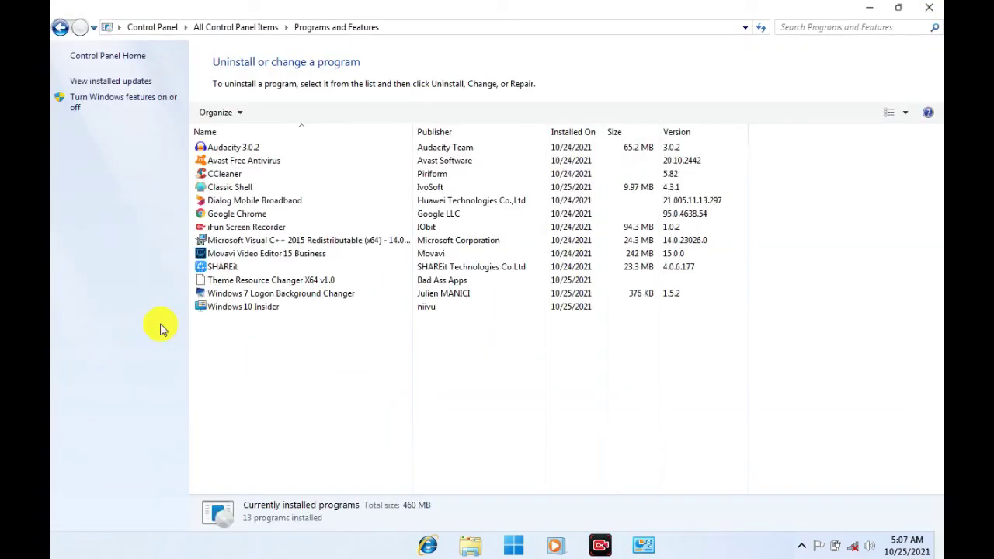
left_click(249, 296)
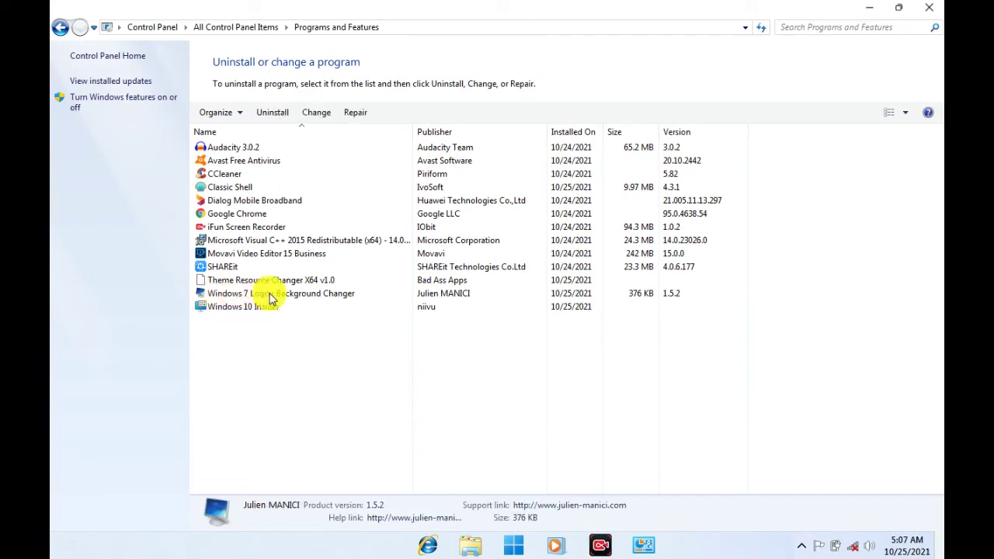
right_click(247, 294)
left_click(260, 303)
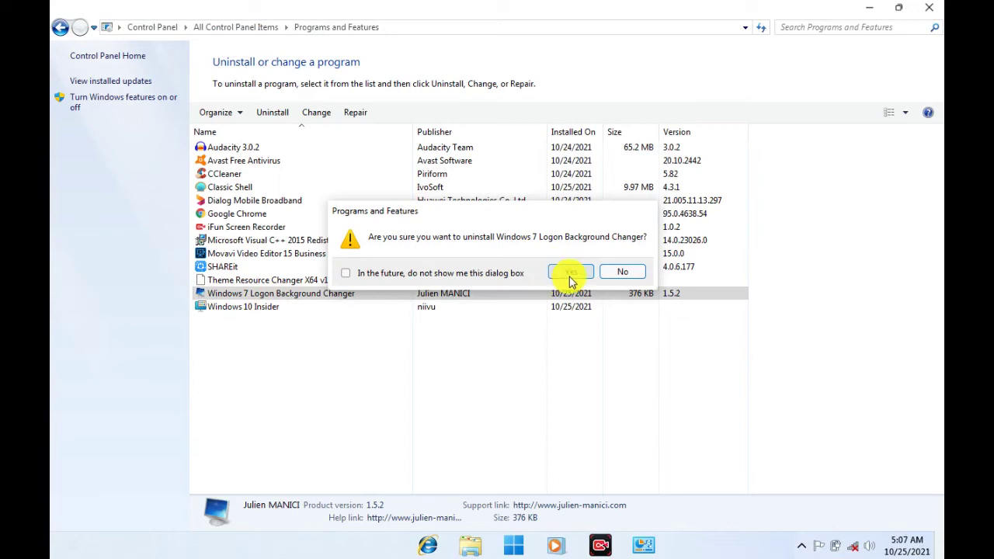
left_click(571, 275)
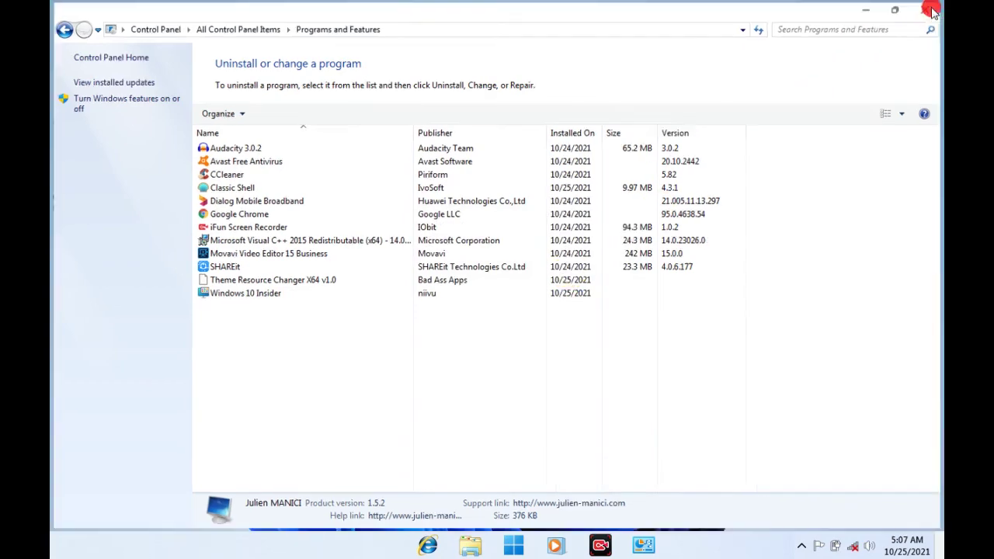
left_click(933, 12)
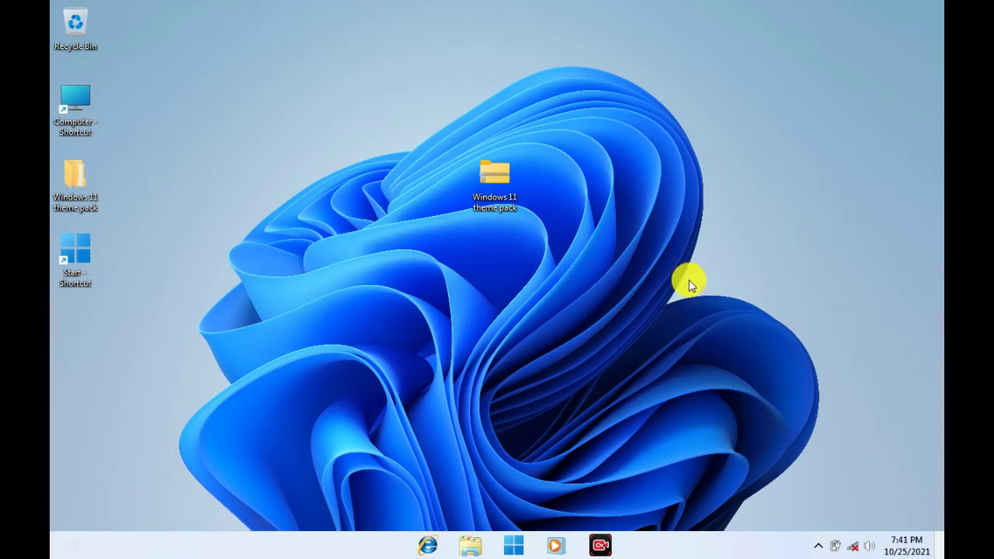
Step: Reset all Classic Start Menu settings to their defaults and accept the change
right_click(73, 550)
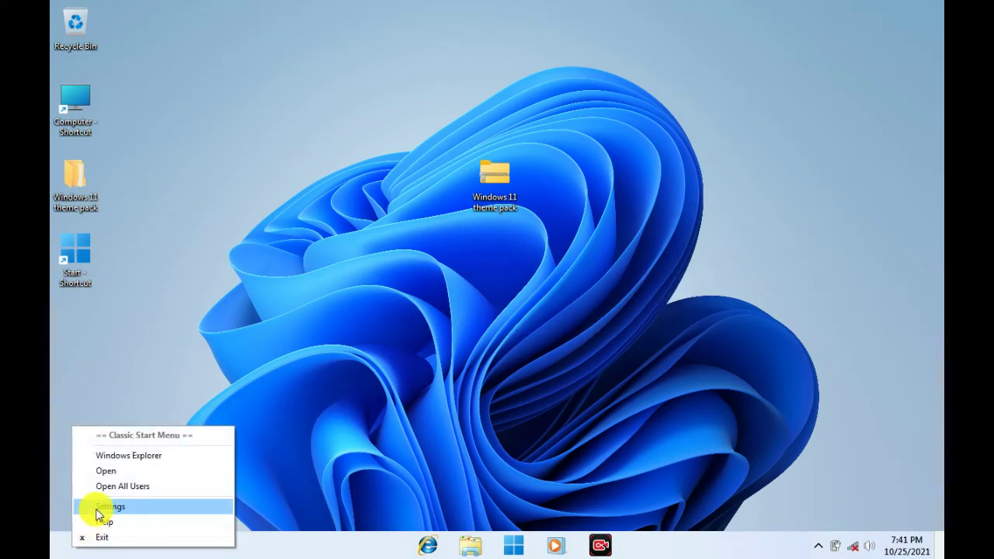
left_click(108, 506)
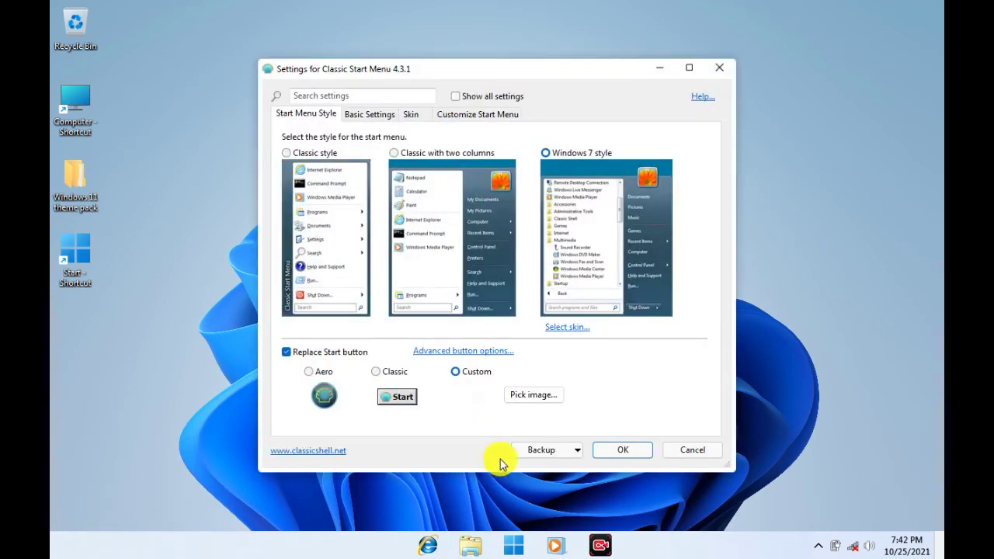
left_click(578, 451)
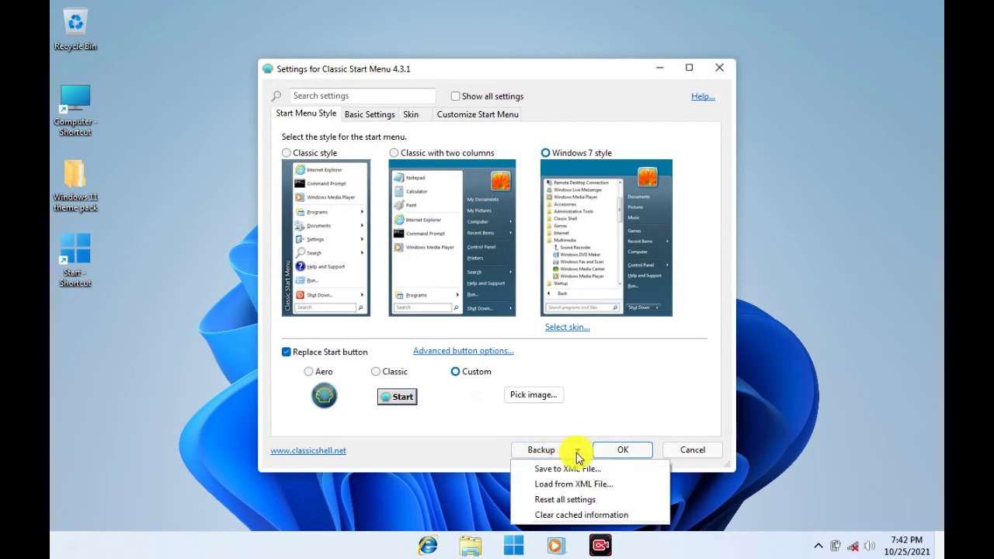
left_click(565, 504)
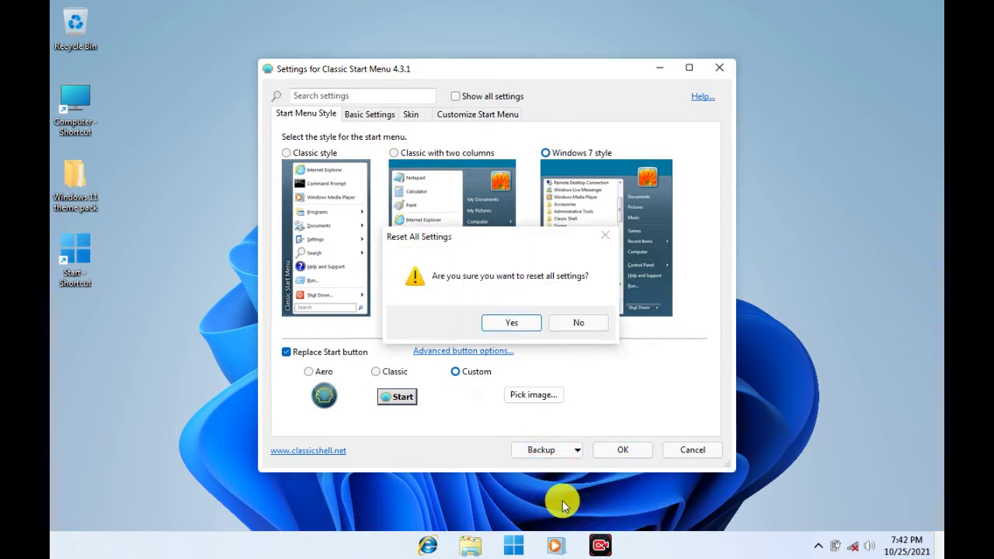
left_click(527, 331)
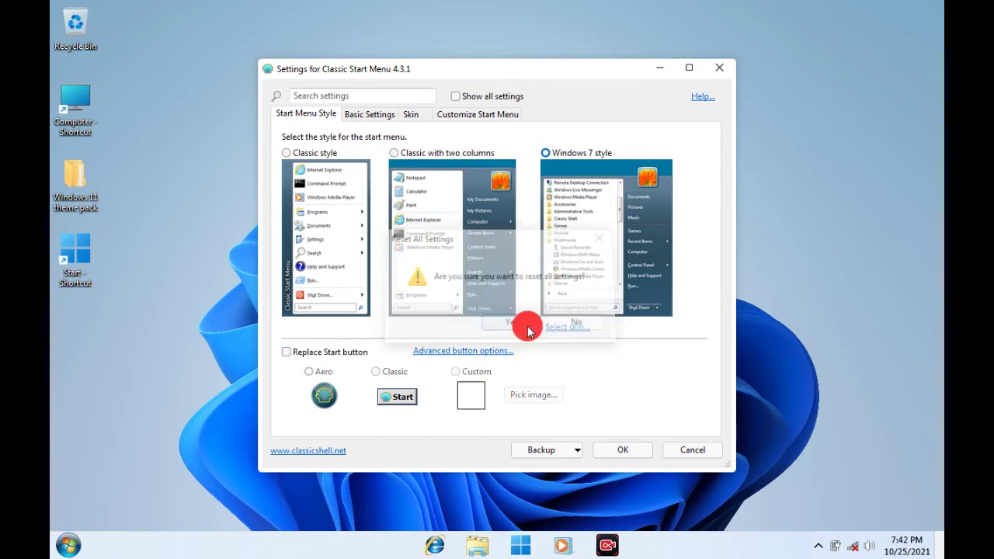
left_click(598, 450)
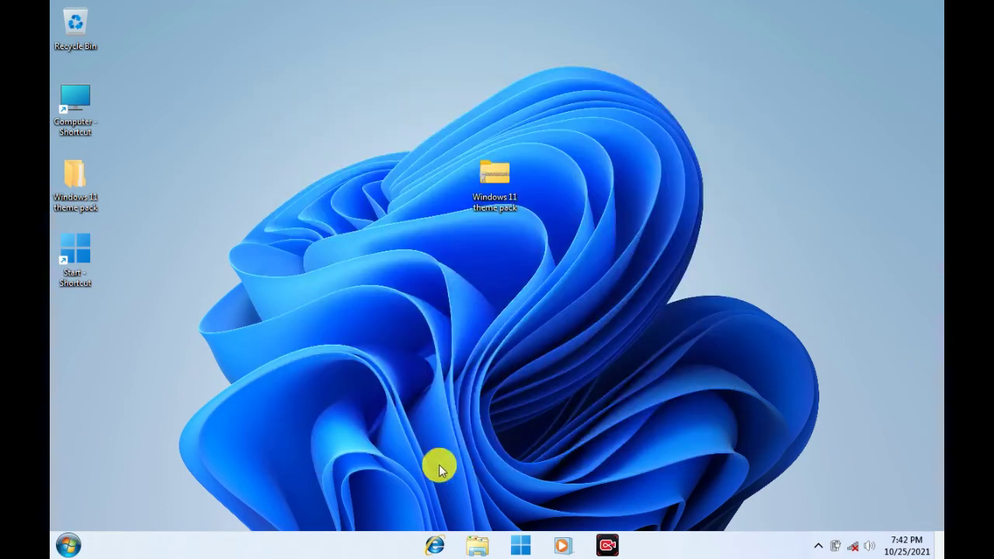
Step: Exit Classic Start Menu and unpin the Start shortcut from the taskbar
right_click(68, 546)
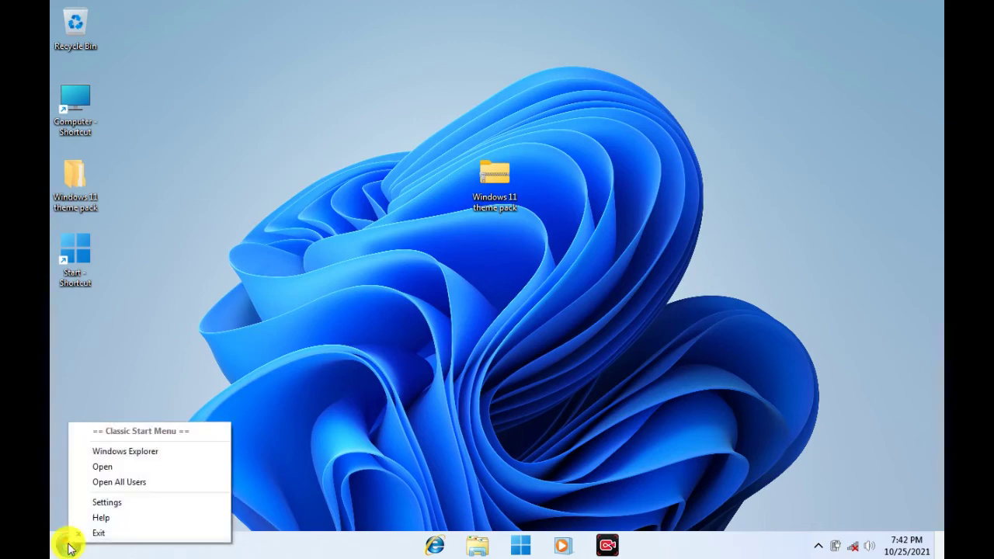
left_click(111, 533)
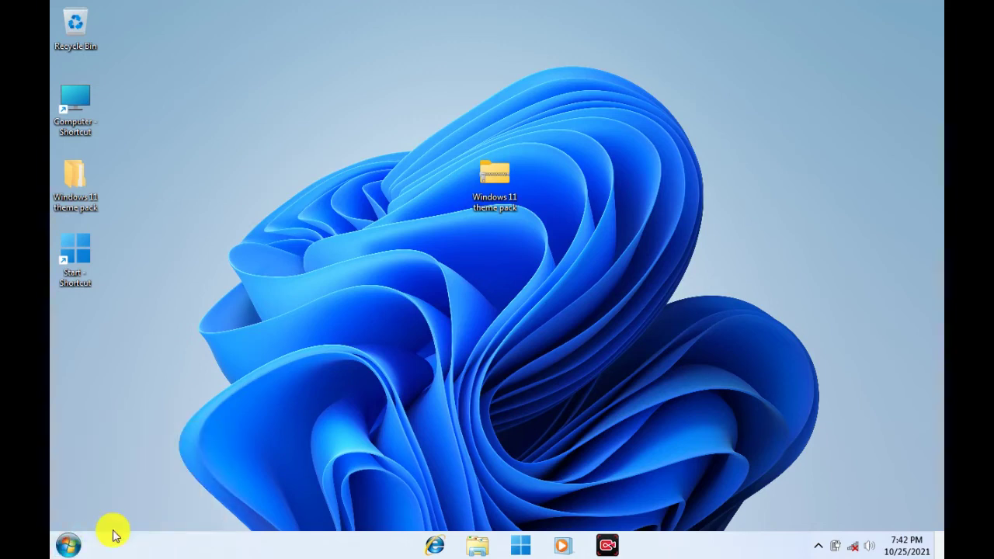
right_click(526, 548)
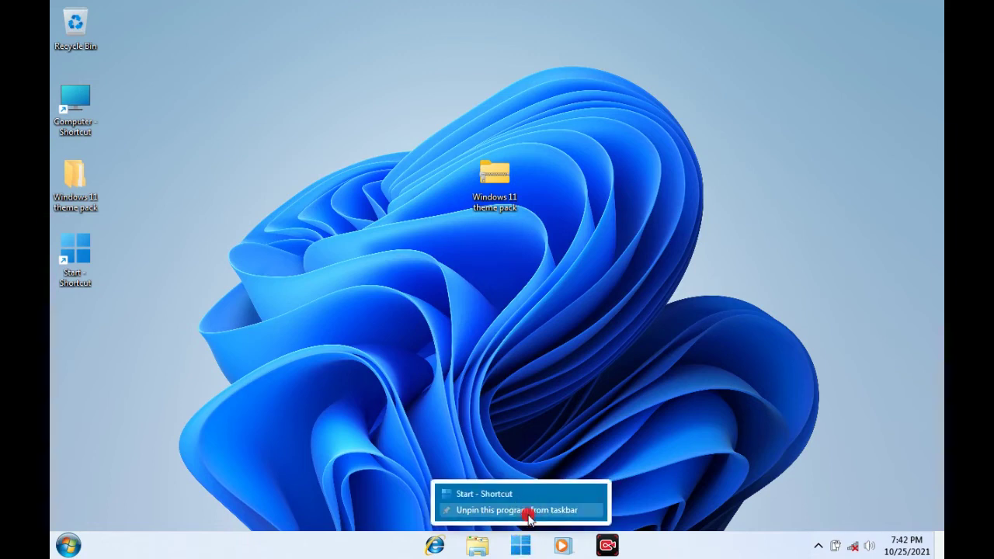
left_click(528, 516)
Step: Unlock the taskbar, remove its Links toolbar, and lock the taskbar again
right_click(354, 548)
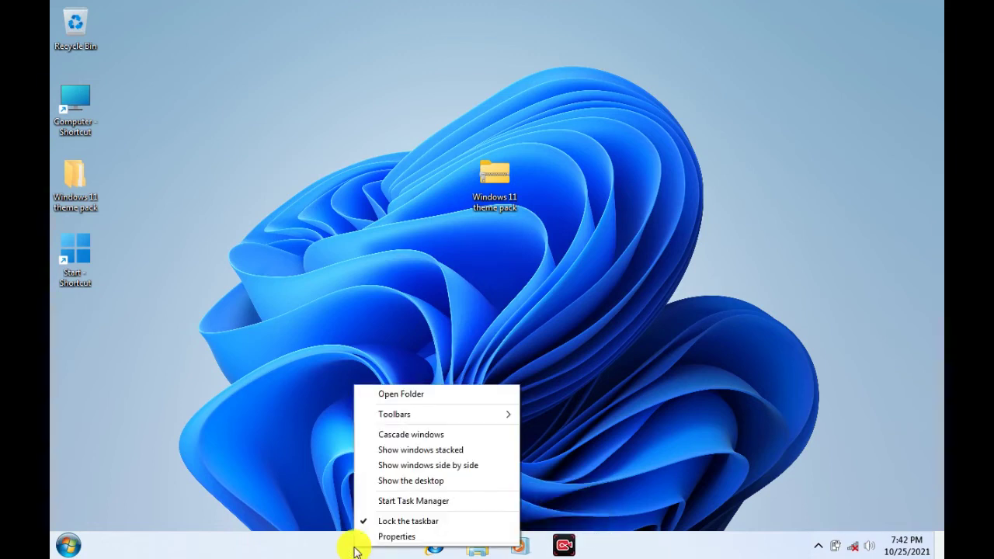
left_click(363, 522)
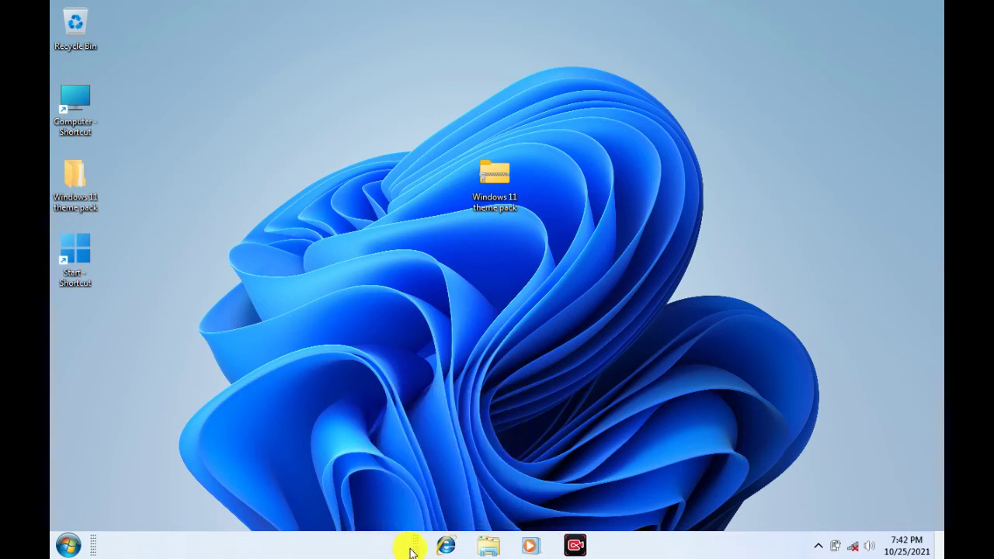
right_click(414, 548)
mouse_move(466, 417)
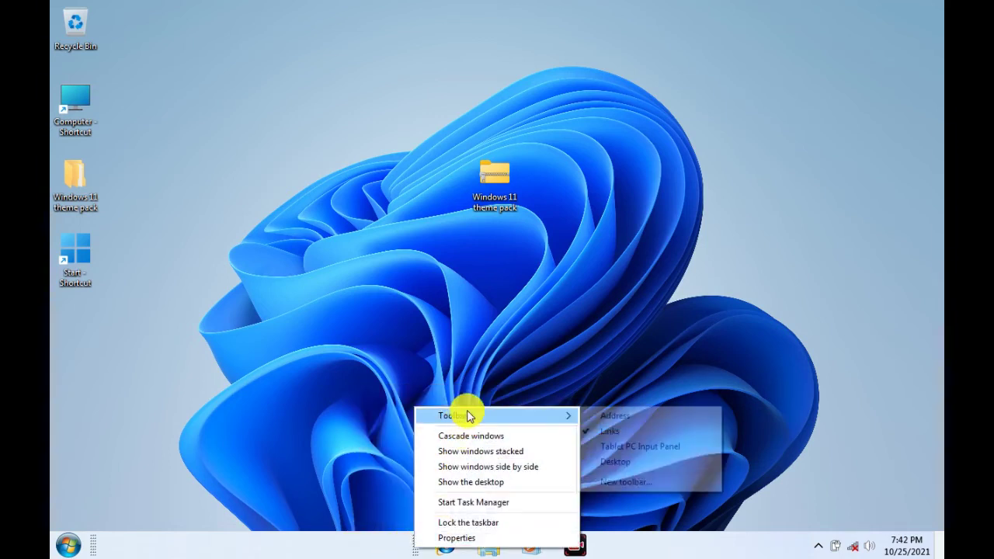
left_click(590, 432)
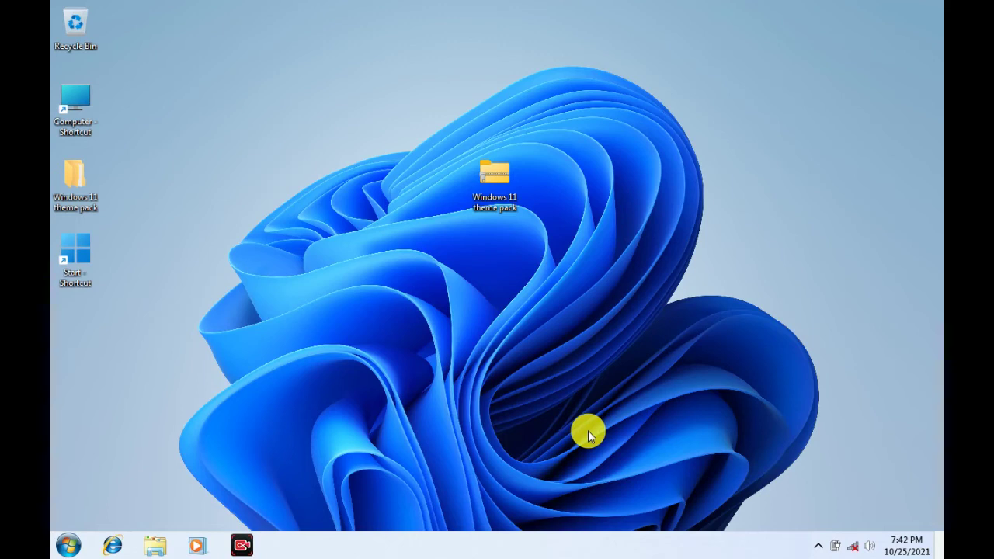
right_click(417, 544)
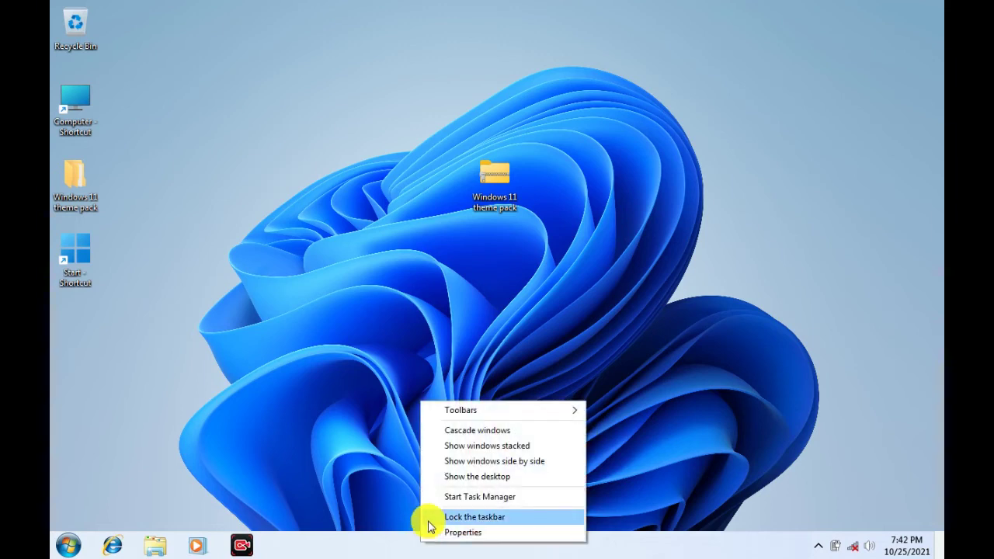
left_click(429, 518)
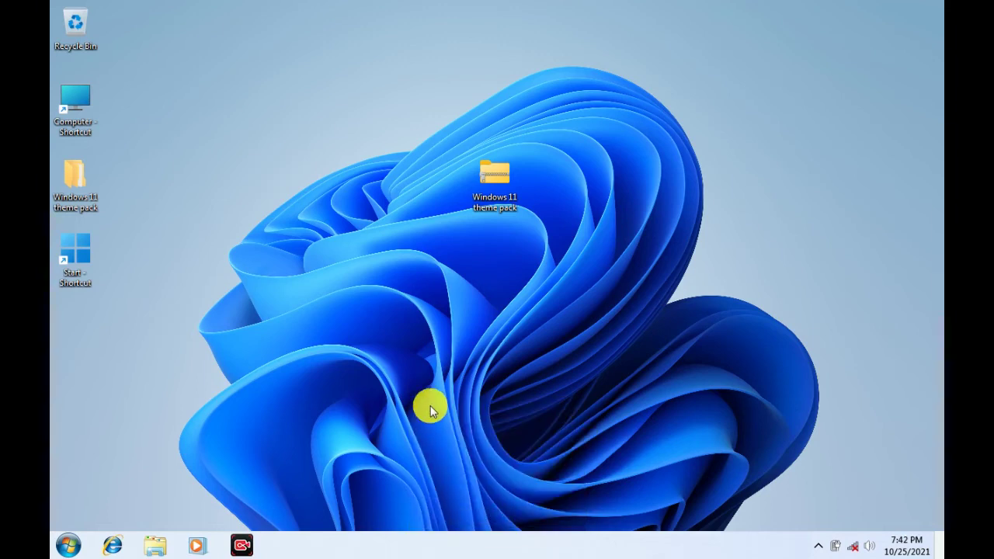
Step: Uninstall Classic Shell through Programs and Features in Control Panel, then close the window
left_click(65, 547)
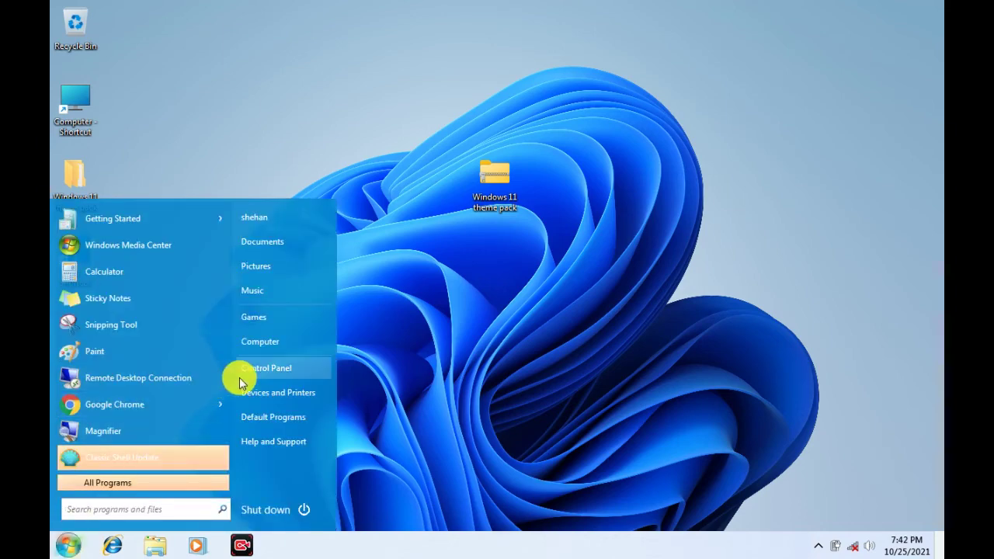
left_click(267, 370)
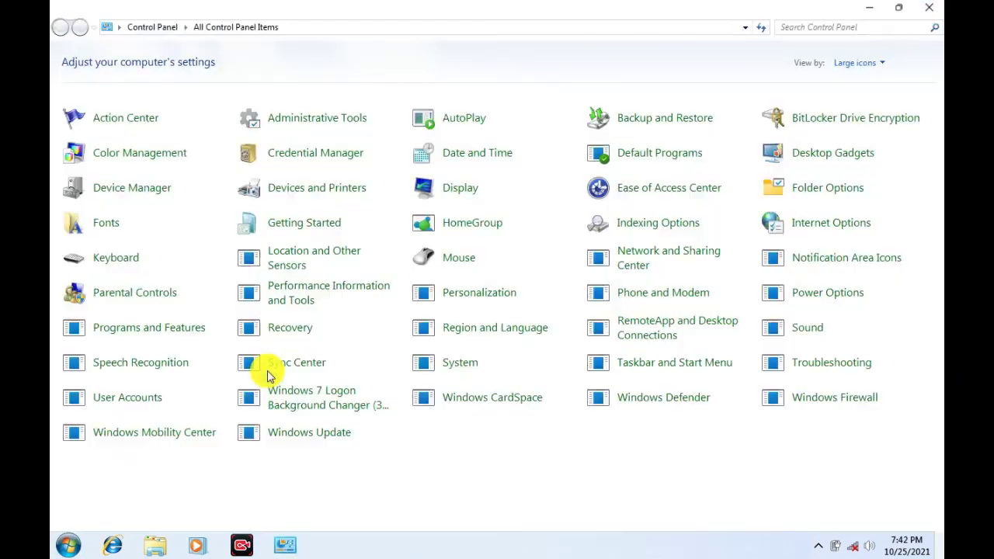
left_click(169, 336)
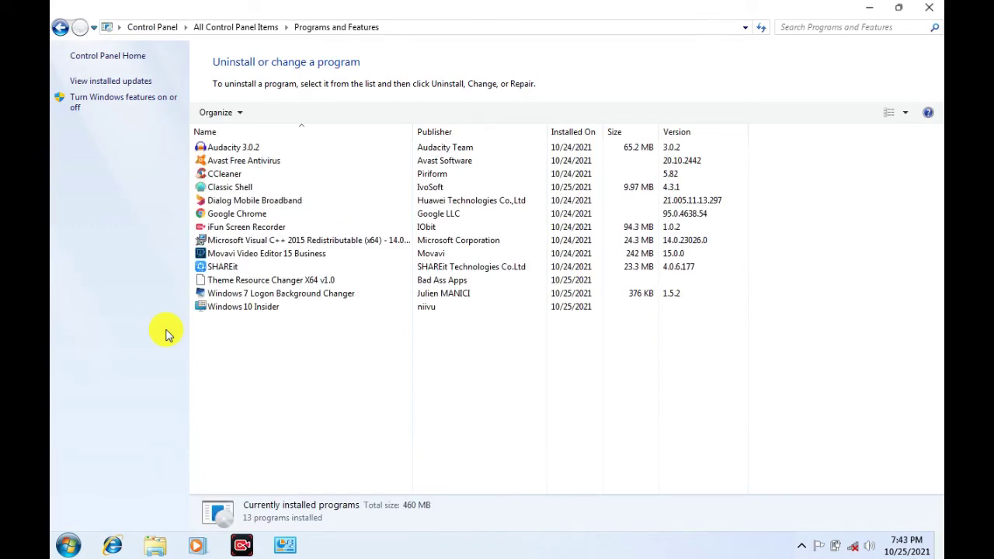
left_click(243, 188)
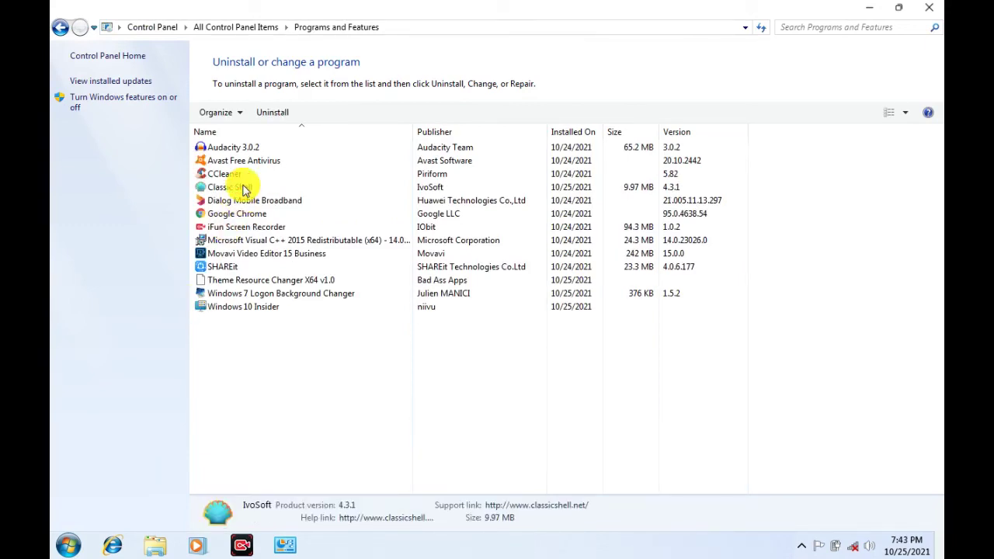
right_click(244, 188)
left_click(276, 201)
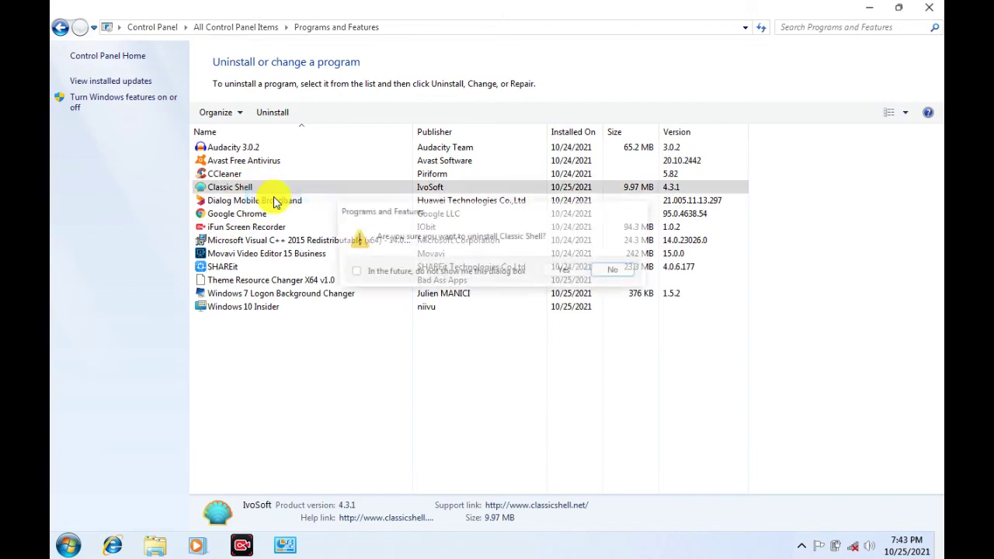
left_click(565, 271)
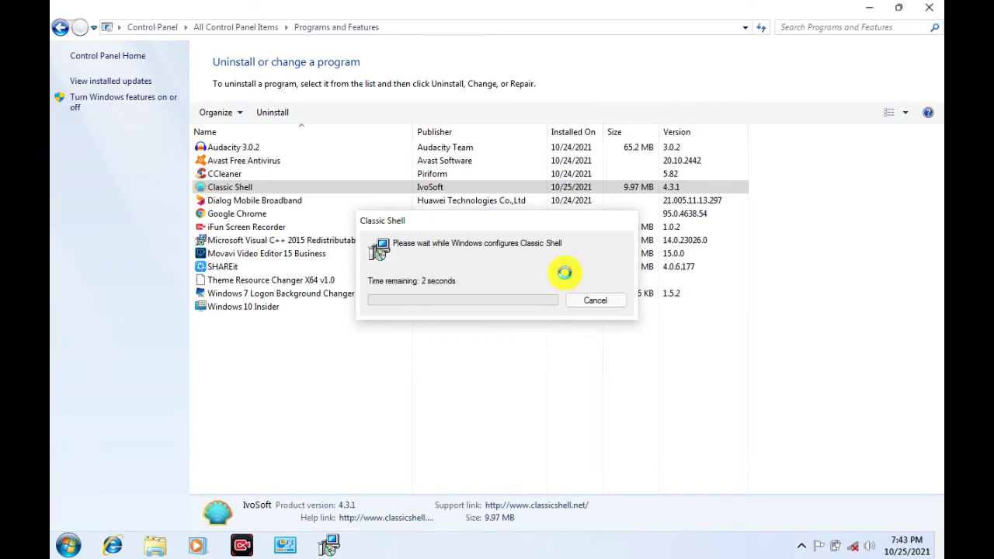
left_click(931, 9)
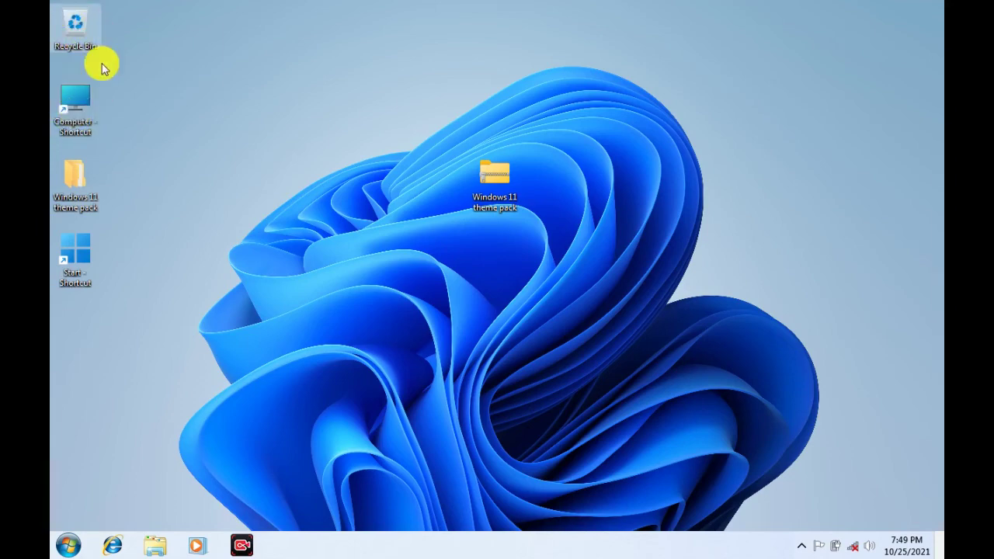
Step: Uninstall the Windows 10 Insider icon pack using the backup made at installation, and check the icons in the Computer window before and after
double_click(76, 101)
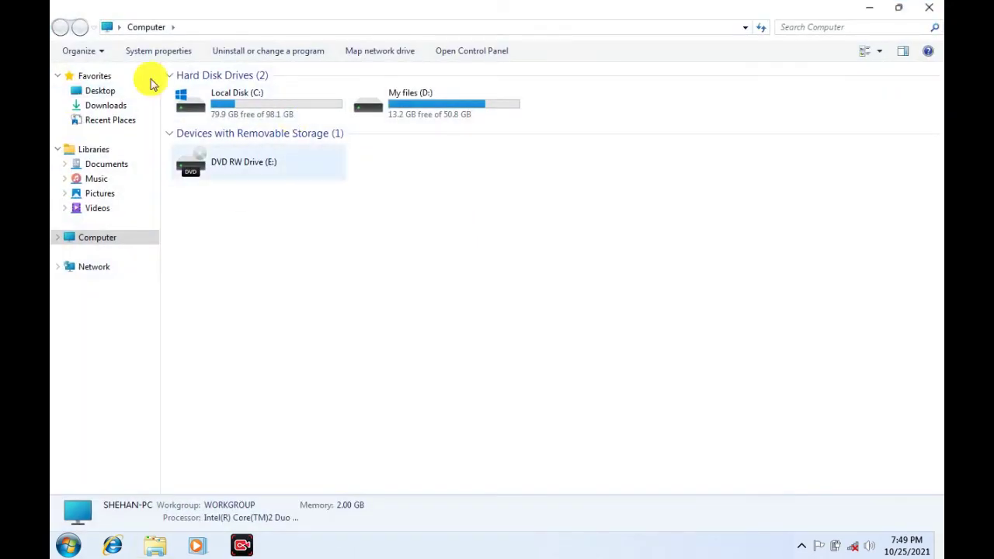
left_click(935, 11)
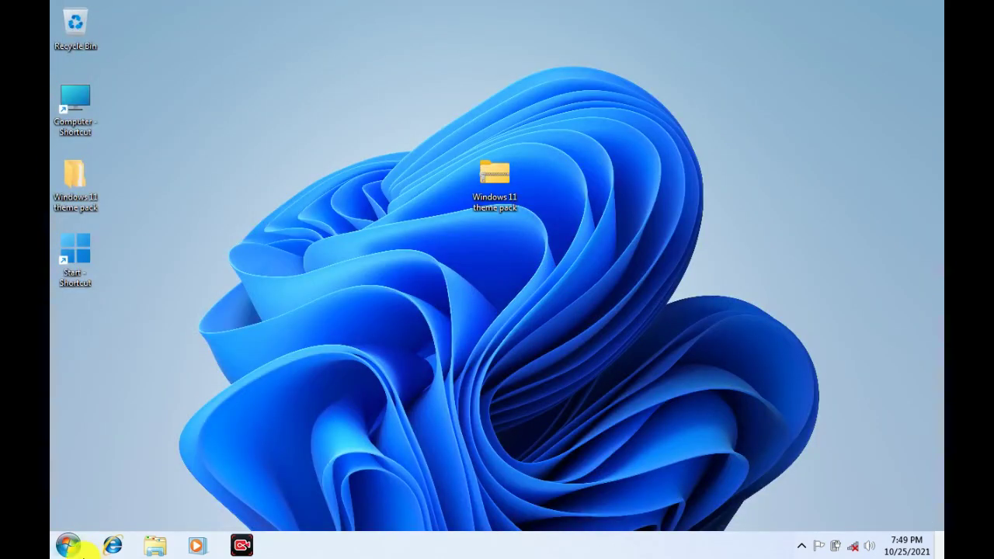
left_click(72, 546)
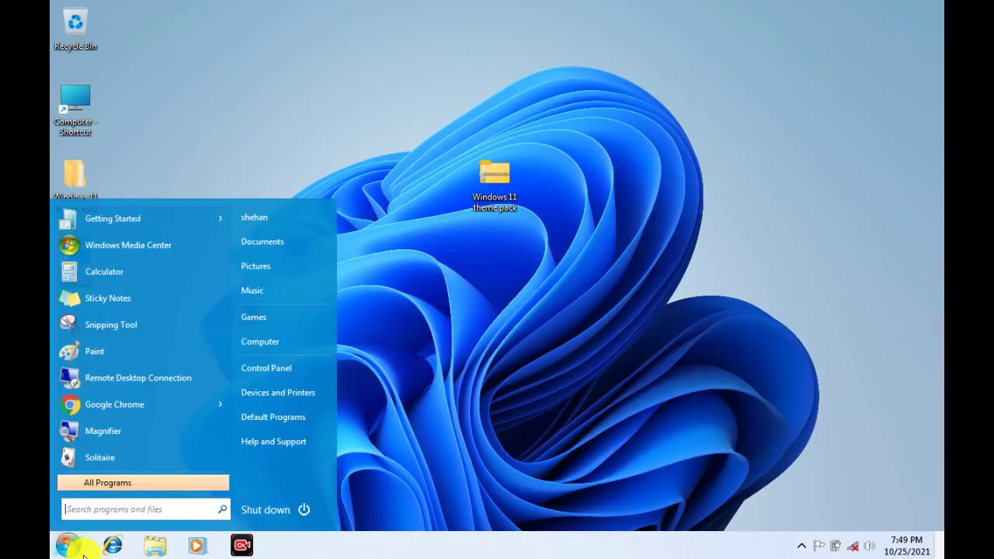
left_click(257, 370)
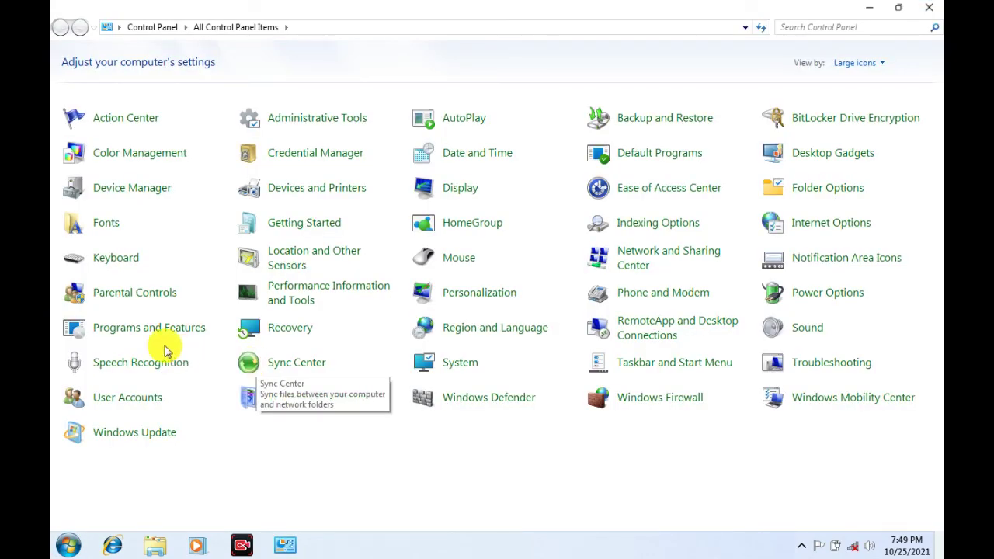
left_click(150, 329)
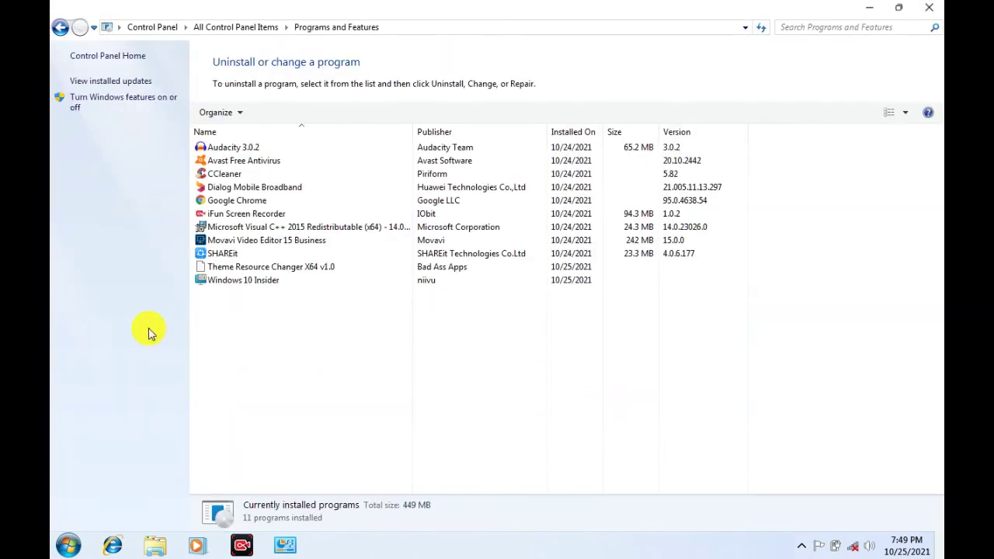
left_click(261, 282)
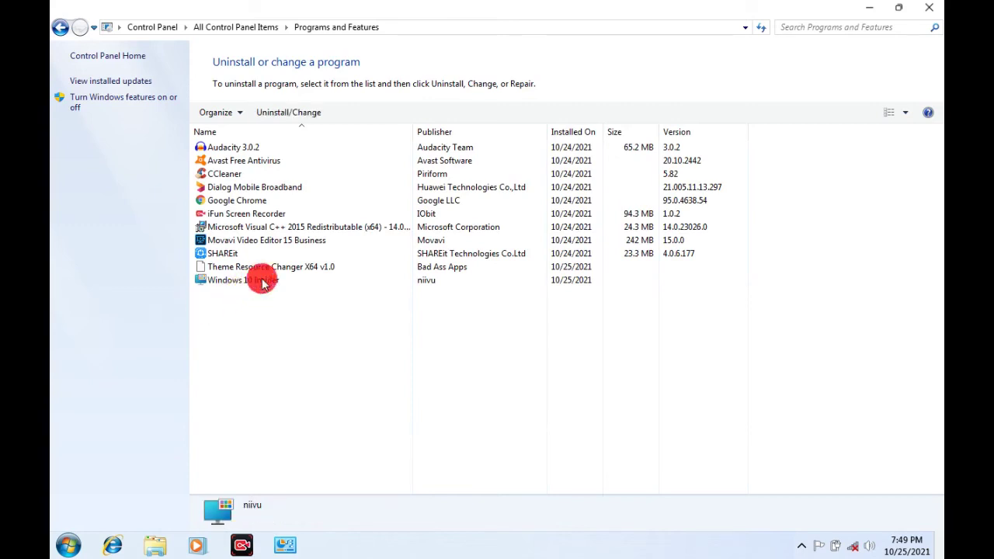
right_click(262, 282)
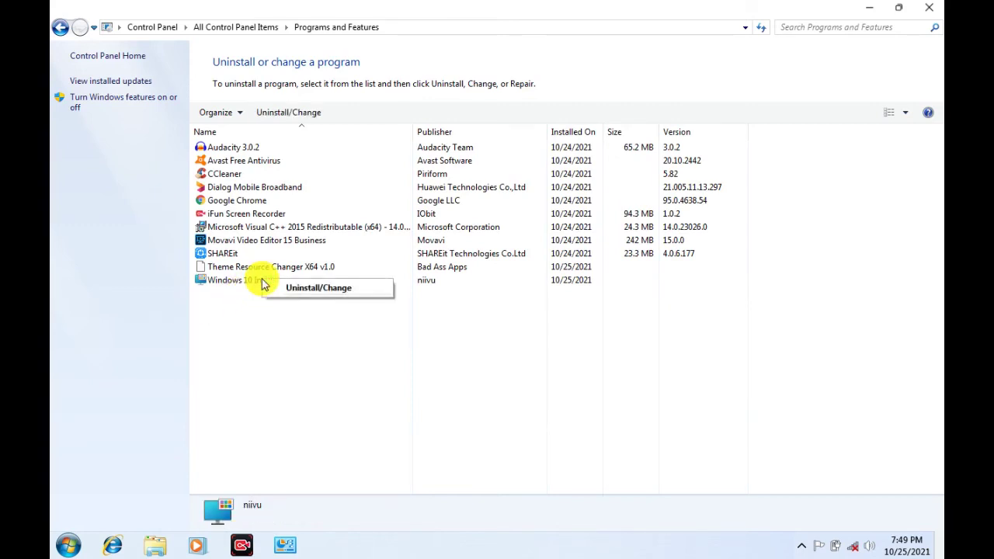
left_click(289, 289)
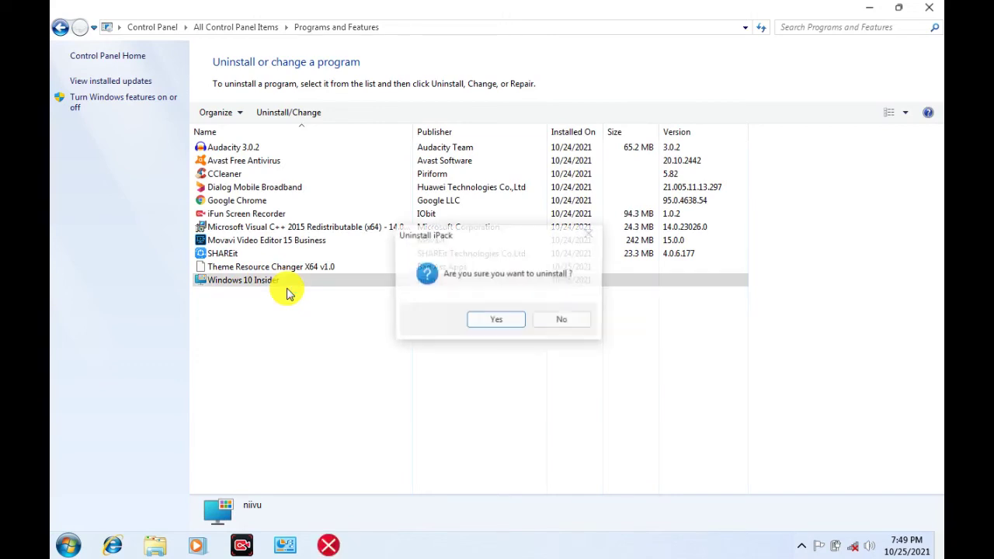
left_click(506, 321)
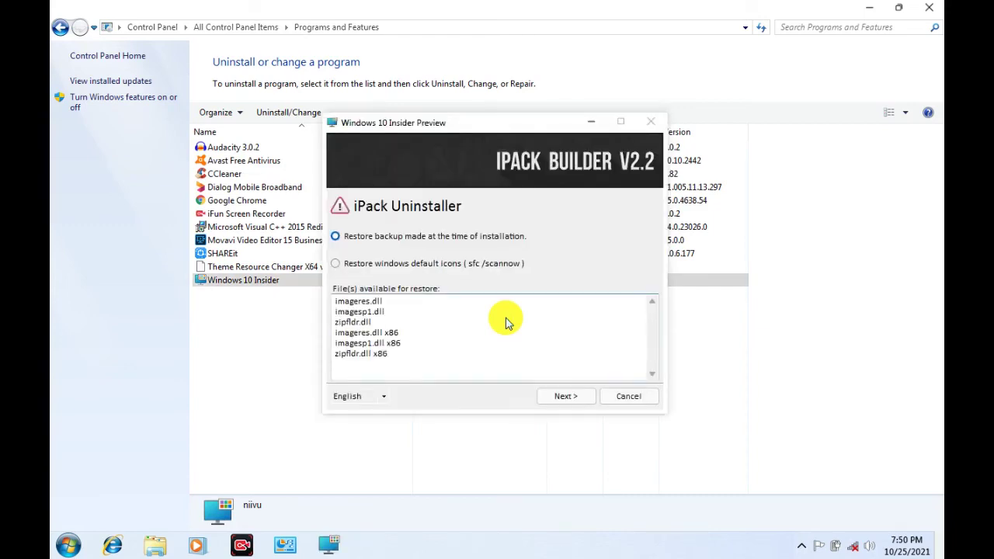
left_click(568, 398)
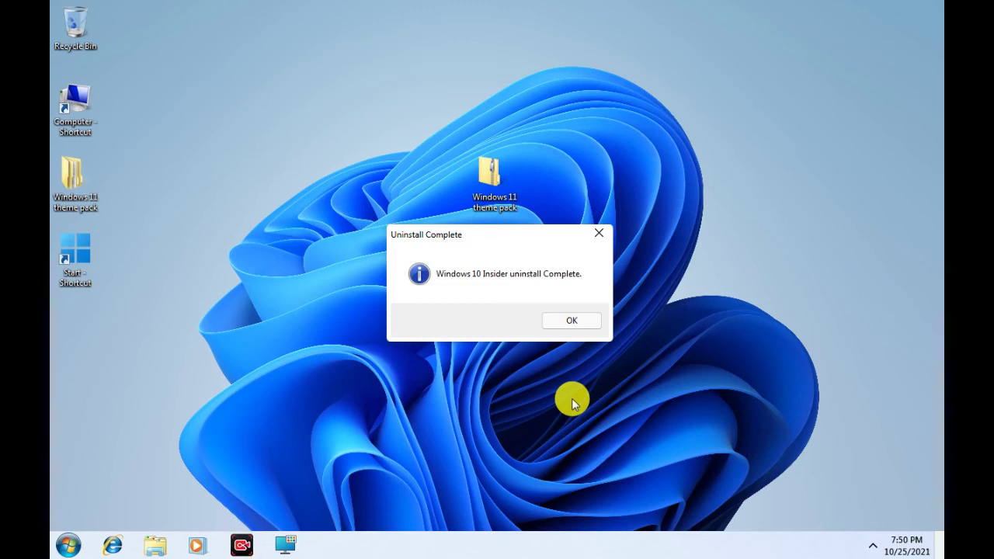
left_click(571, 321)
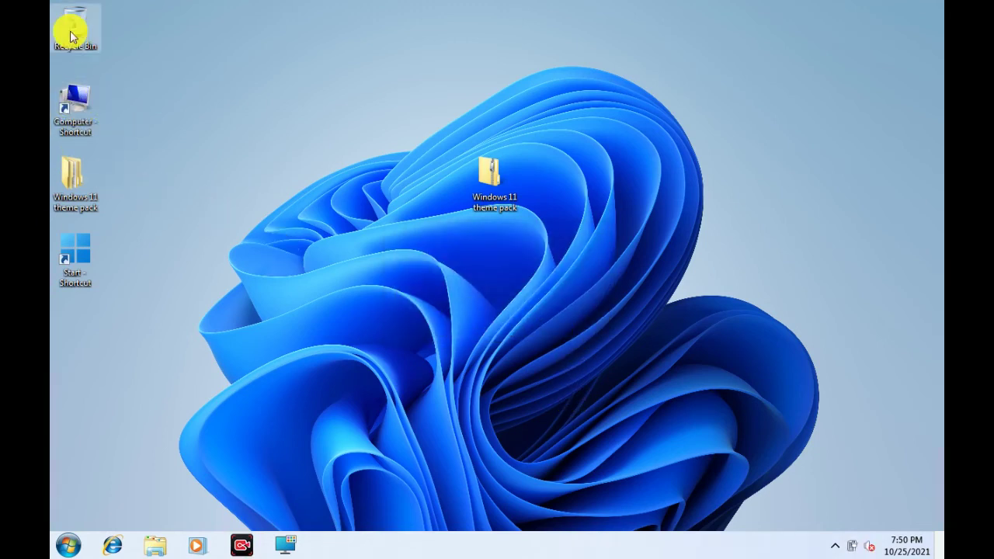
double_click(78, 96)
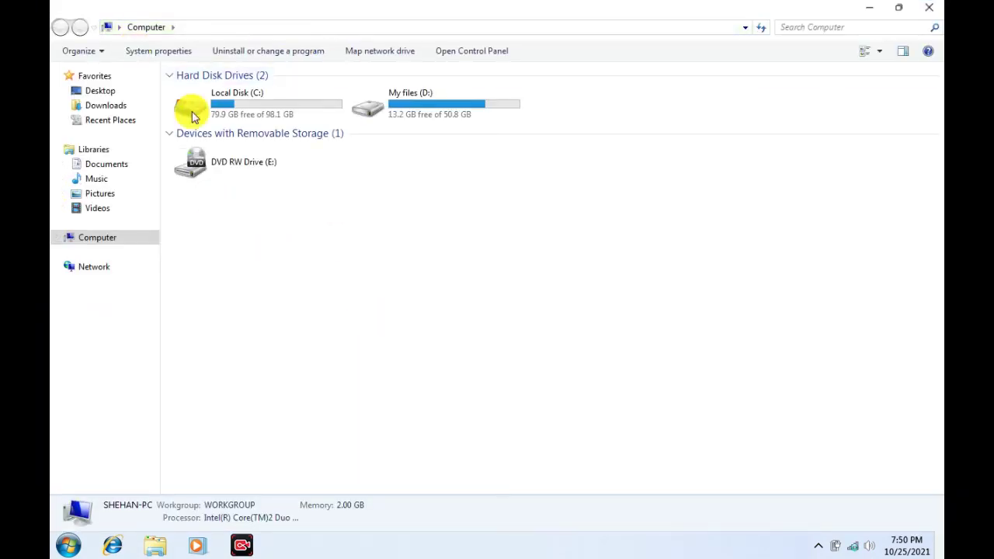
left_click(935, 9)
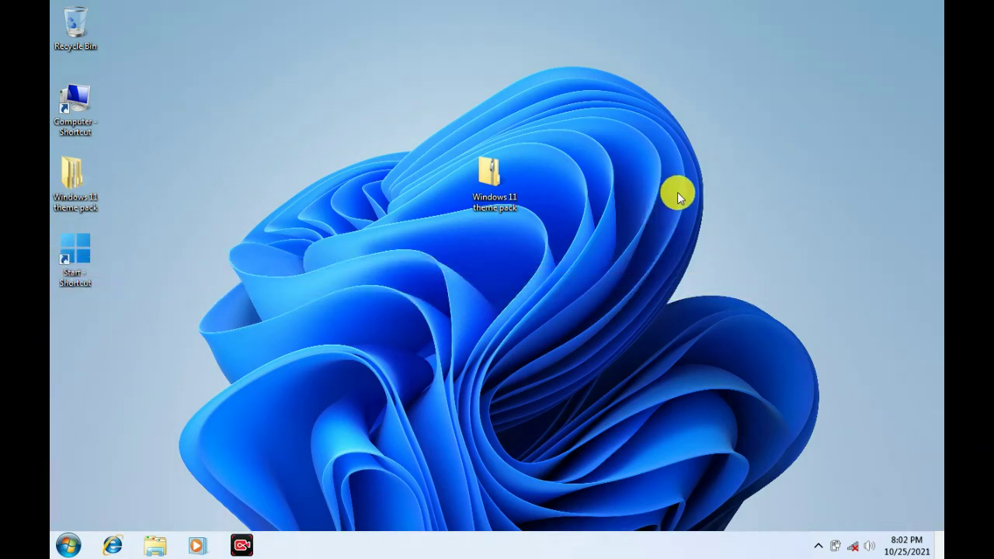
Step: Apply the Windows 7 Aero theme in the desktop's Personalization settings and close the window
right_click(677, 198)
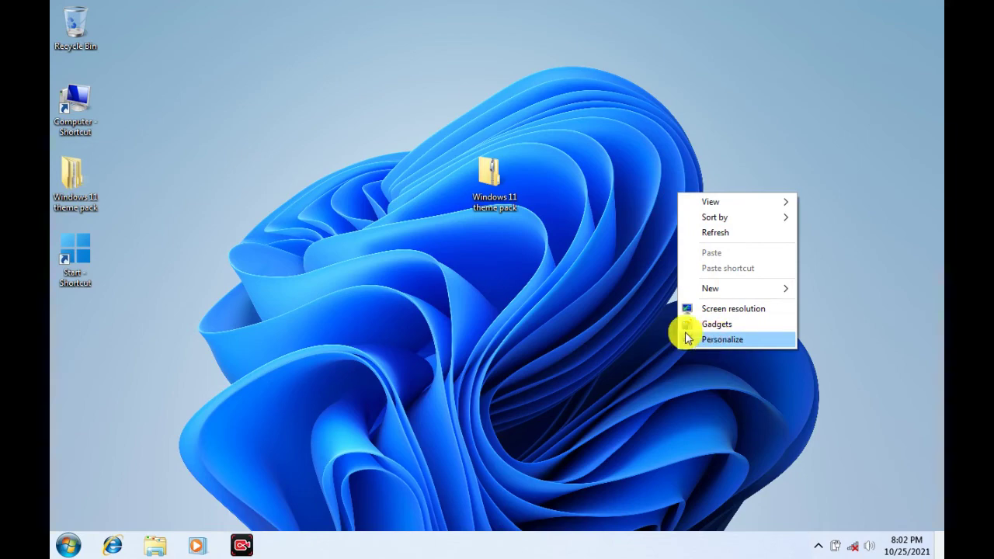
left_click(724, 340)
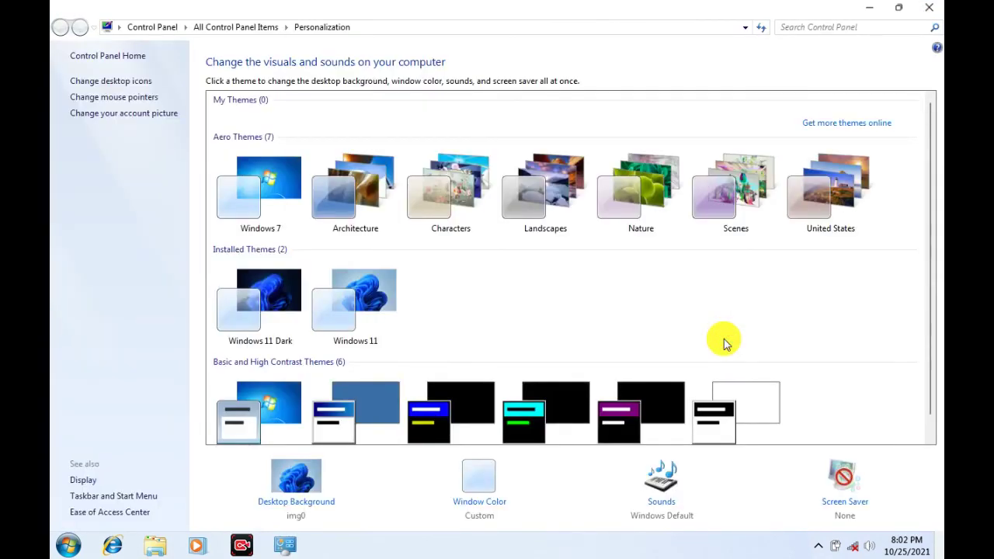
left_click(264, 187)
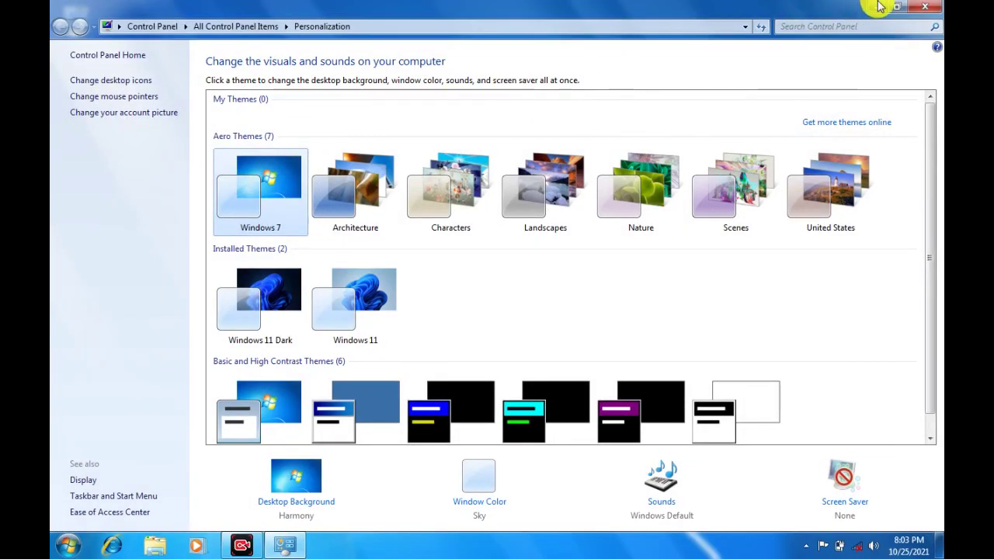
left_click(929, 7)
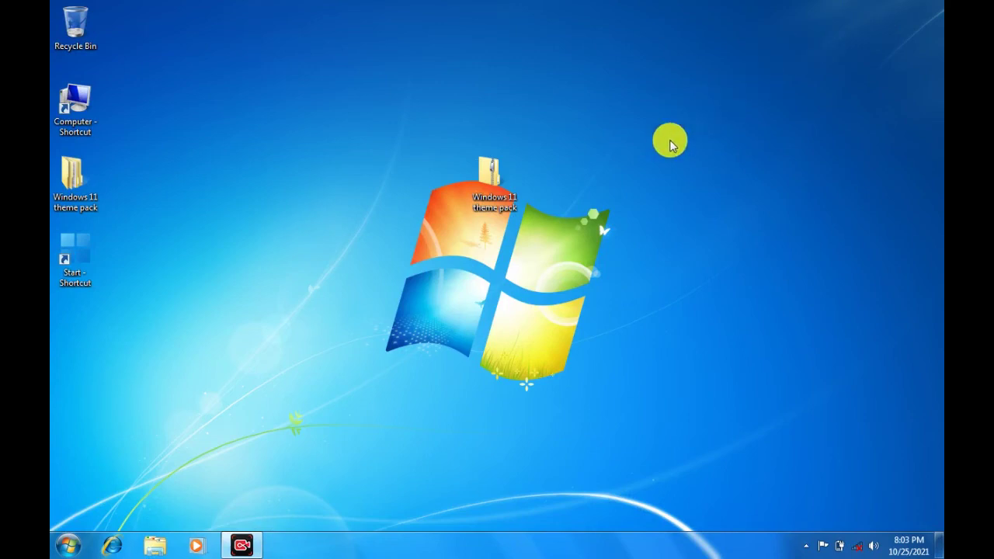
Step: Open the folder C:\Windows\Resources\Themes from the Computer shortcut on the desktop
double_click(72, 107)
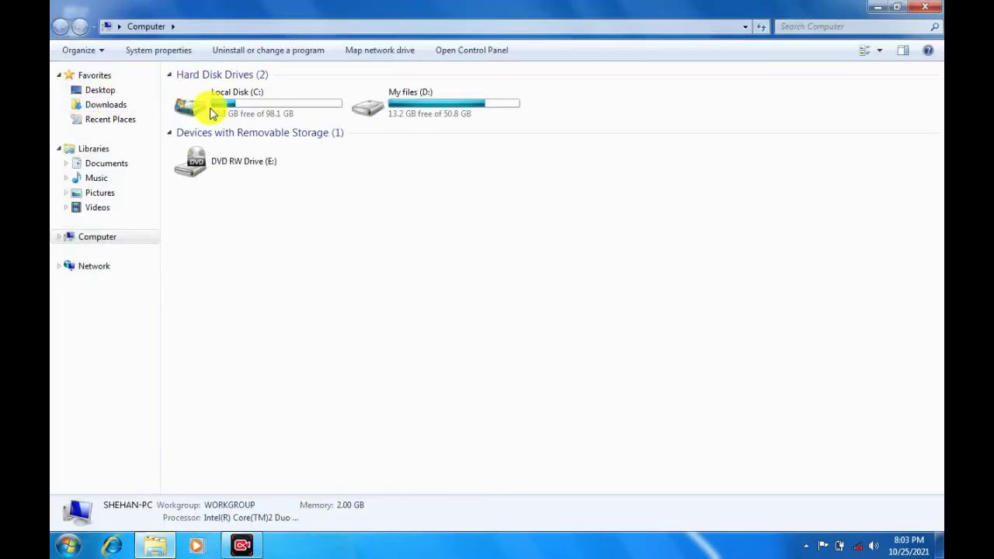
left_click(268, 115)
double_click(268, 115)
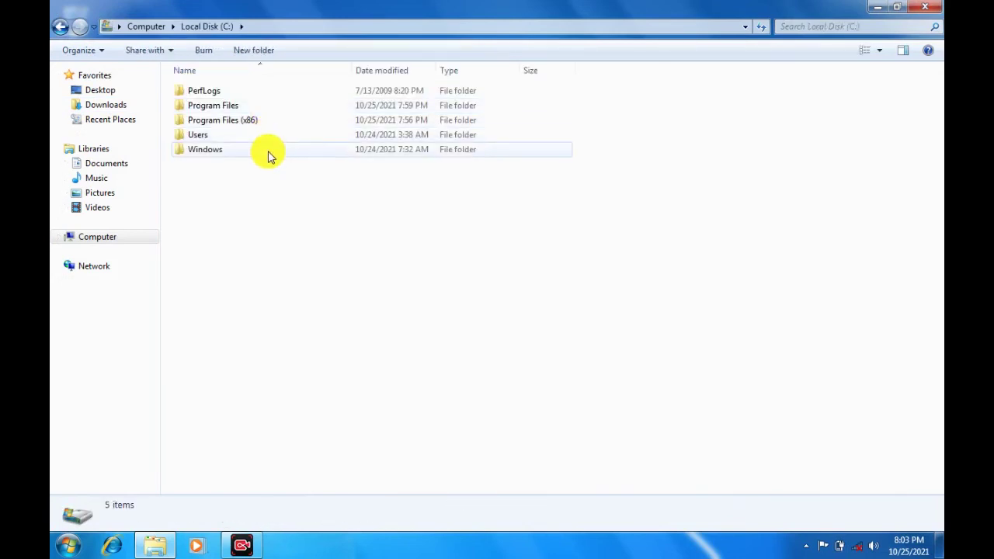
double_click(237, 151)
scroll(241, 156, "down", 2)
scroll(241, 155, "down", 8)
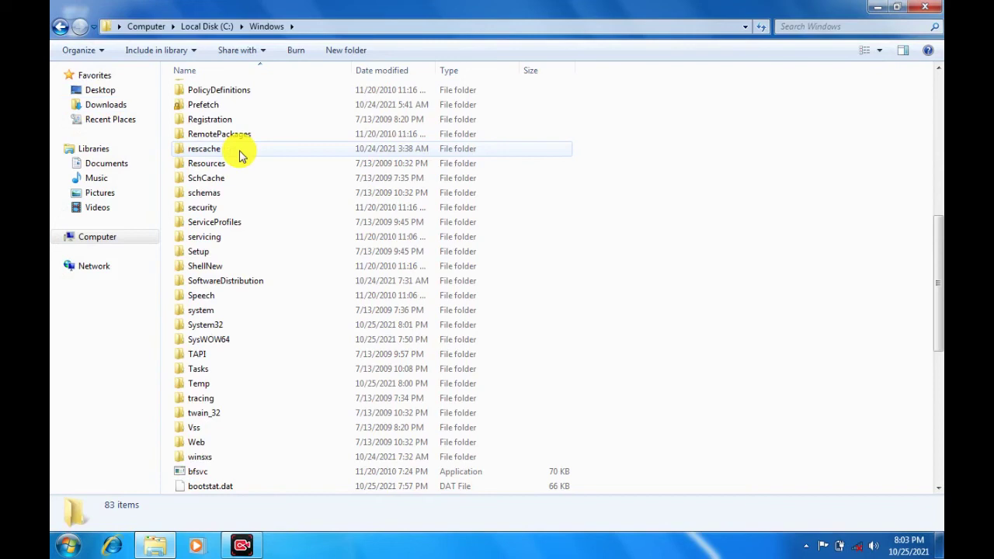
scroll(239, 156, "down", 1)
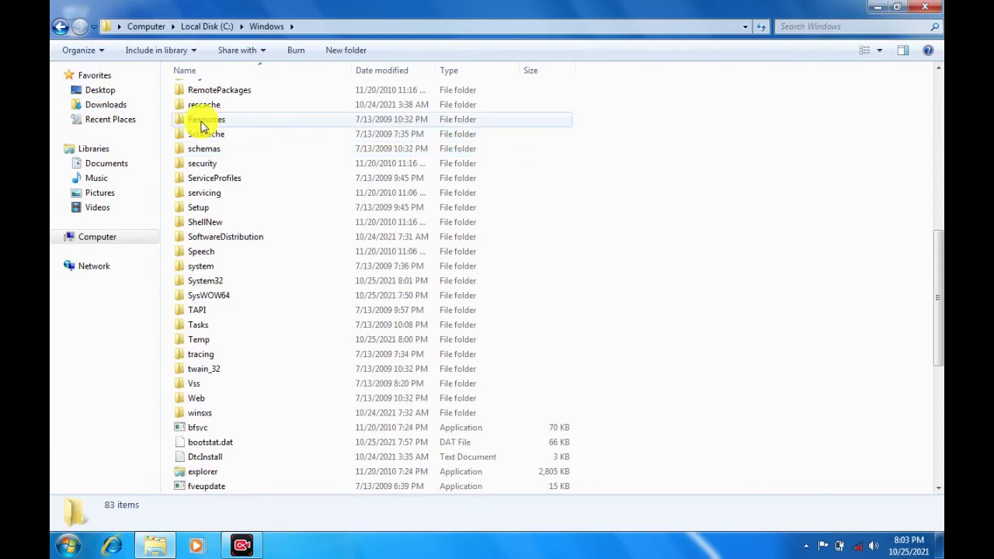
double_click(256, 123)
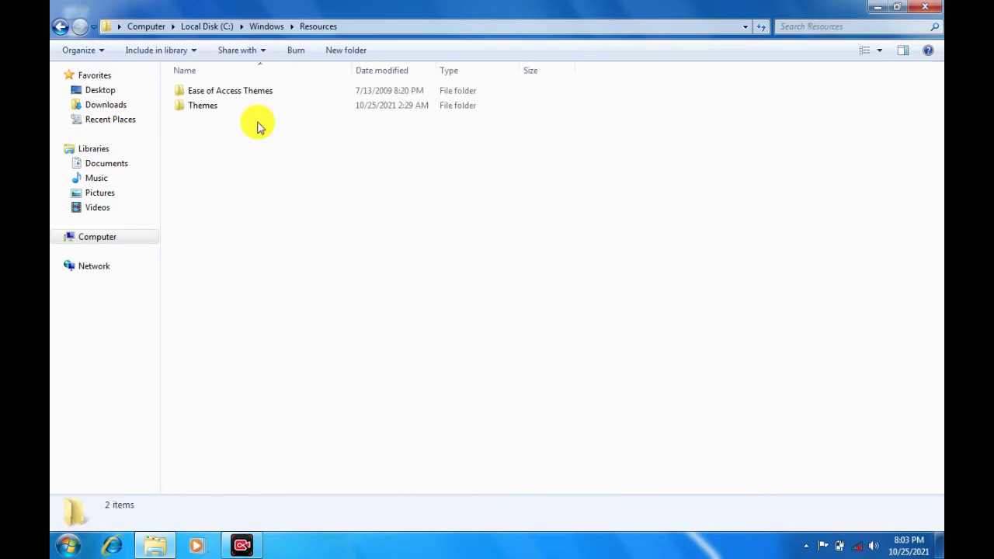
double_click(258, 110)
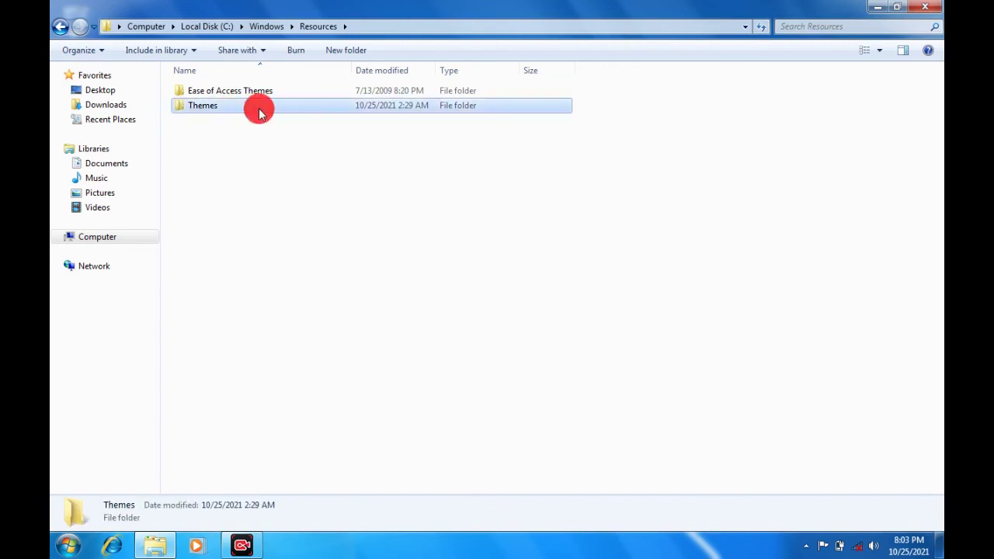
Step: Delete everything in the Themes folder, skipping all protected or in-use items, and close the window
key("ctrl+a")
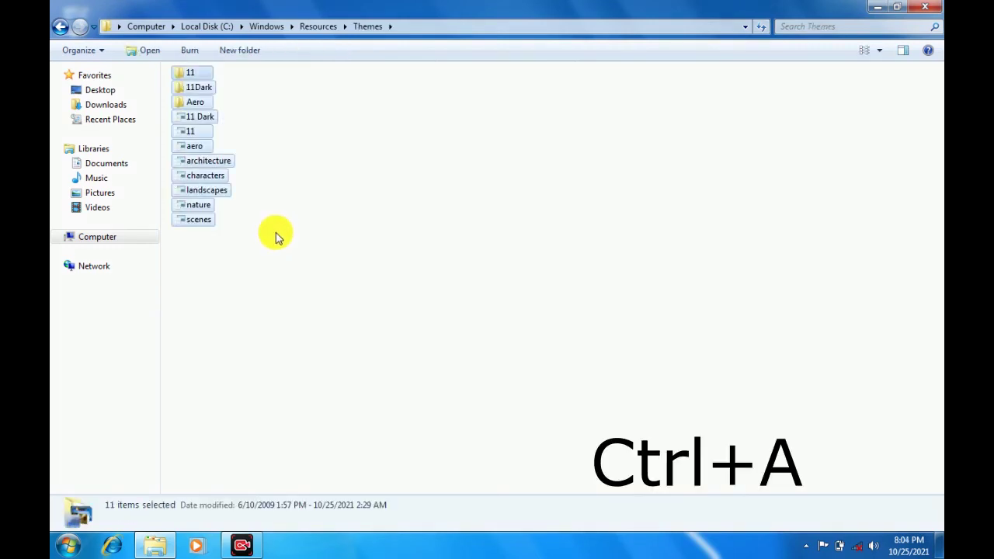
right_click(212, 147)
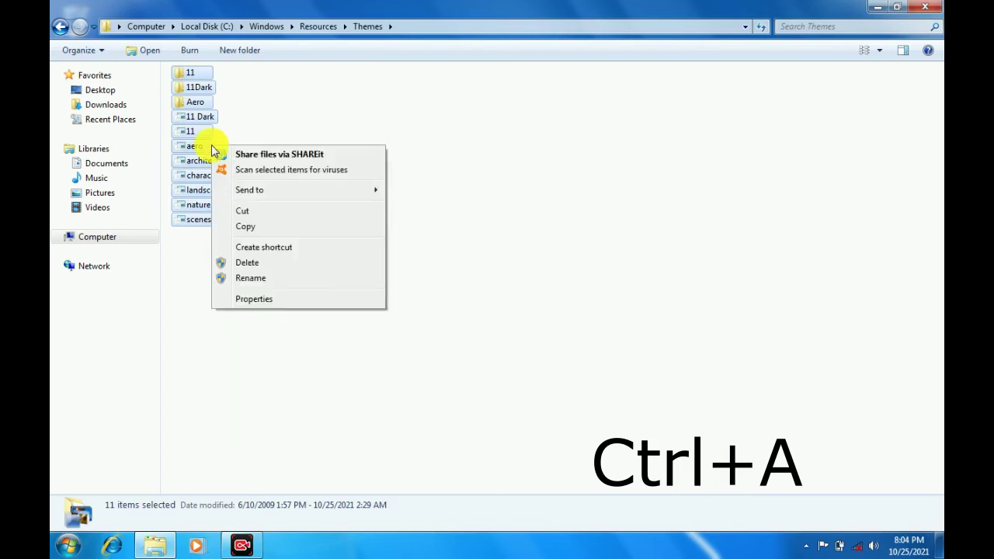
left_click(251, 264)
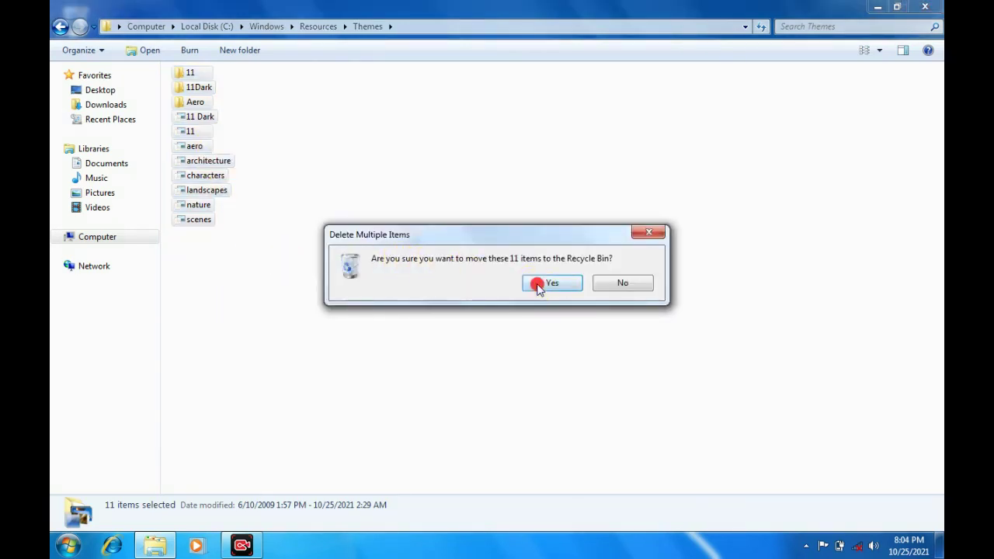
left_click(538, 285)
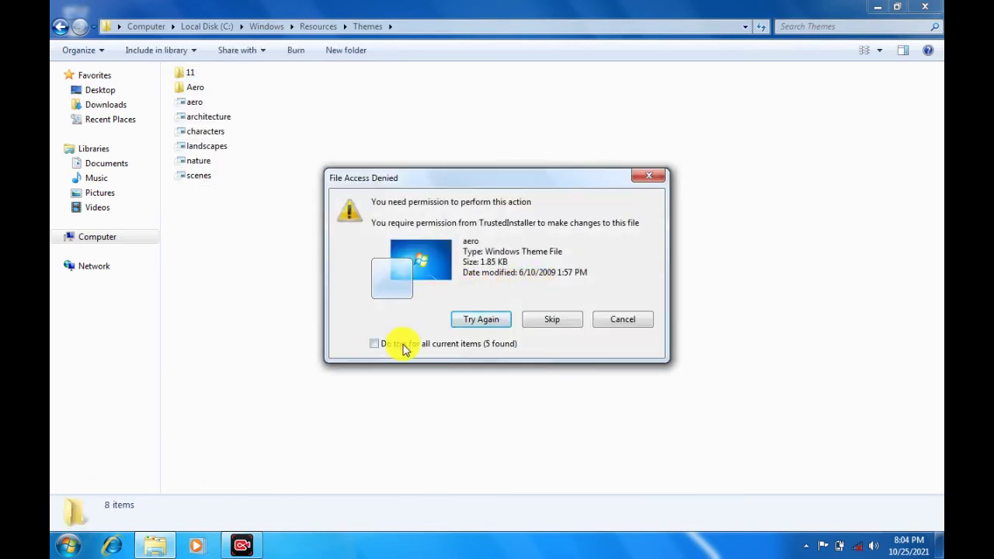
left_click(541, 324)
left_click(398, 359)
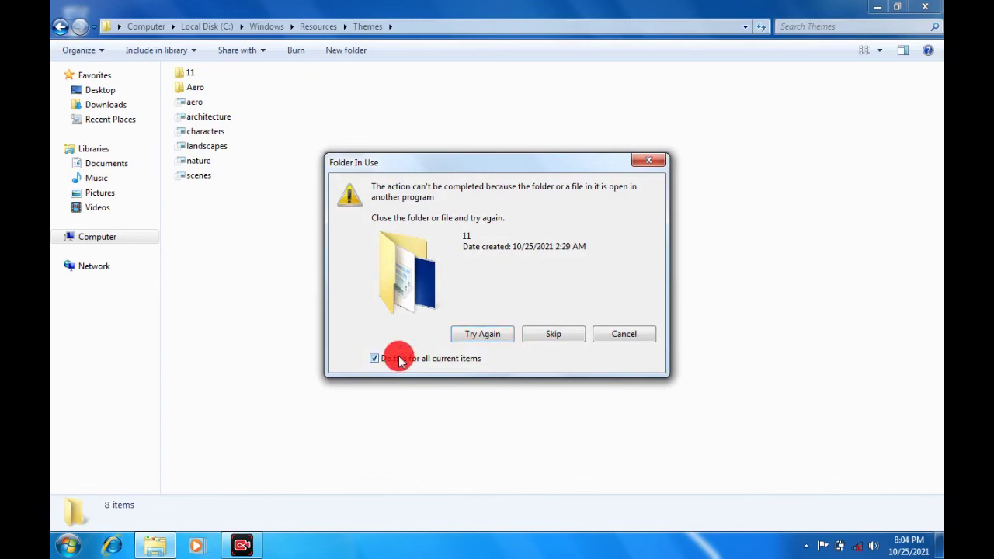
left_click(561, 339)
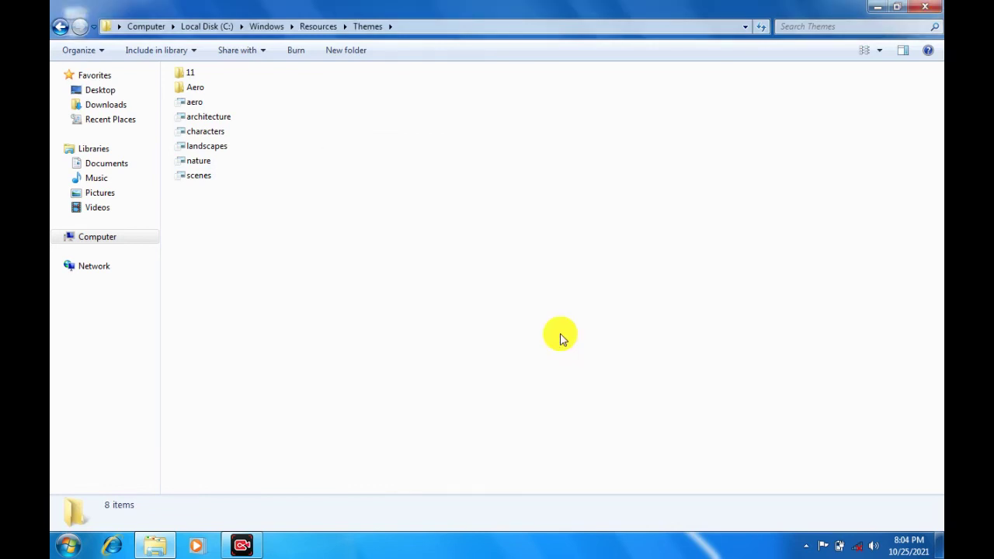
left_click(932, 6)
Step: Check which themes are listed in the desktop's Personalization settings, then close the window
right_click(704, 150)
left_click(728, 330)
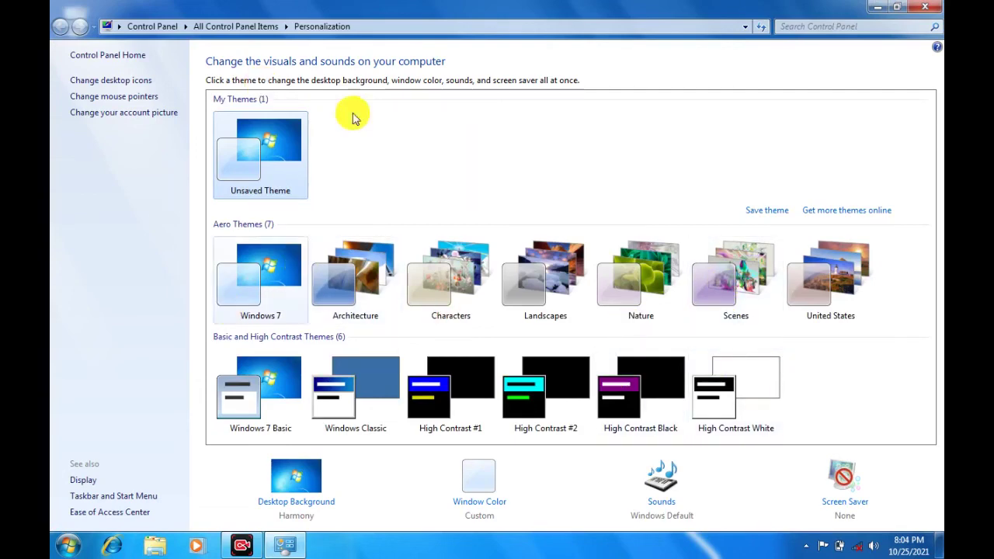
left_click(929, 10)
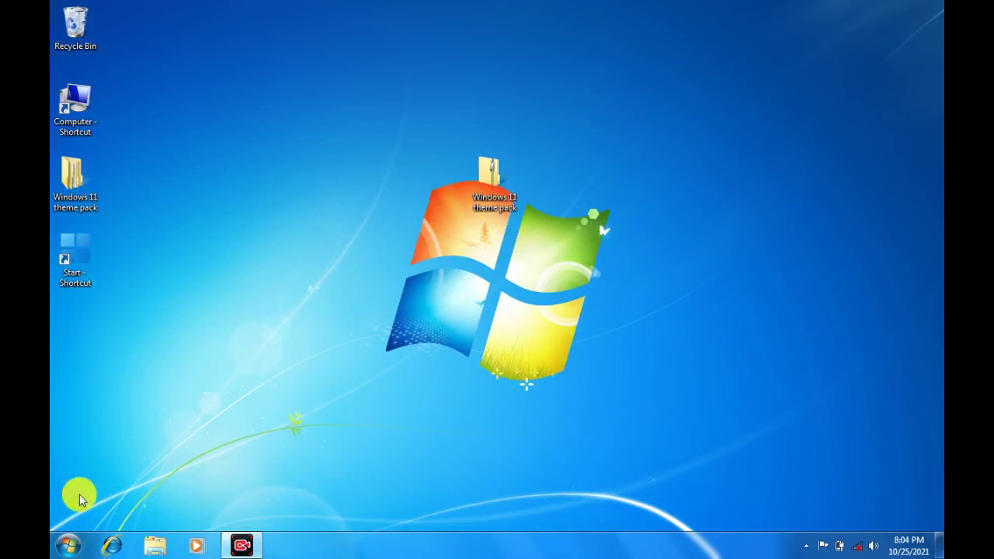
Step: Uninstall Theme Resource Changer X64 v1.0 through Programs and Features in Control Panel, choosing to restart the computer immediately
left_click(73, 548)
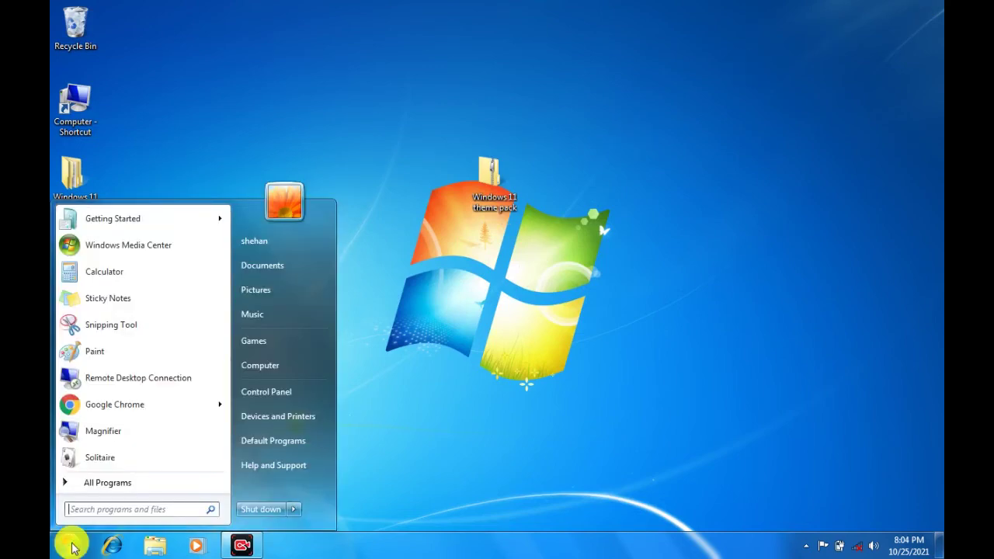
left_click(267, 396)
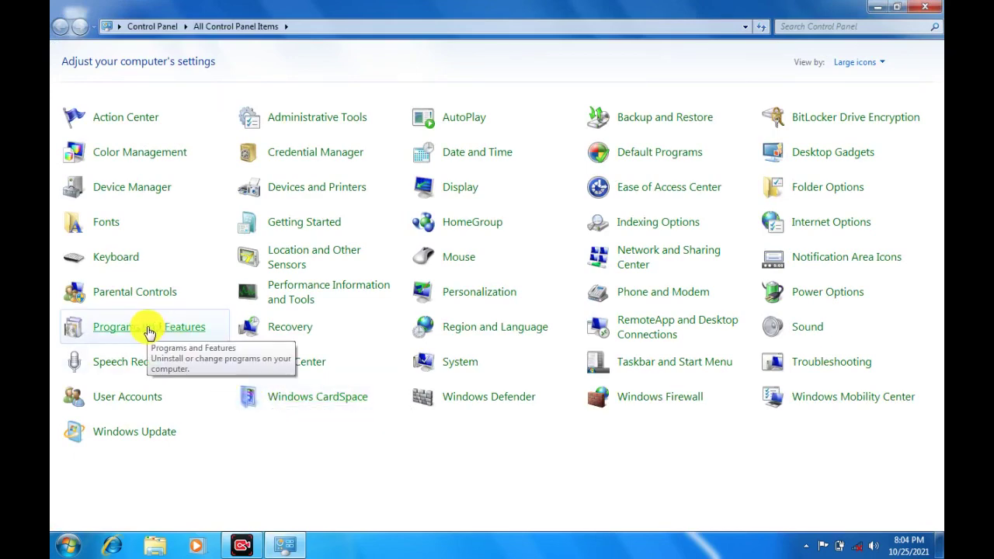
left_click(150, 333)
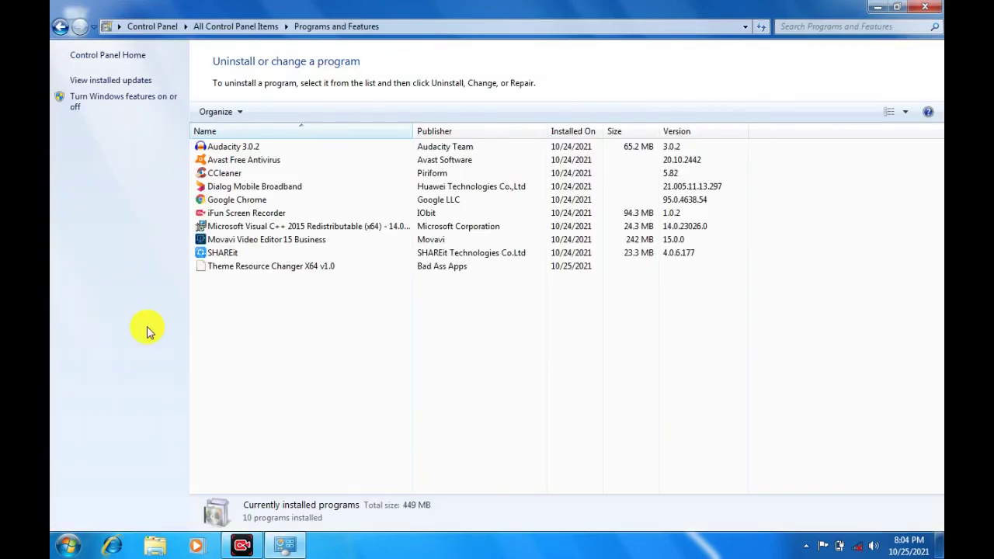
left_click(275, 268)
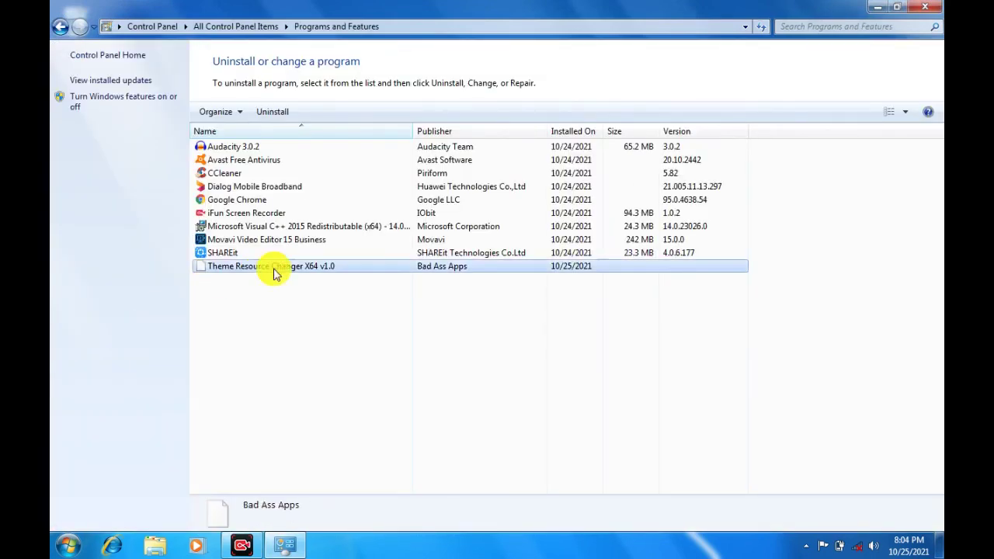
right_click(314, 273)
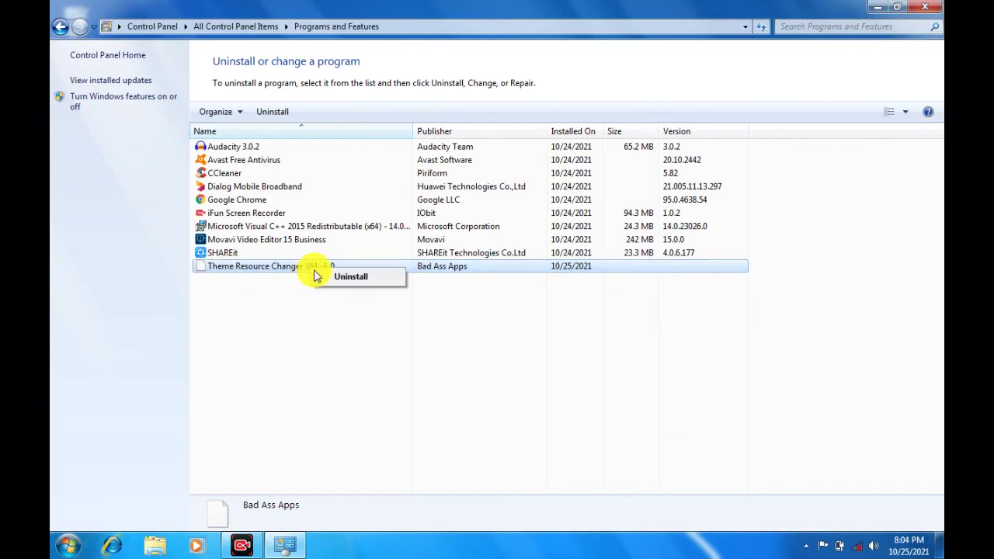
left_click(324, 282)
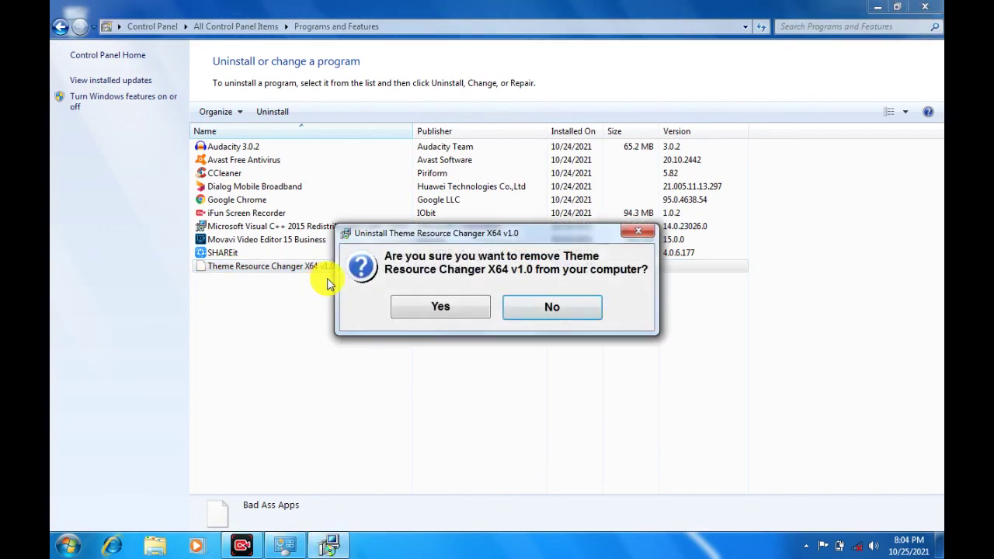
left_click(437, 313)
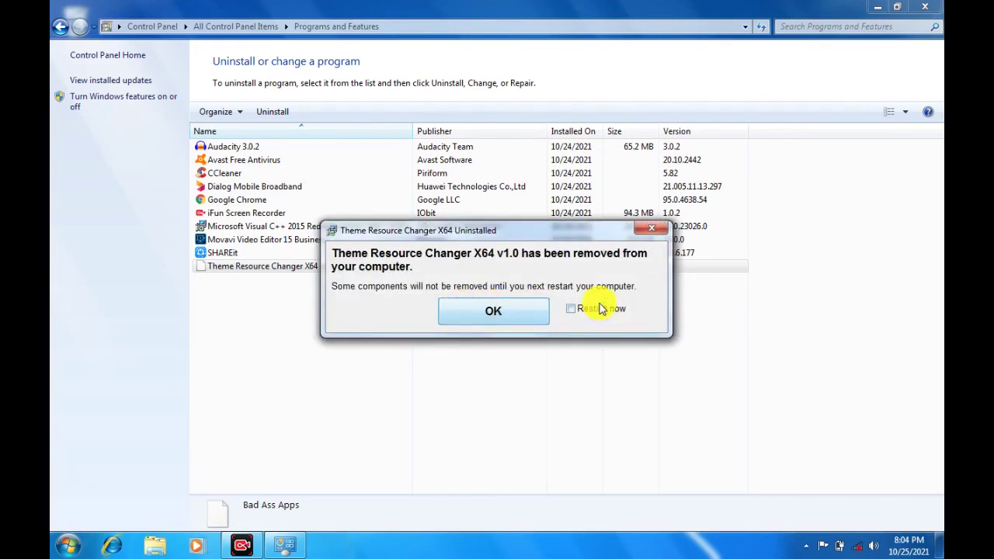
left_click(571, 309)
left_click(484, 311)
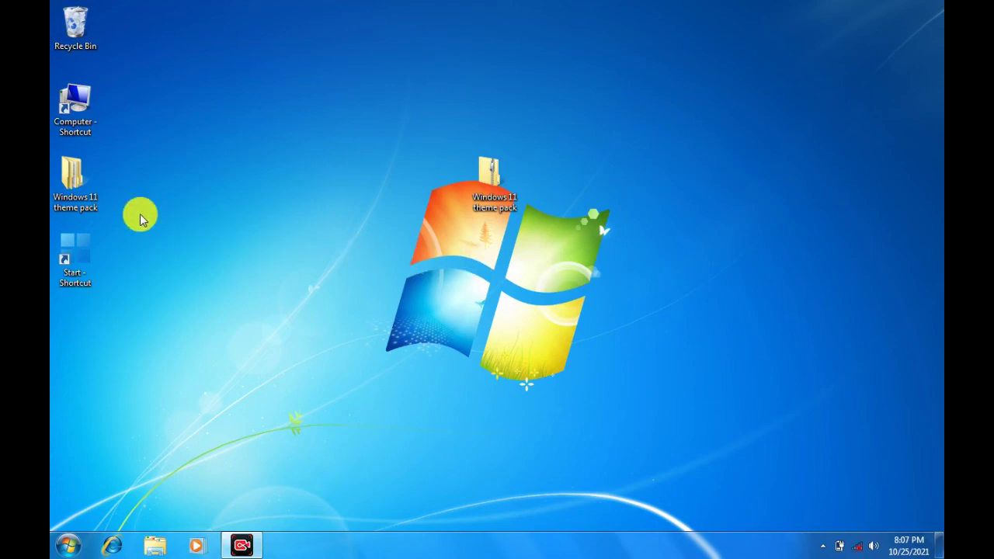
Step: Run UniversalThemePatcher-x64 from the Windows 11 theme pack folder on the desktop in English and show the patch details
double_click(75, 204)
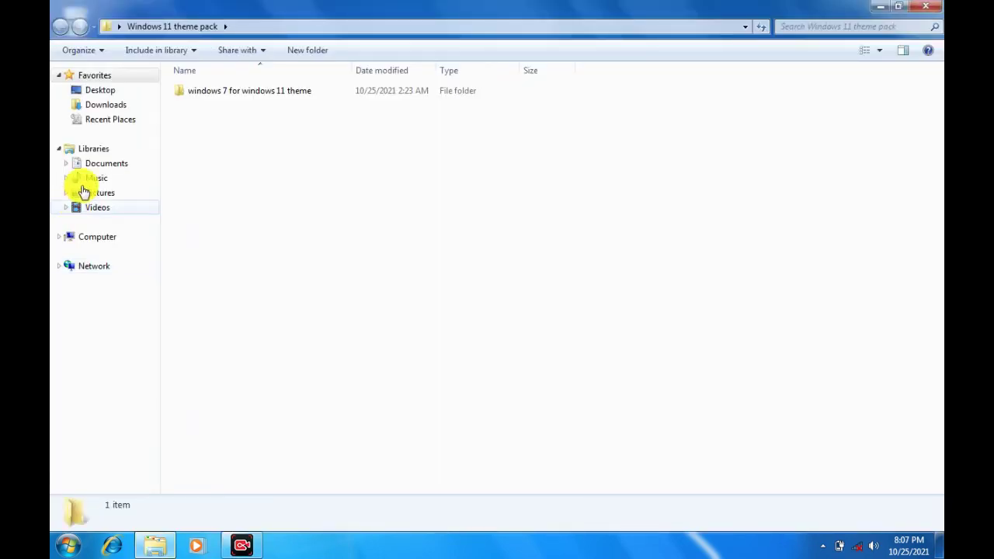
left_click(362, 97)
double_click(362, 97)
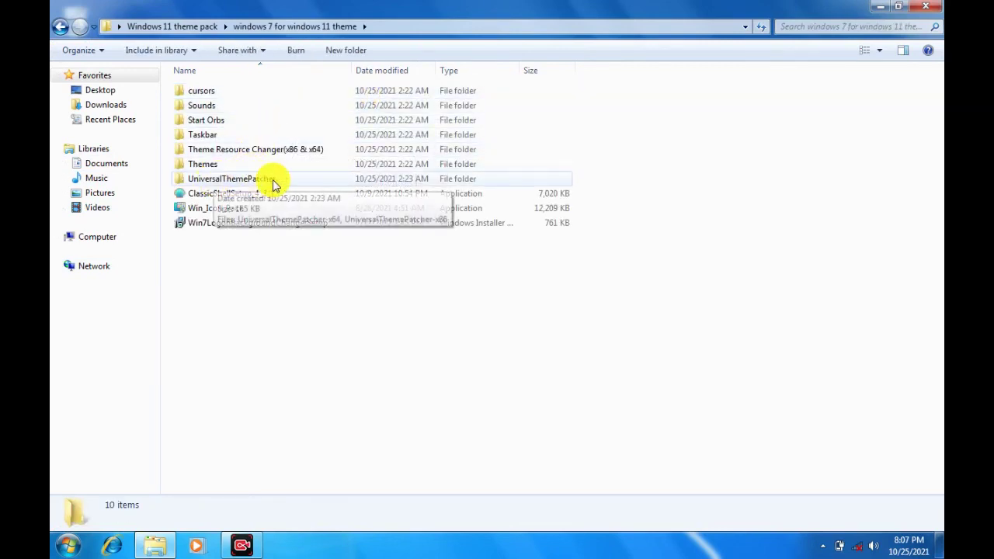
double_click(244, 180)
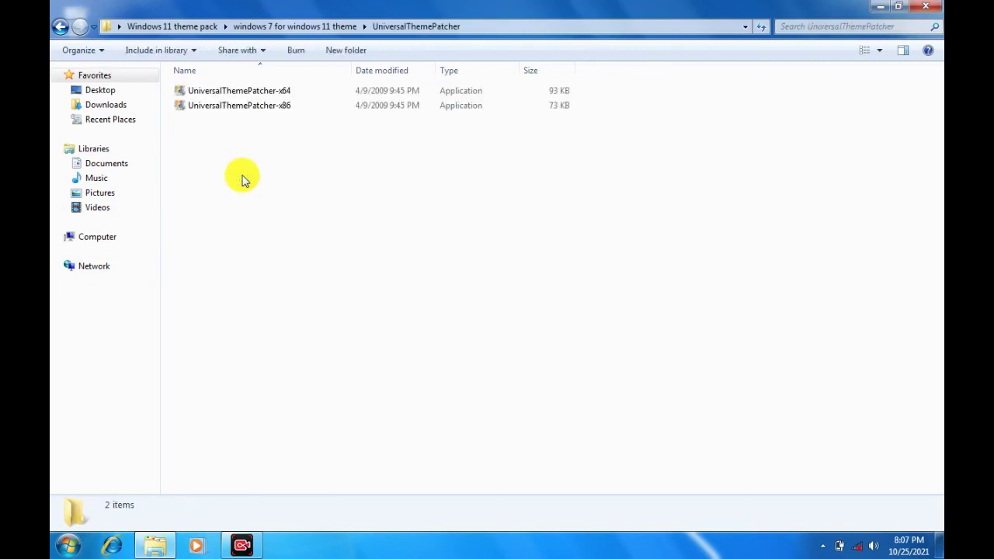
left_click(250, 91)
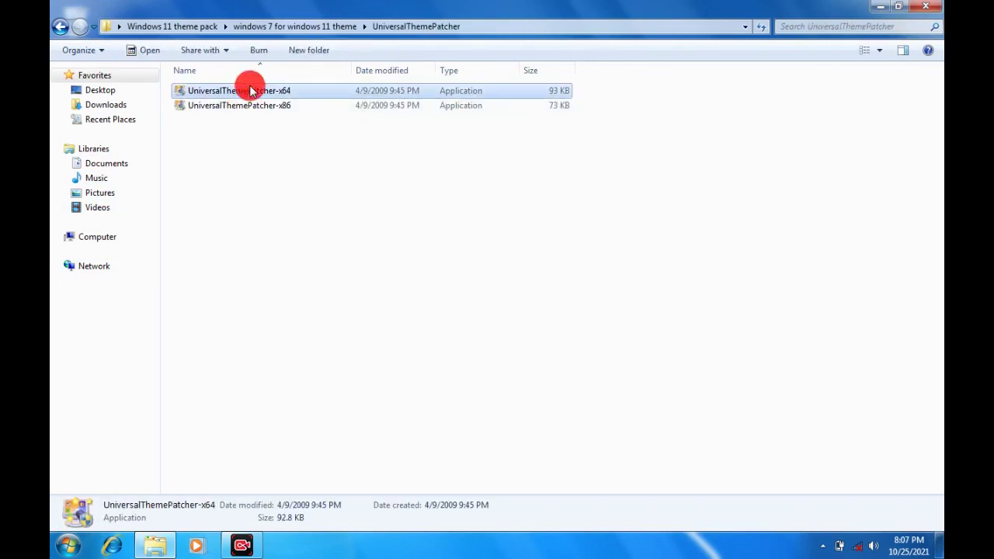
double_click(253, 90)
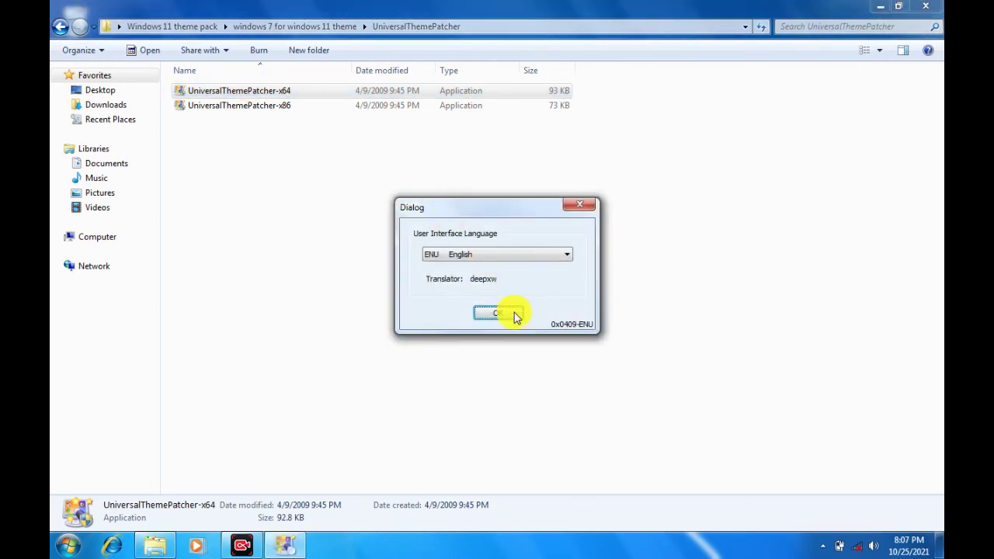
left_click(513, 314)
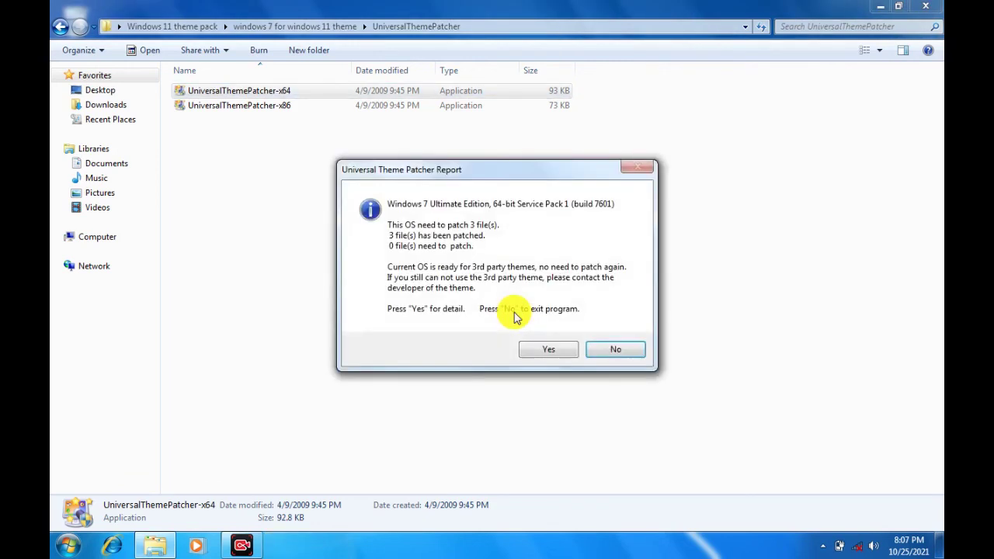
left_click(547, 351)
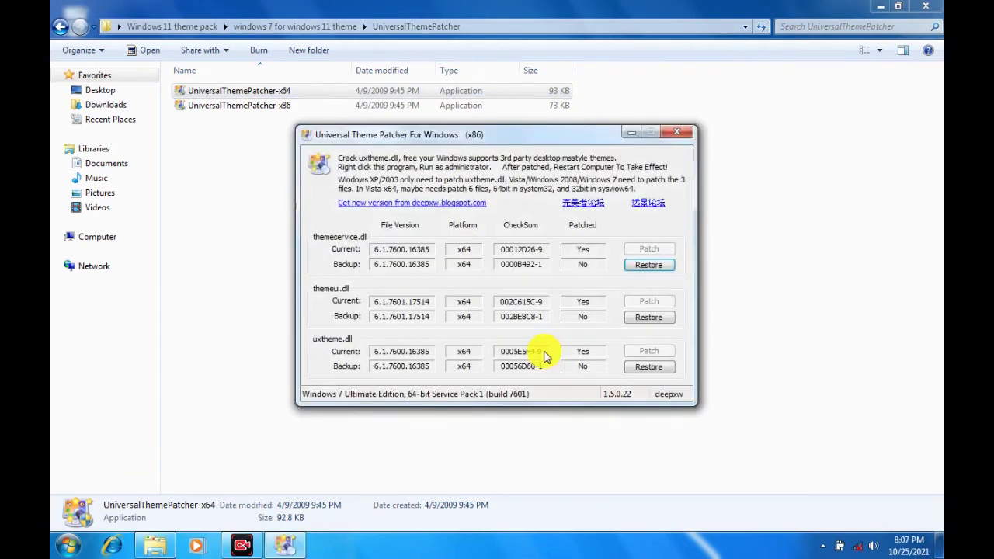
Step: Restore the backups of themeservice.dll, themeui.dll and uxtheme.dll, then close the patcher and the folder window
left_click(647, 265)
left_click(570, 303)
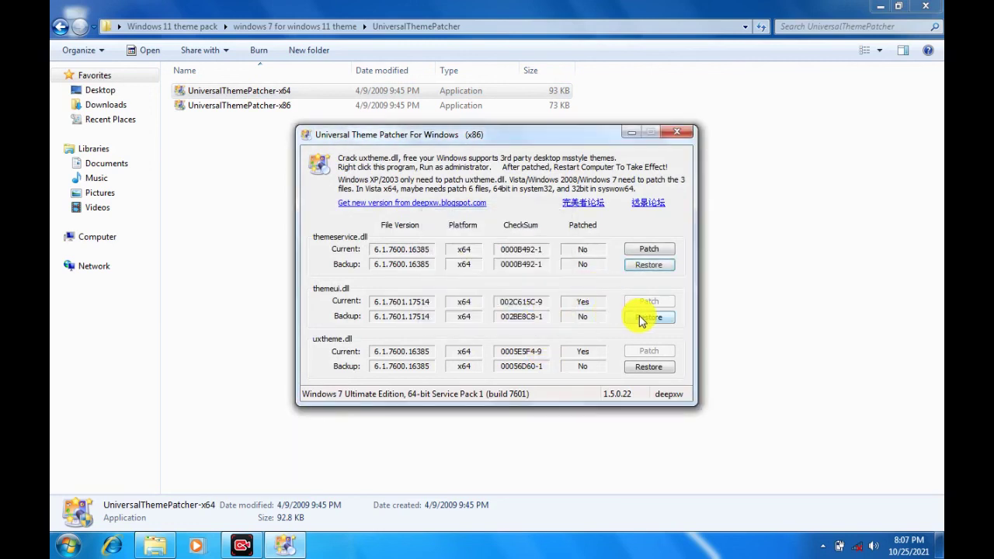
left_click(649, 318)
left_click(573, 306)
left_click(638, 366)
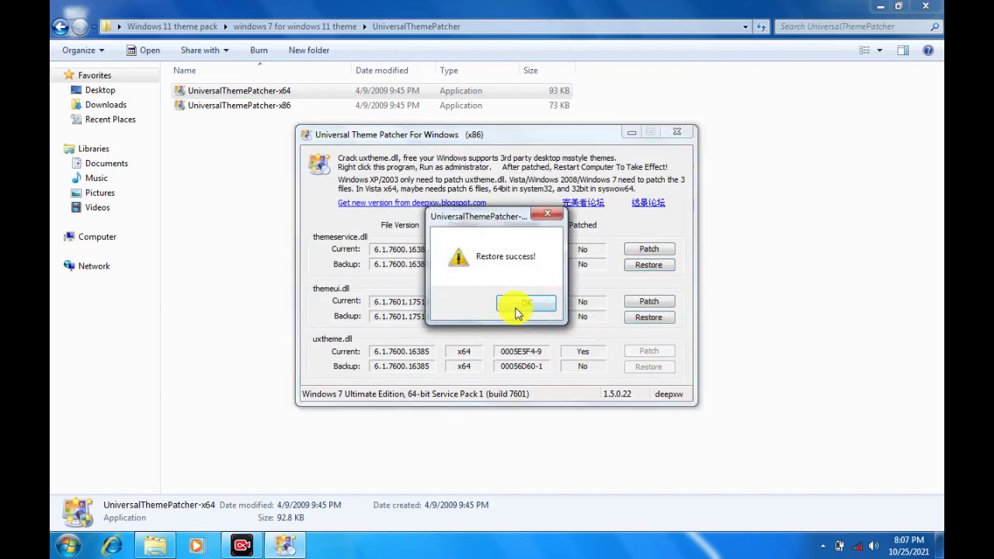
left_click(518, 307)
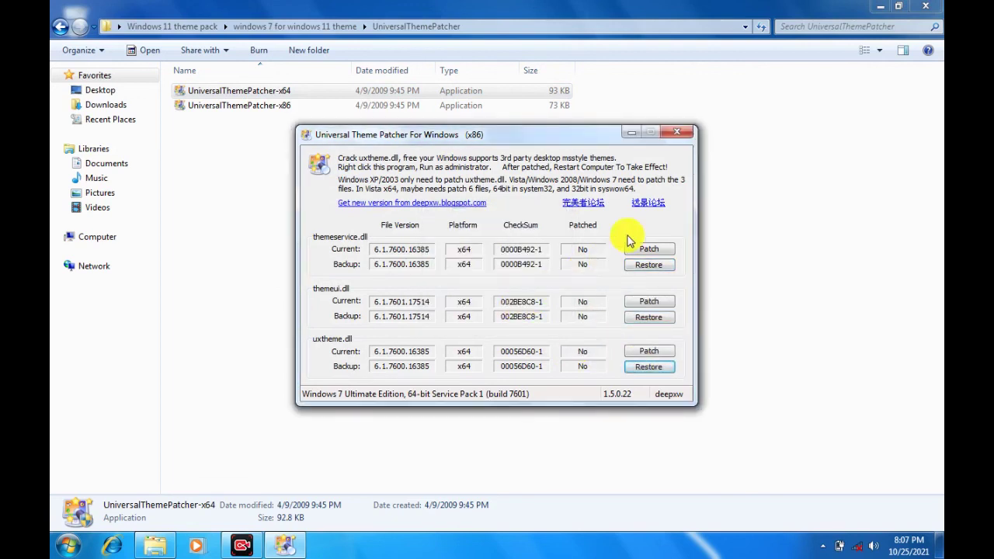
left_click(678, 138)
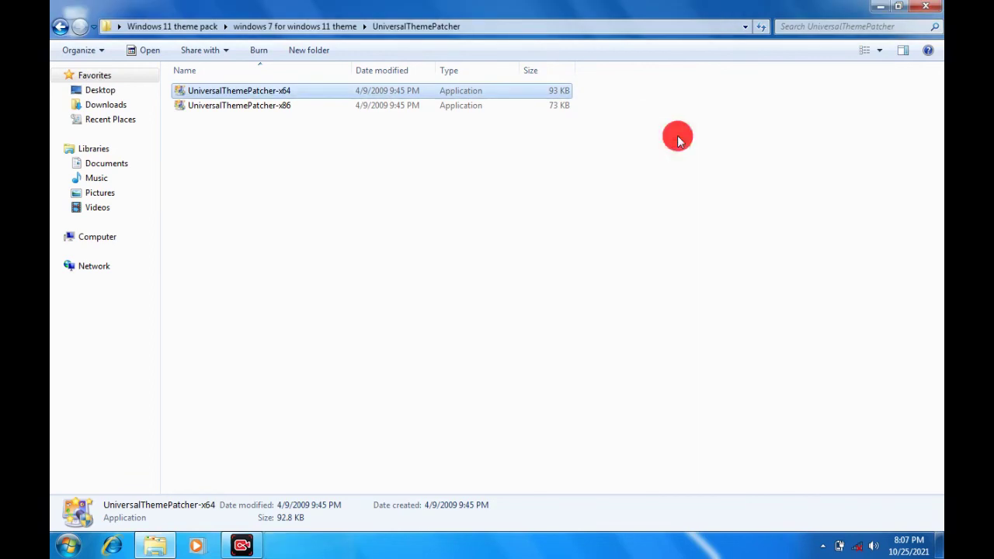
left_click(918, 7)
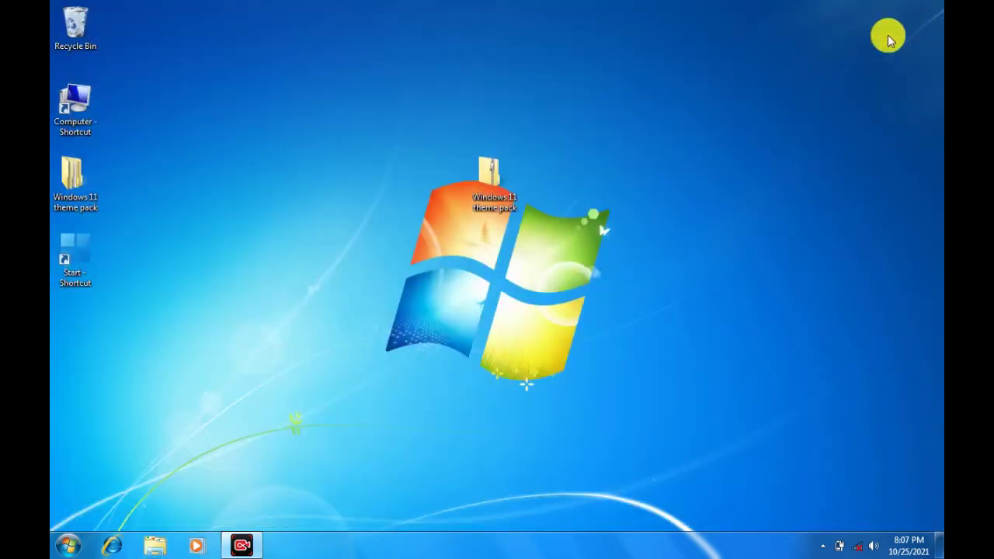